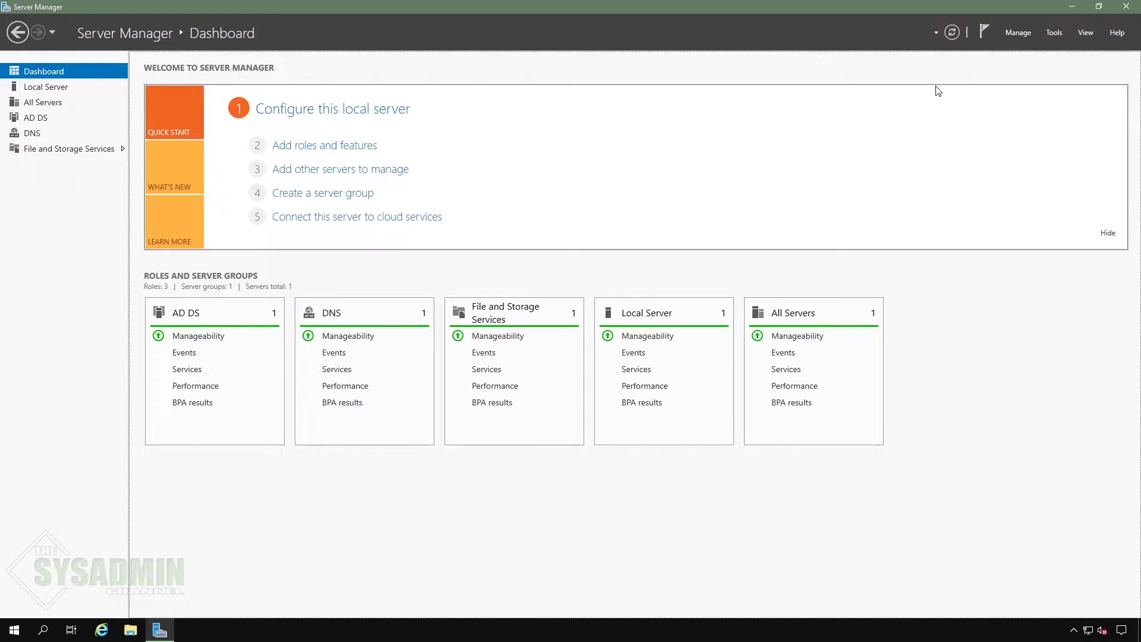
Step: Launch Event Viewer and open the DFS Replication log under Applications and Services Logs
{"action": "left_click", "coordinate": [1098, 6]}
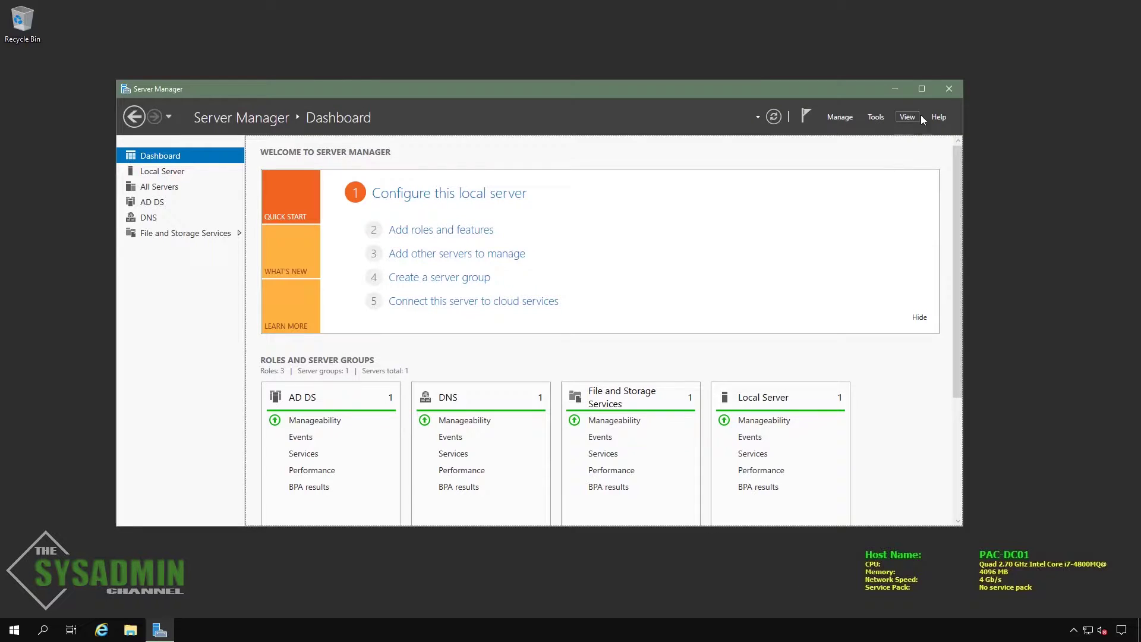
{"action": "left_click", "coordinate": [922, 89]}
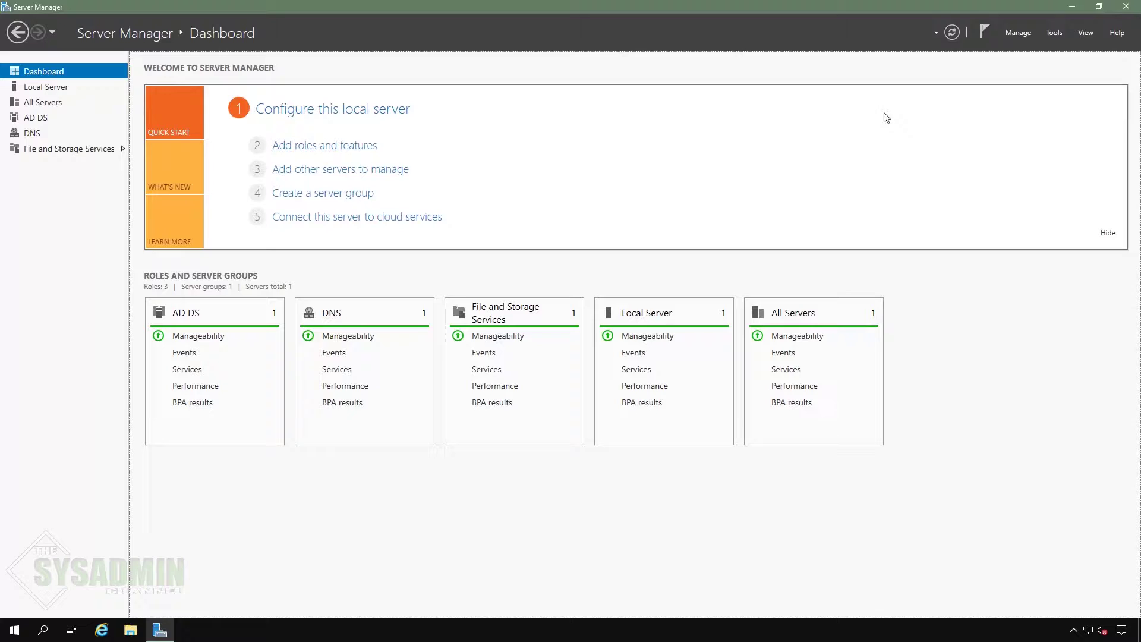
{"action": "left_click", "coordinate": [13, 630]}
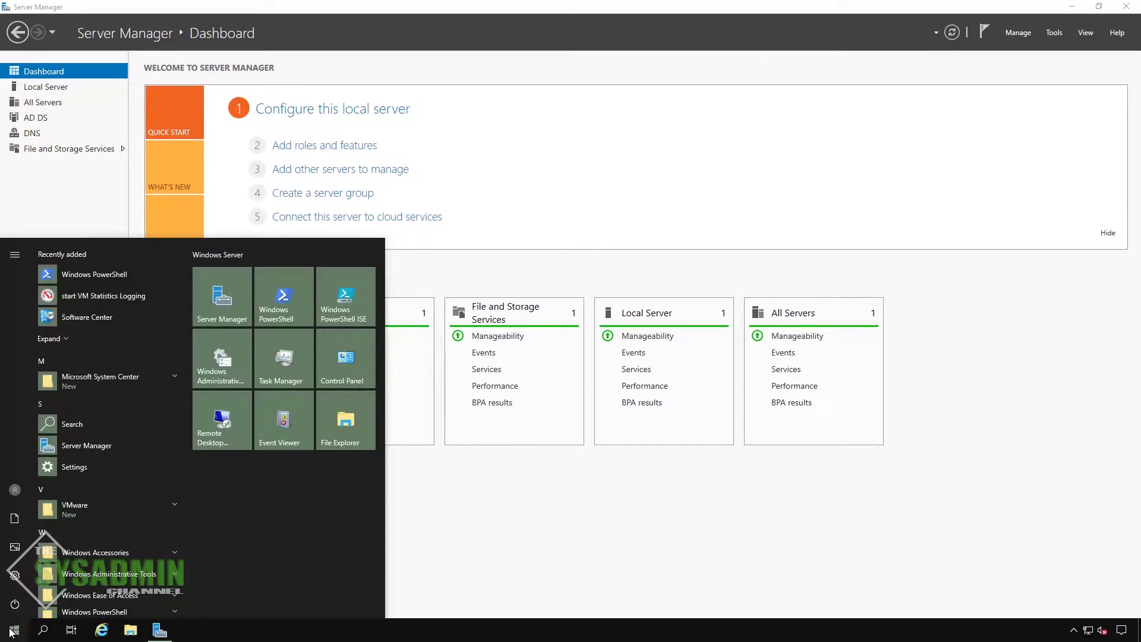
{"action": "left_click", "coordinate": [283, 424]}
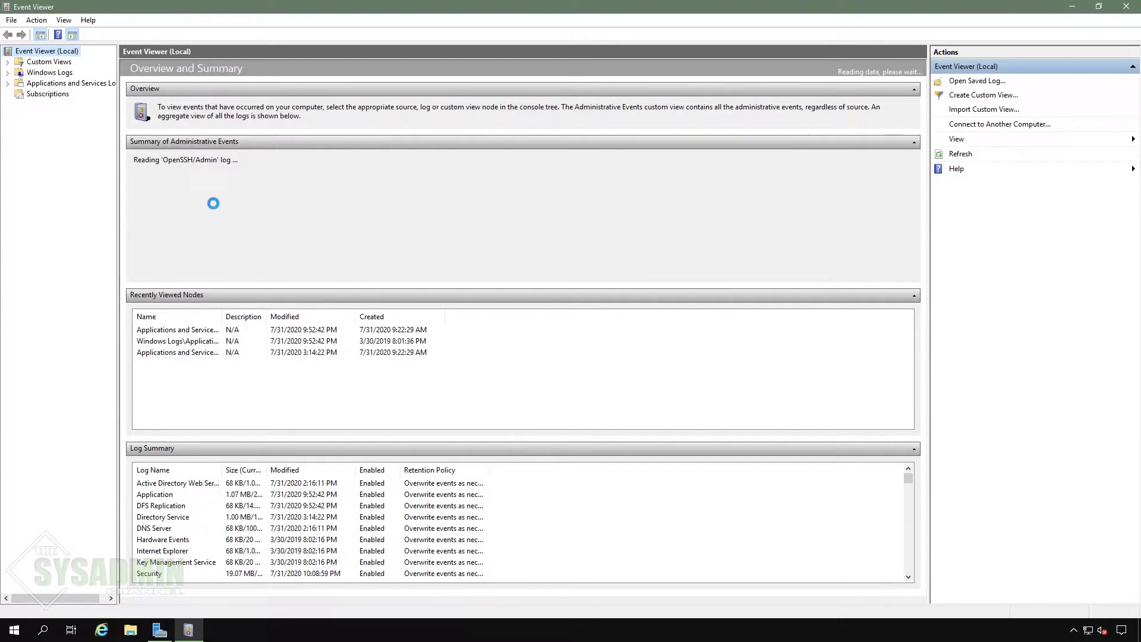
{"action": "left_click", "coordinate": [9, 83]}
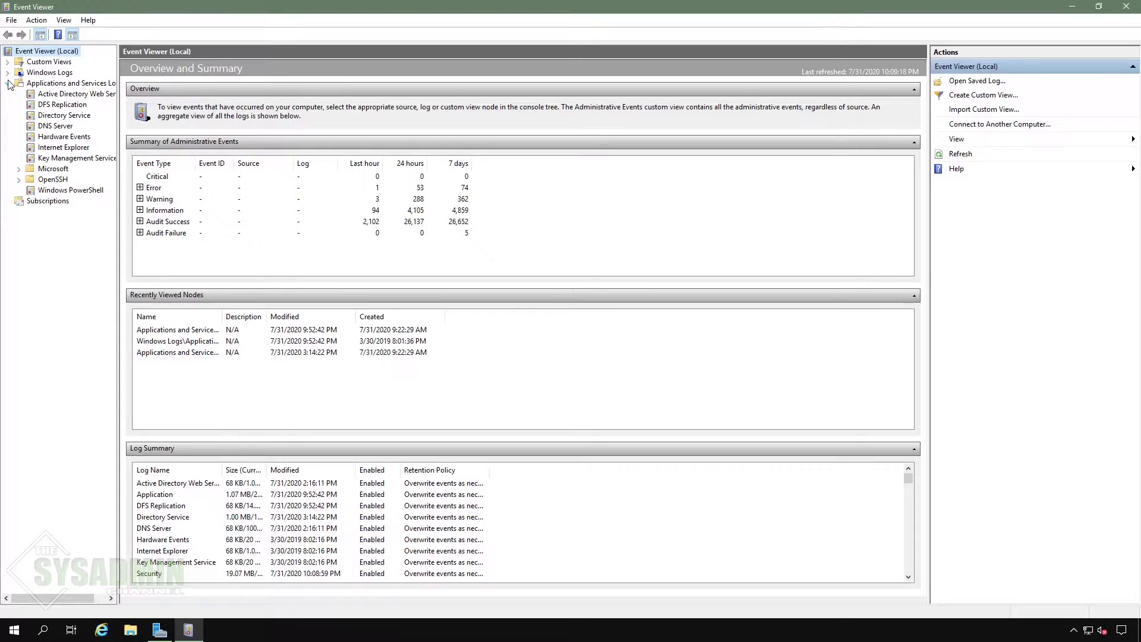
{"action": "left_click", "coordinate": [61, 105]}
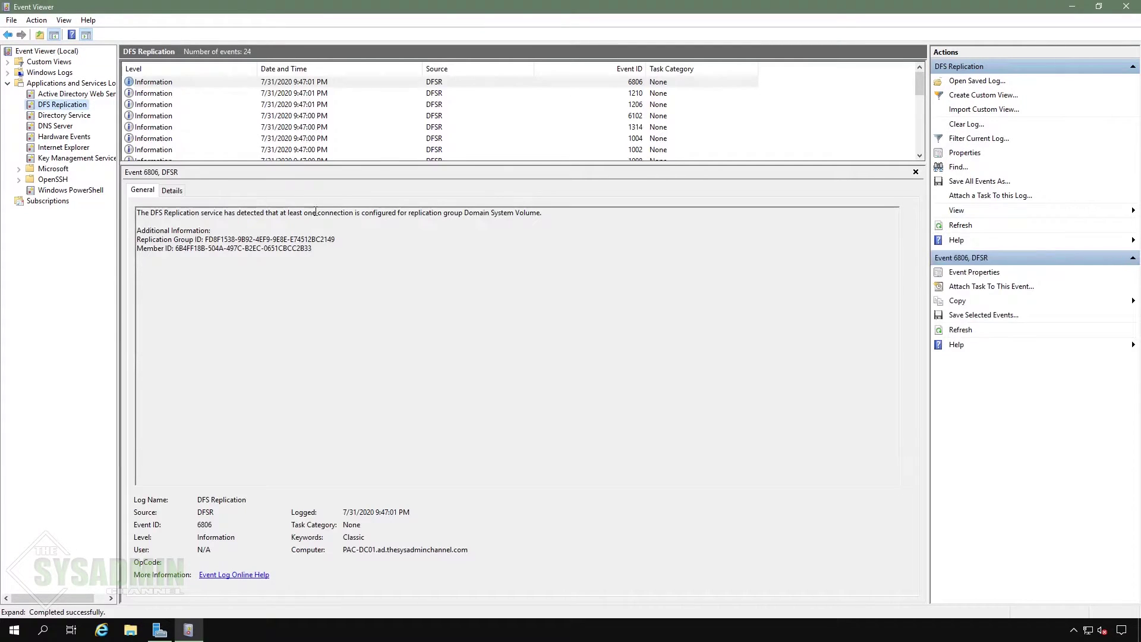
Step: Set the log filter to include Critical, Warning and Error levels
{"action": "left_click", "coordinate": [979, 138]}
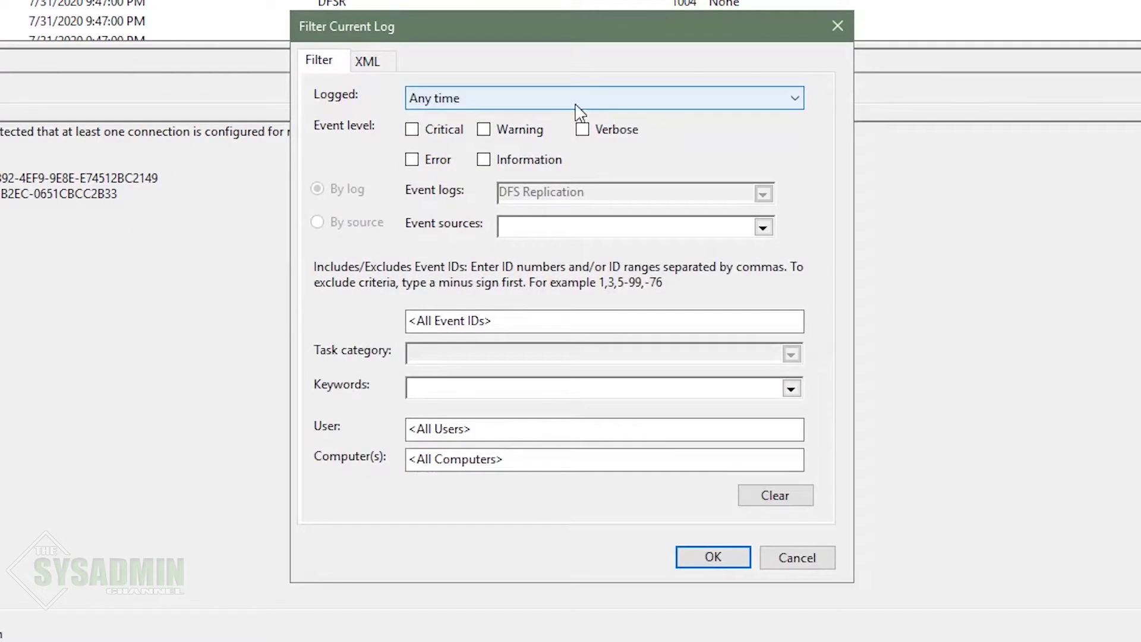
{"action": "left_click", "coordinate": [516, 132]}
{"action": "left_click", "coordinate": [437, 132]}
{"action": "left_click", "coordinate": [434, 159]}
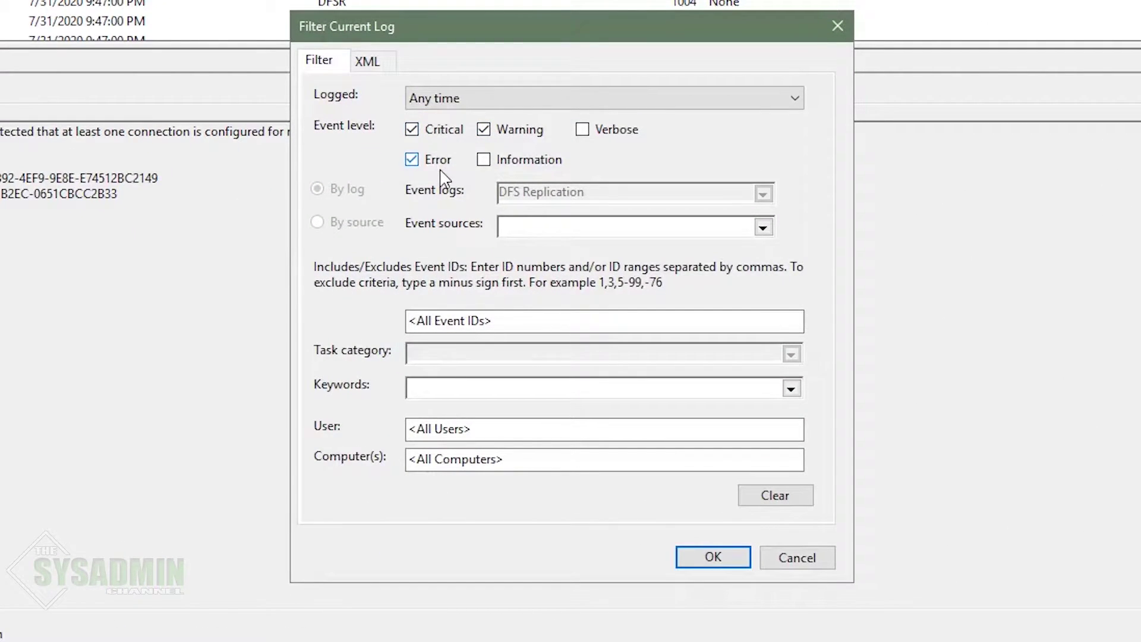
Step: Apply the filter, enlarge the event list, and review events 5002, 4612 and 4614
{"action": "left_click", "coordinate": [695, 562]}
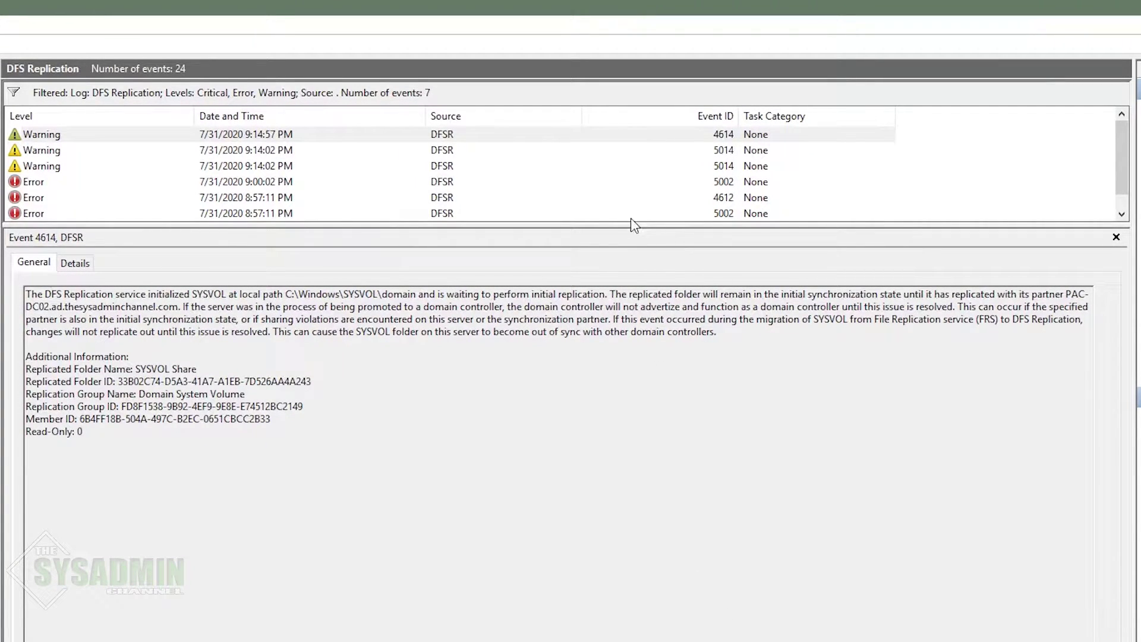
{"action": "left_click_drag", "start_coordinate": [633, 226], "coordinate": [622, 283]}
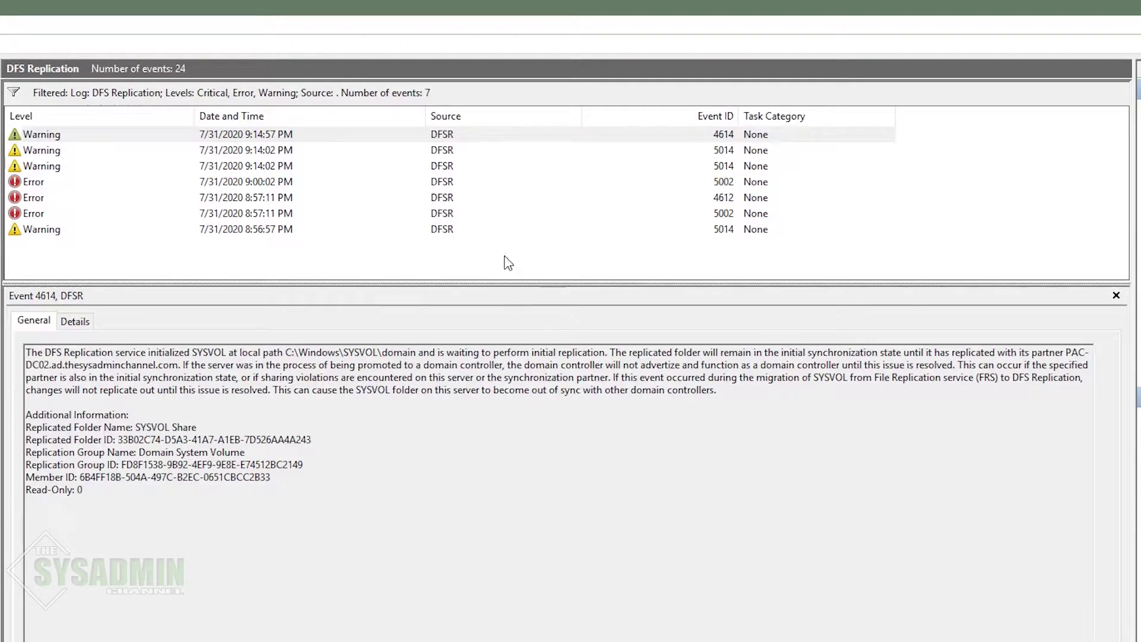
{"action": "left_click", "coordinate": [287, 213]}
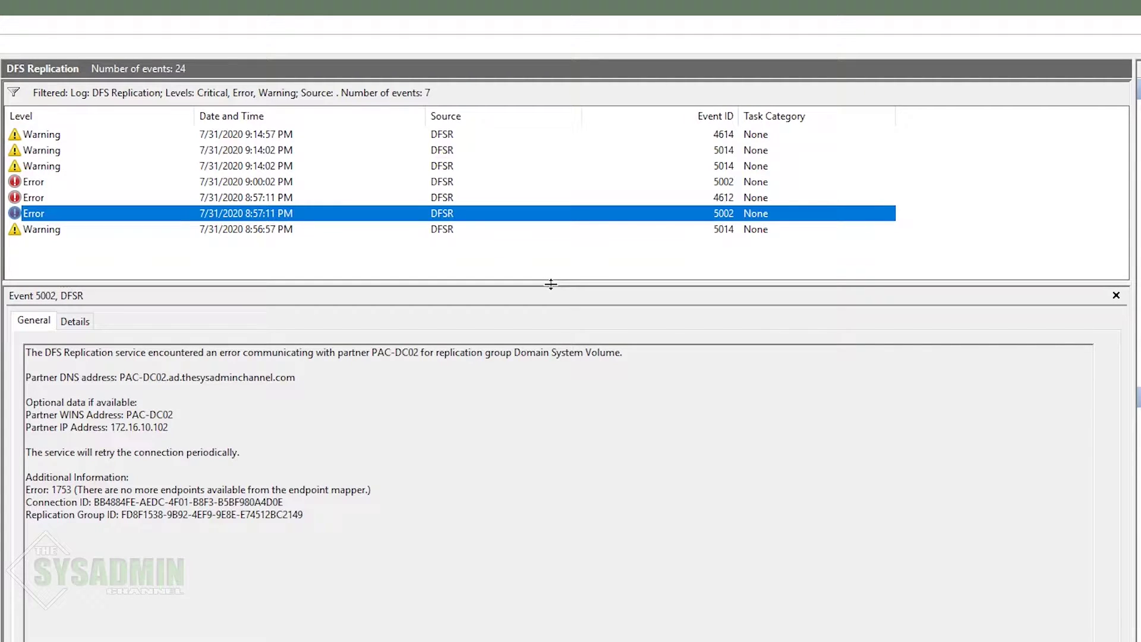
{"action": "key", "text": "Up"}
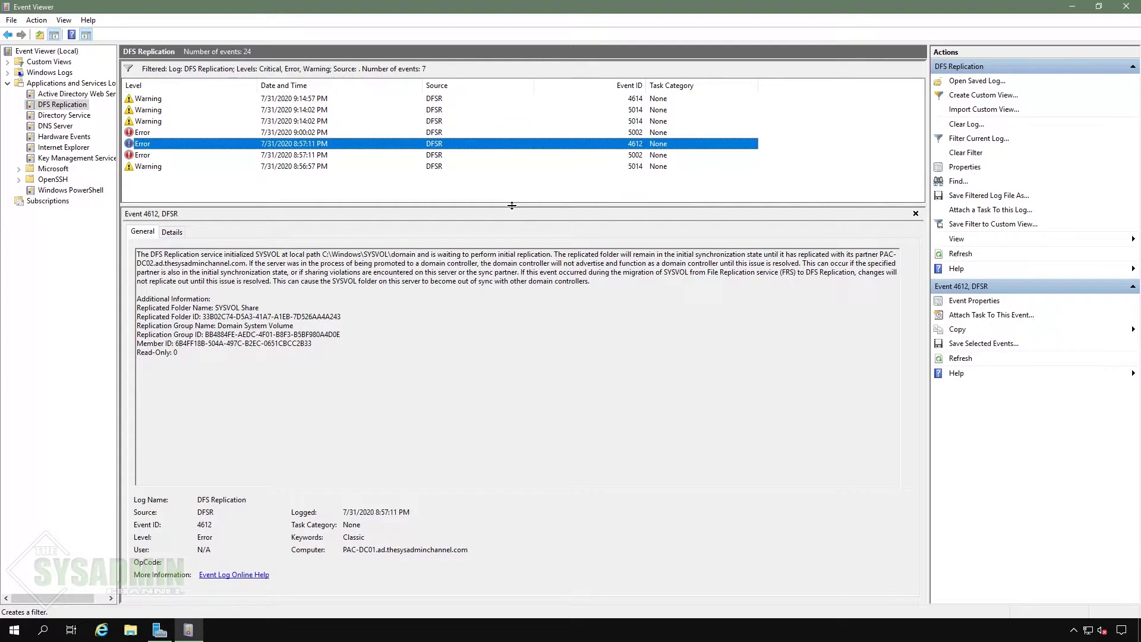
{"action": "key", "text": "Up"}
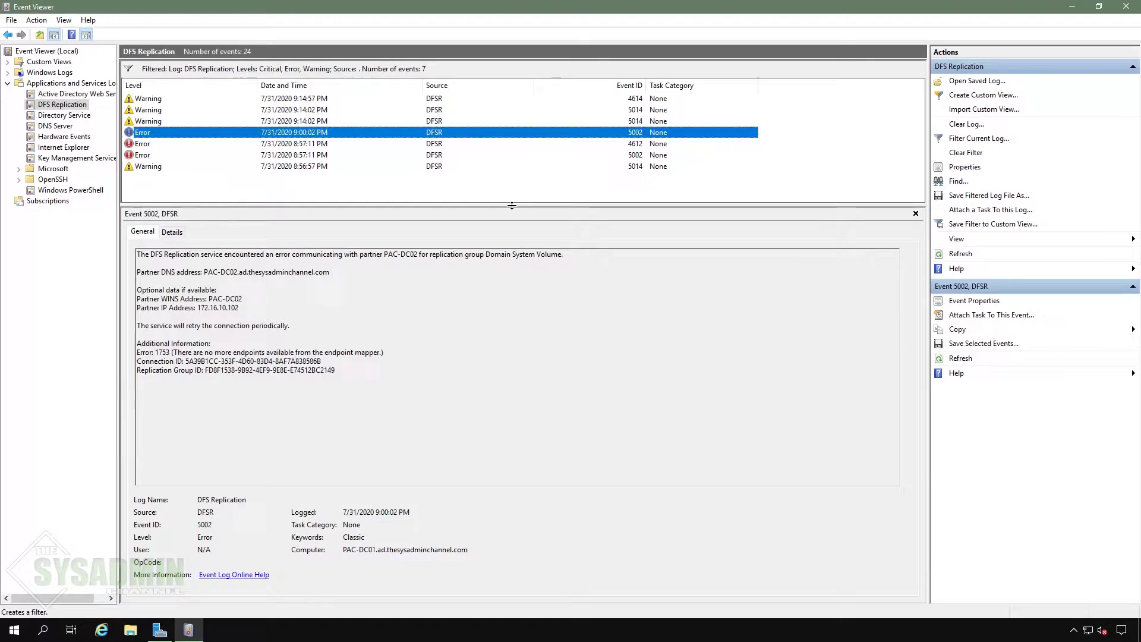
{"action": "key", "text": "Home"}
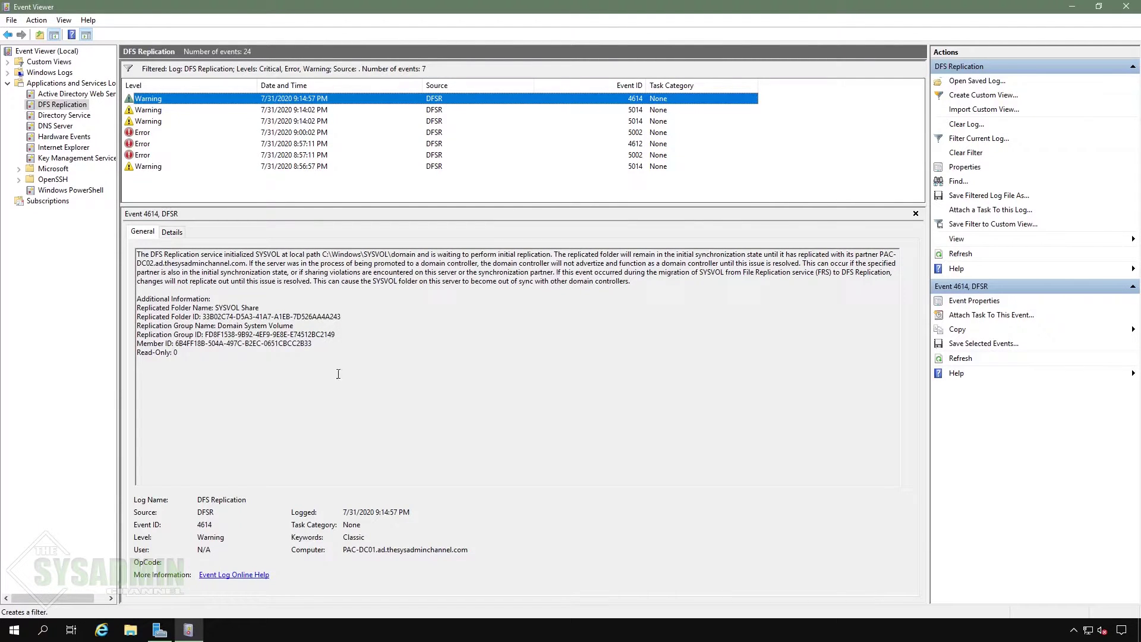
Step: Open \\PAC-DC01\netlogon in a File Explorer window
{"action": "left_click", "coordinate": [131, 631]}
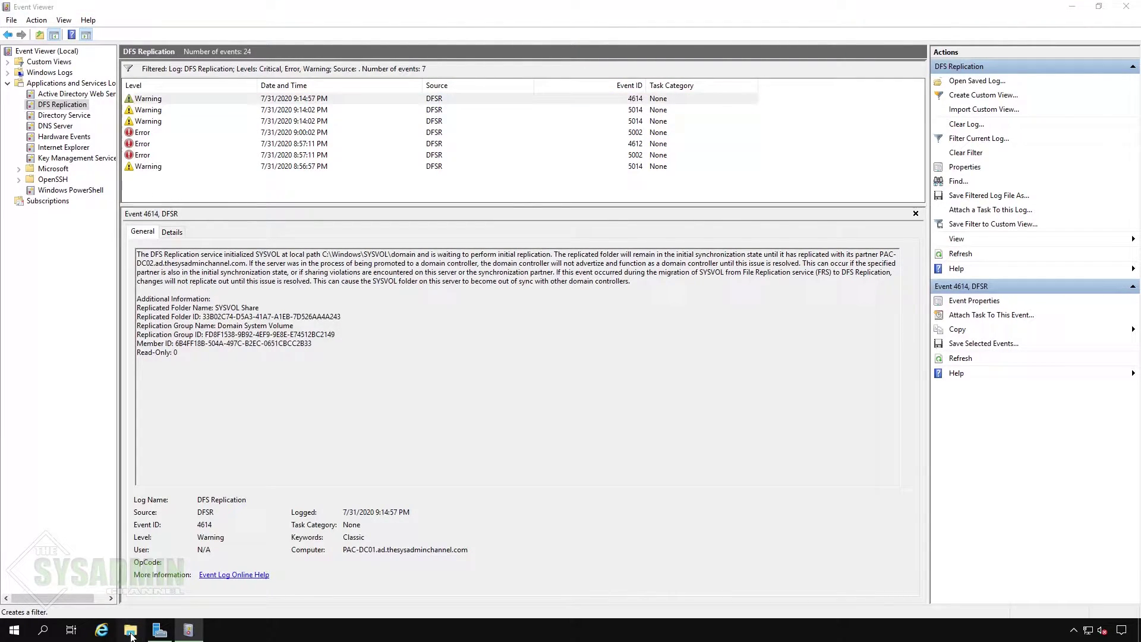
{"action": "left_click", "coordinate": [650, 184]}
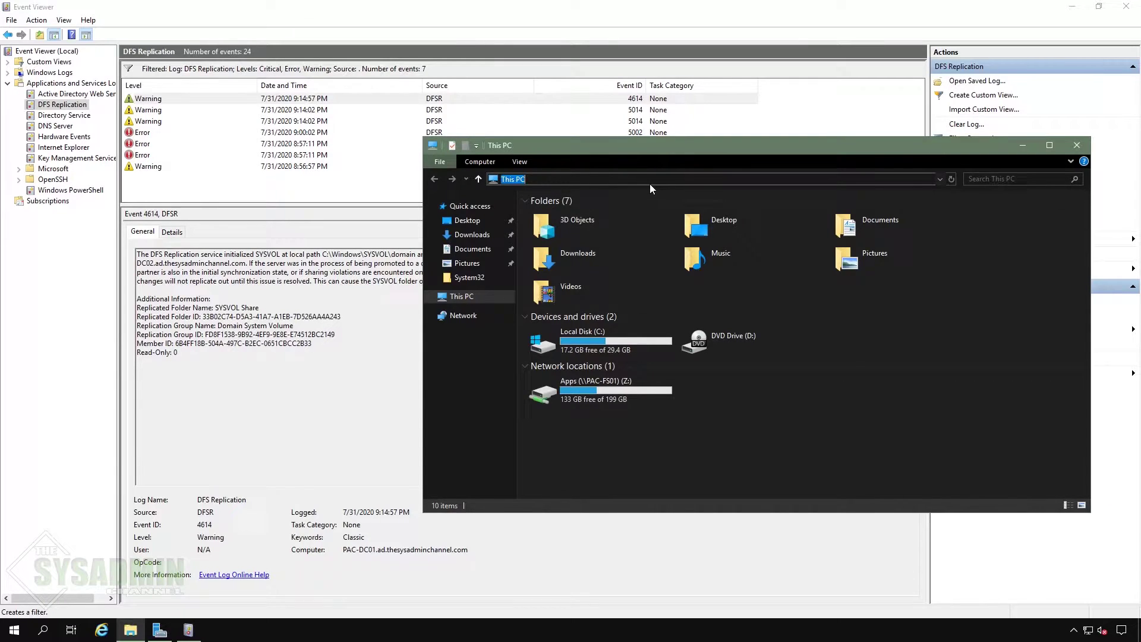
{"action": "type", "text": "\\PAC-DC01"}
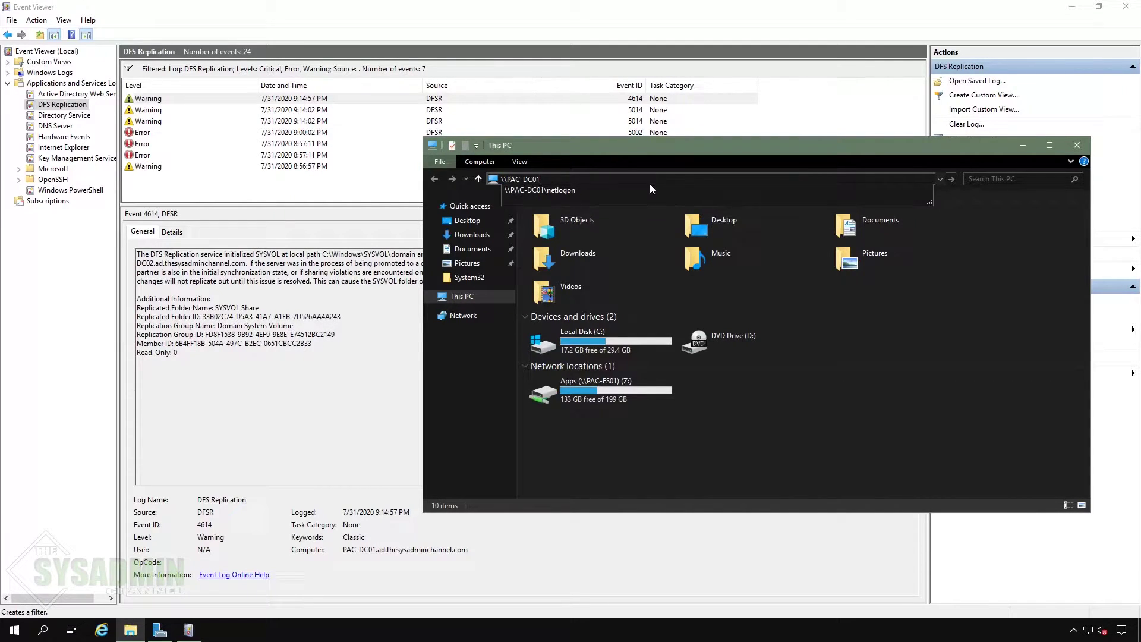
{"action": "key", "text": "Down"}
{"action": "key", "text": "ctrl+c"}
{"action": "key", "text": "Return"}
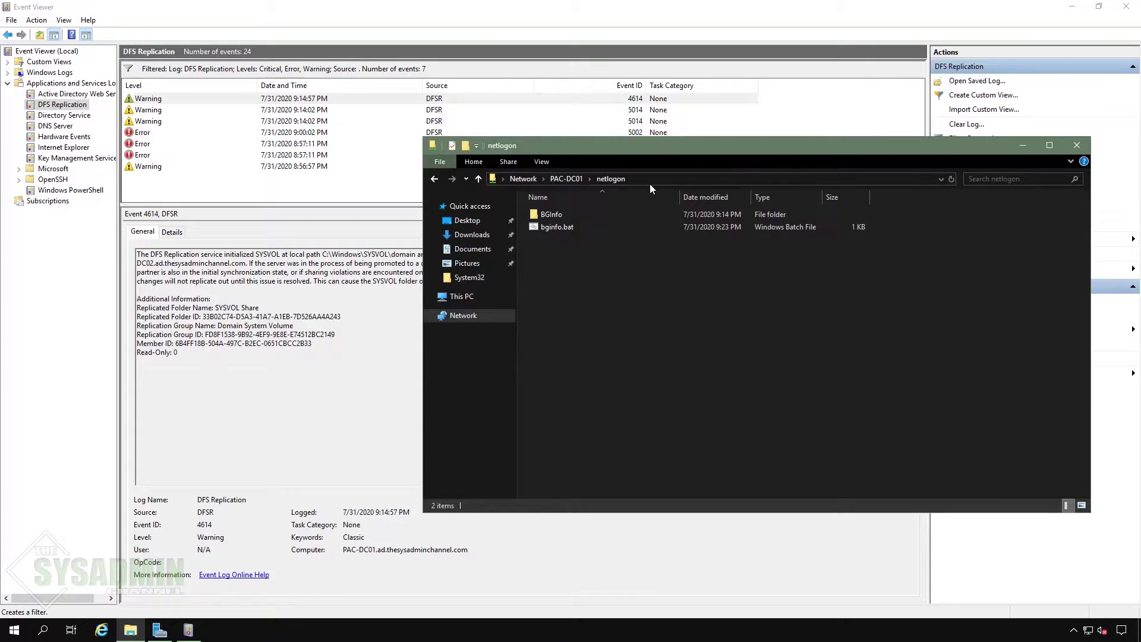
{"action": "left_click_drag", "start_coordinate": [707, 150], "coordinate": [566, 194]}
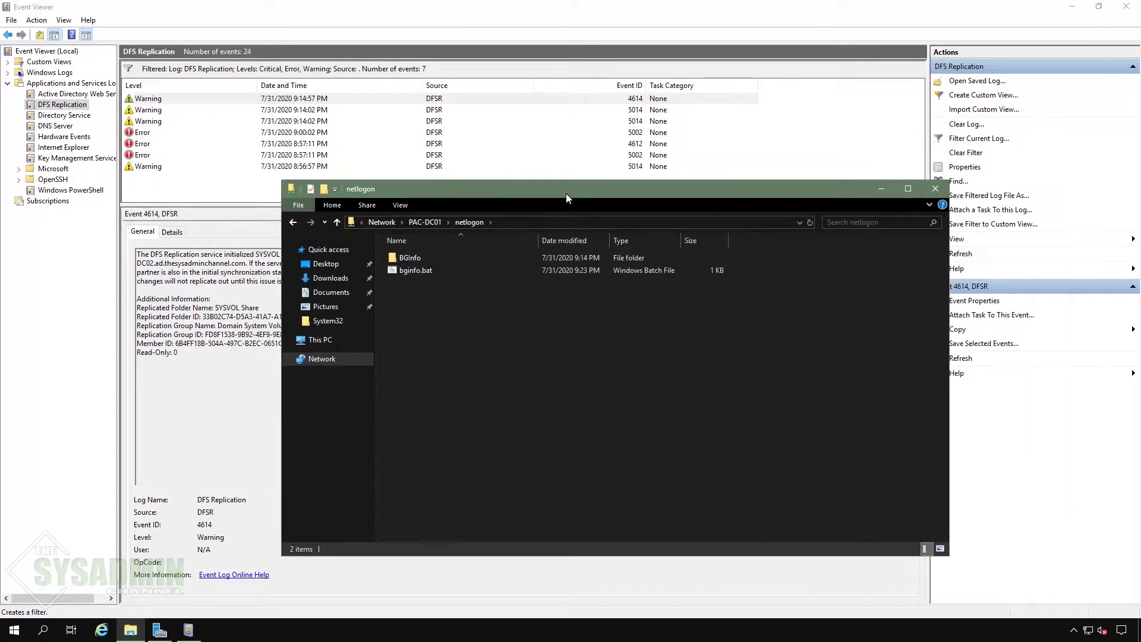
Step: Open \\PAC-DC02\netlogon in a second Explorer window and snap it to the left half
{"action": "right_click", "coordinate": [131, 630]}
{"action": "left_click", "coordinate": [89, 566]}
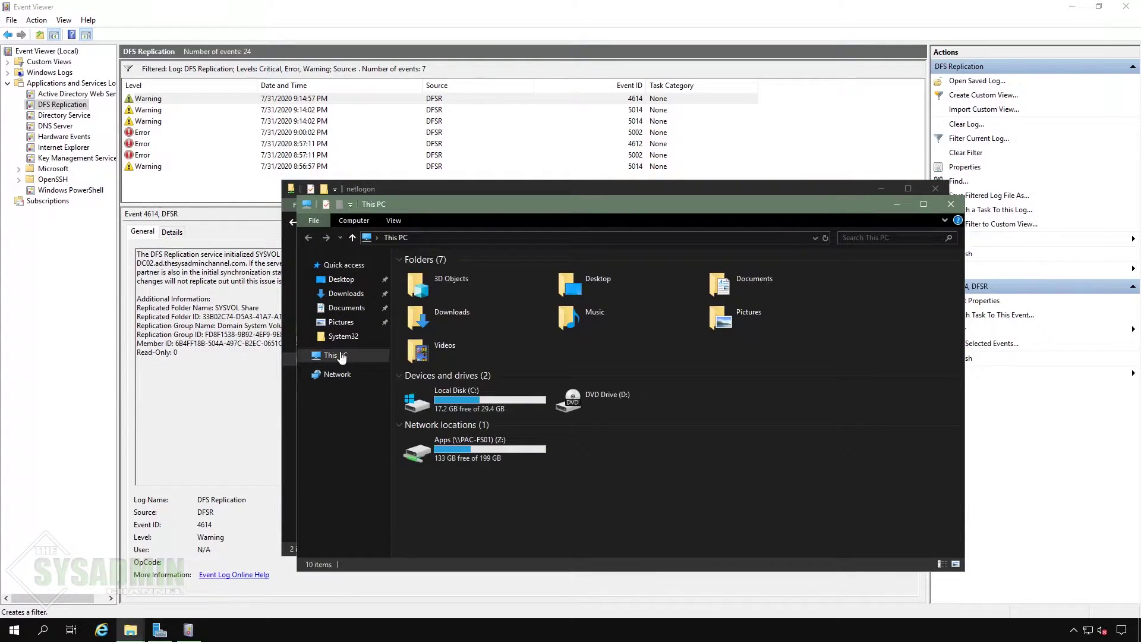
{"action": "left_click", "coordinate": [551, 237]}
{"action": "key", "text": "ctrl+v"}
{"action": "type", "text": "2"}
{"action": "key", "text": "Return"}
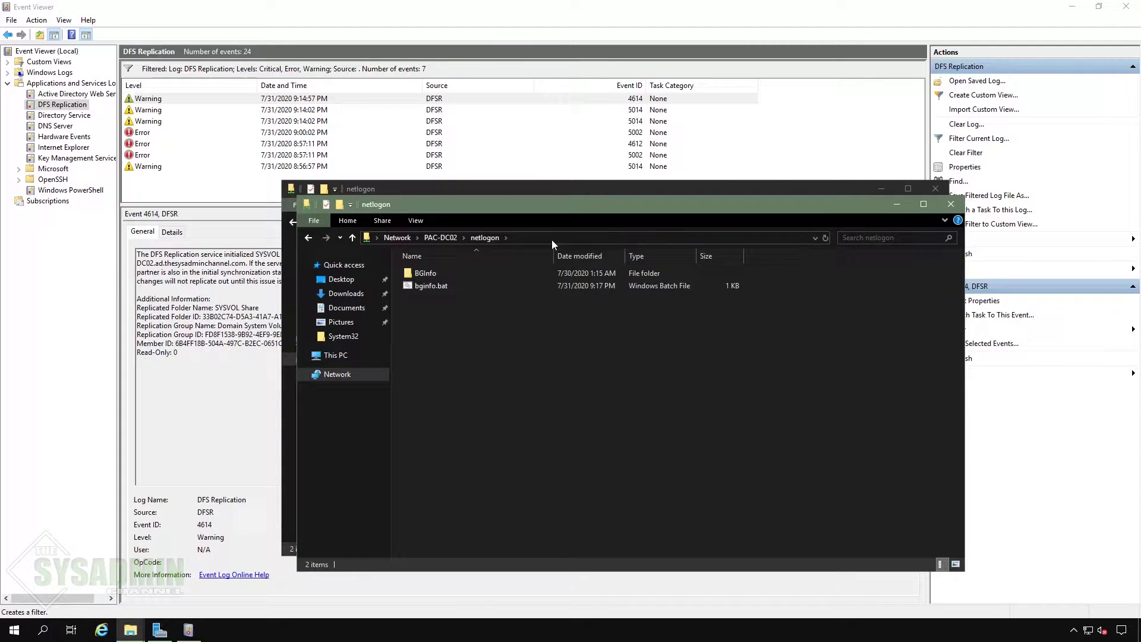
{"action": "key", "text": "super+Left"}
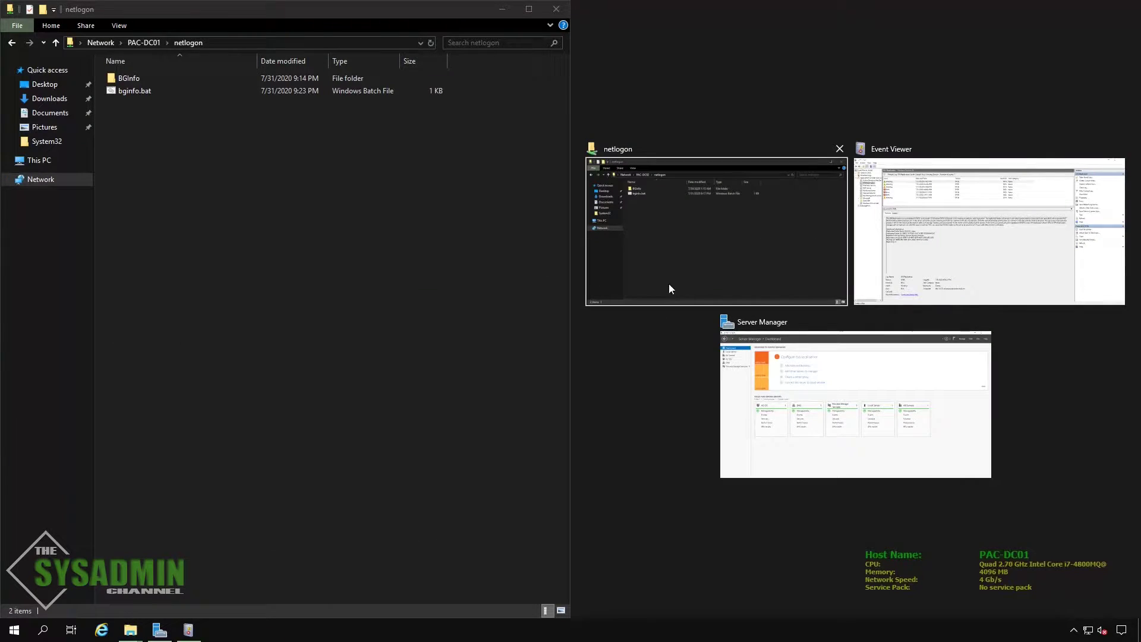
Step: Create testrep.txt in PAC-DC02's netlogon, then delete its replicated copy from PAC-DC01's netlogon
{"action": "left_click", "coordinate": [670, 287]}
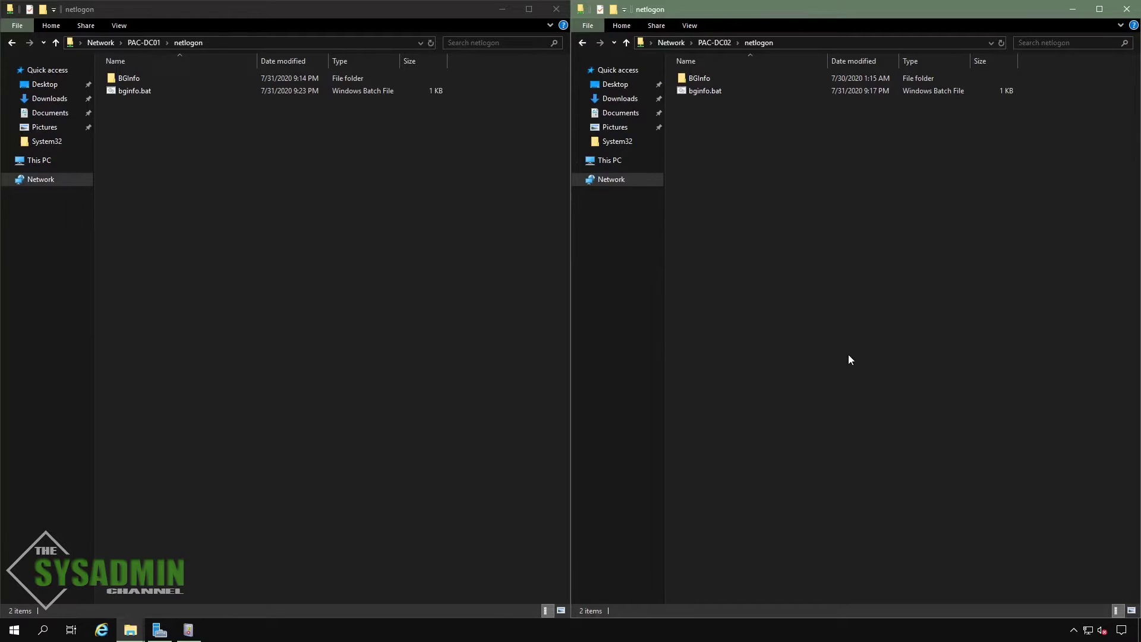
{"action": "right_click", "coordinate": [833, 298]}
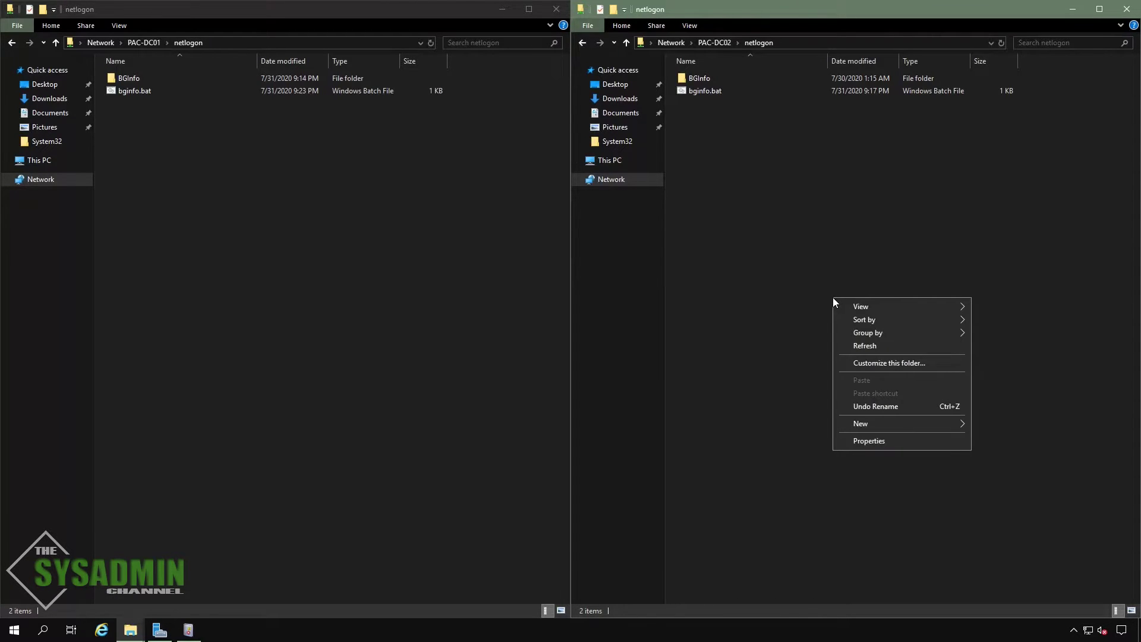
{"action": "mouse_move", "coordinate": [890, 424]}
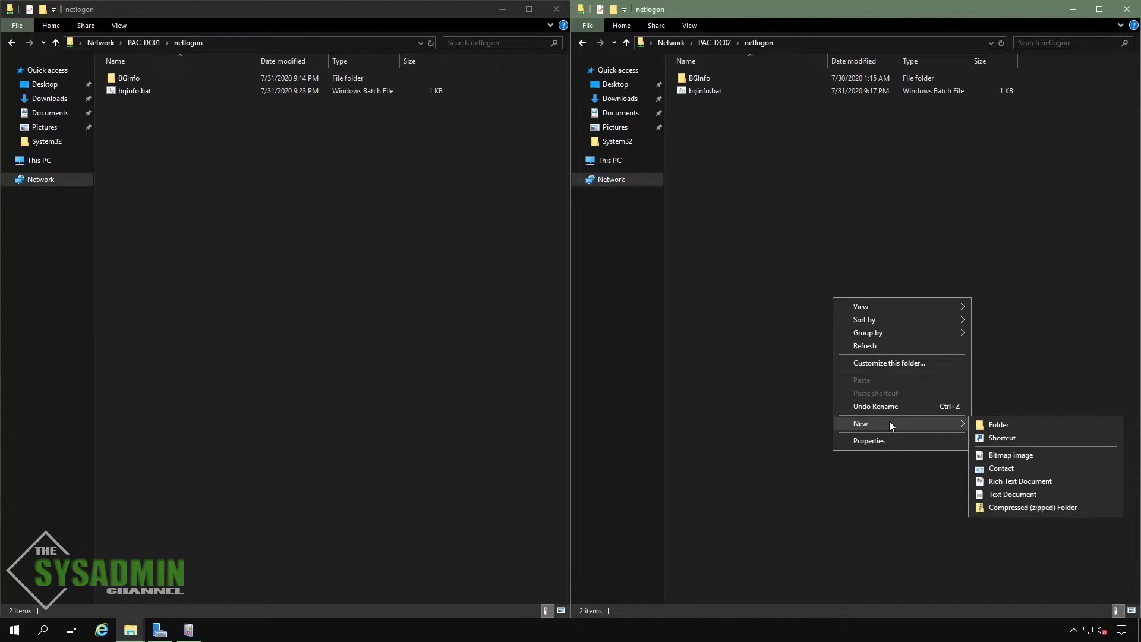
{"action": "left_click", "coordinate": [1013, 494]}
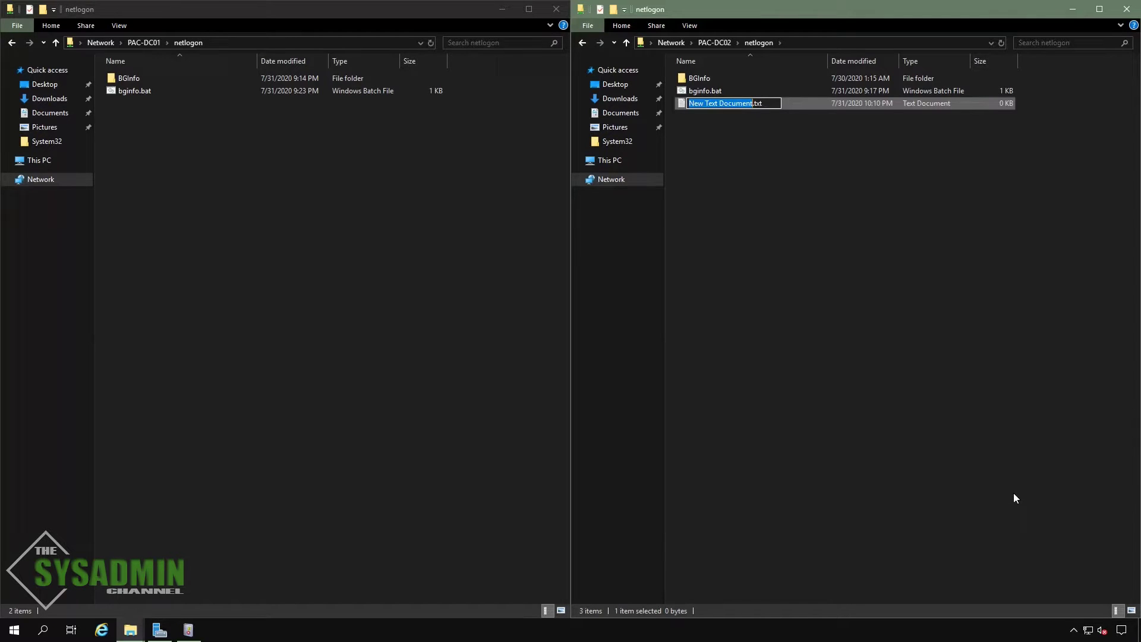
{"action": "type", "text": "testre"}
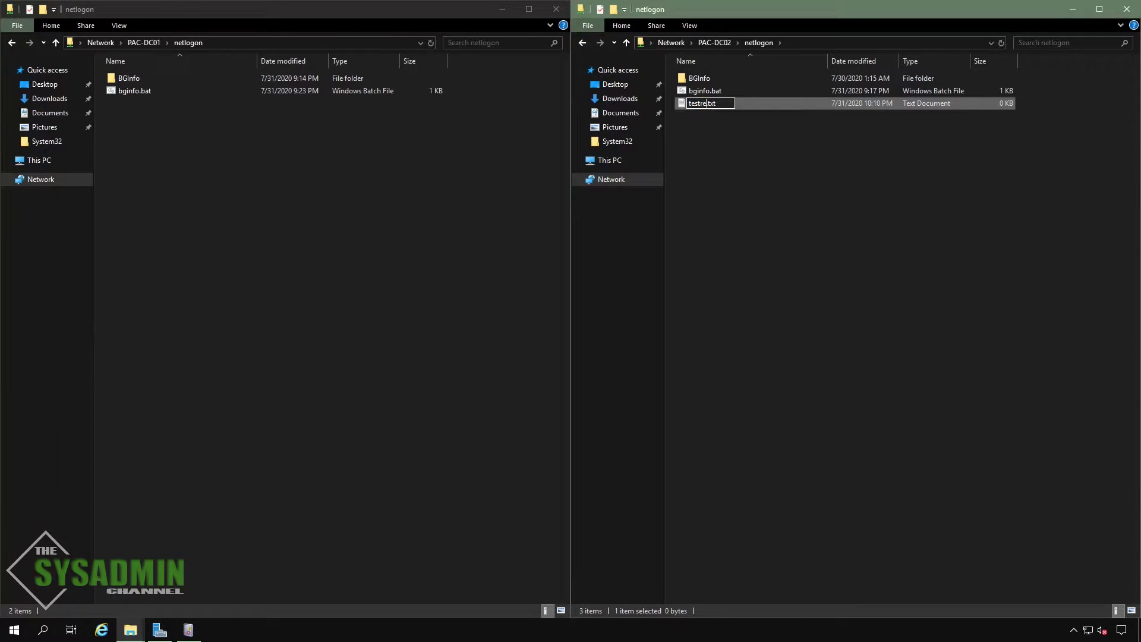
{"action": "type", "text": "p"}
{"action": "key", "text": "Return"}
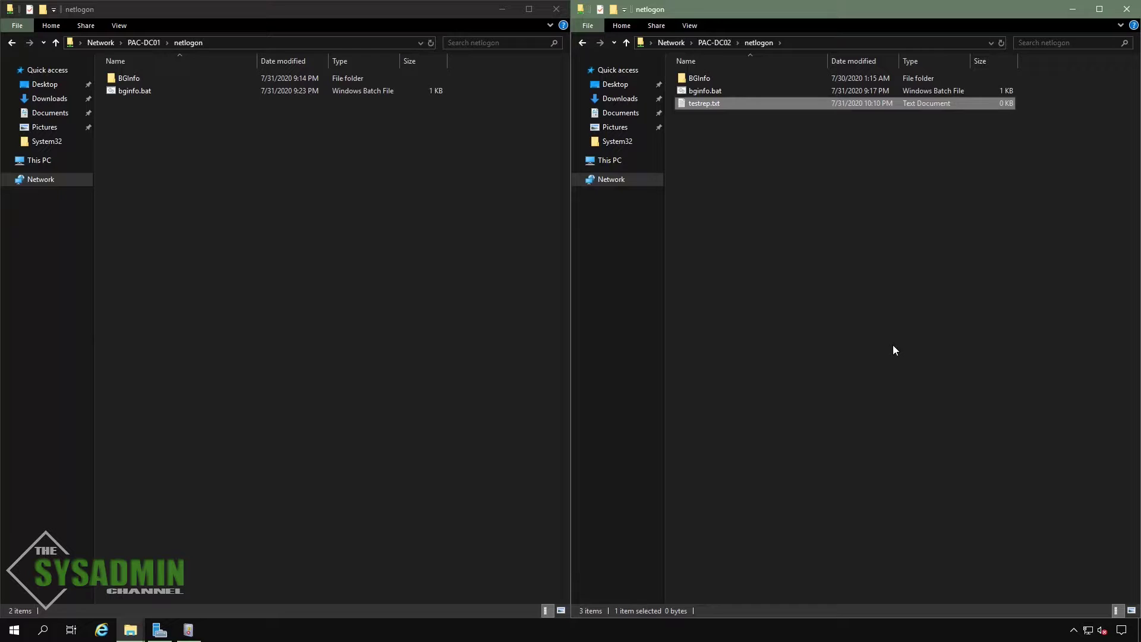
{"action": "right_click", "coordinate": [743, 103]}
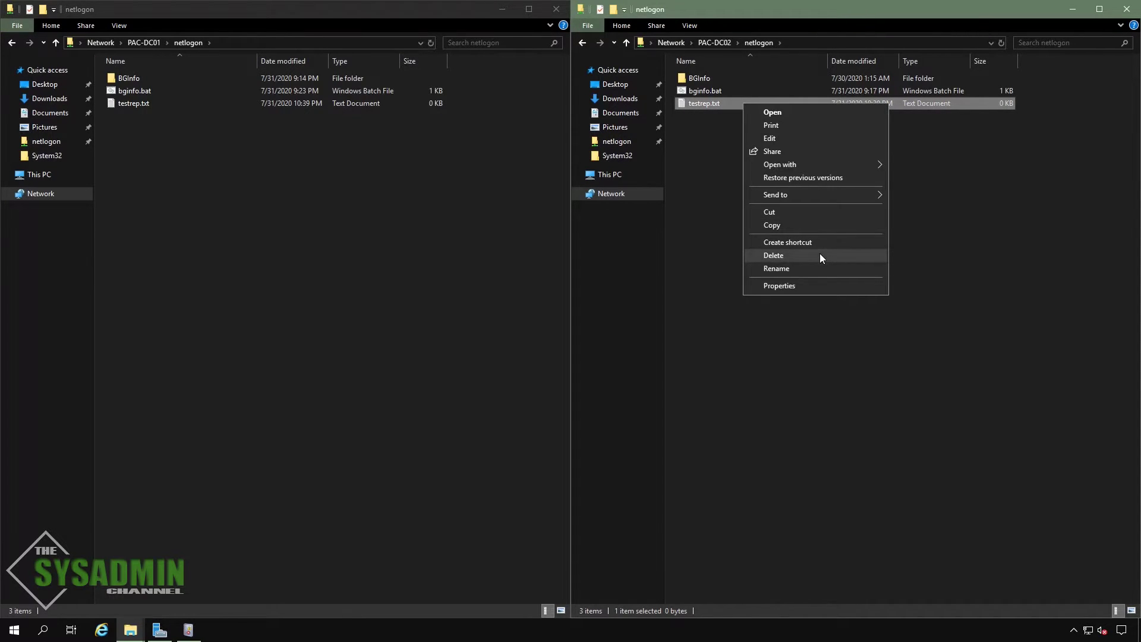
{"action": "left_click", "coordinate": [820, 254]}
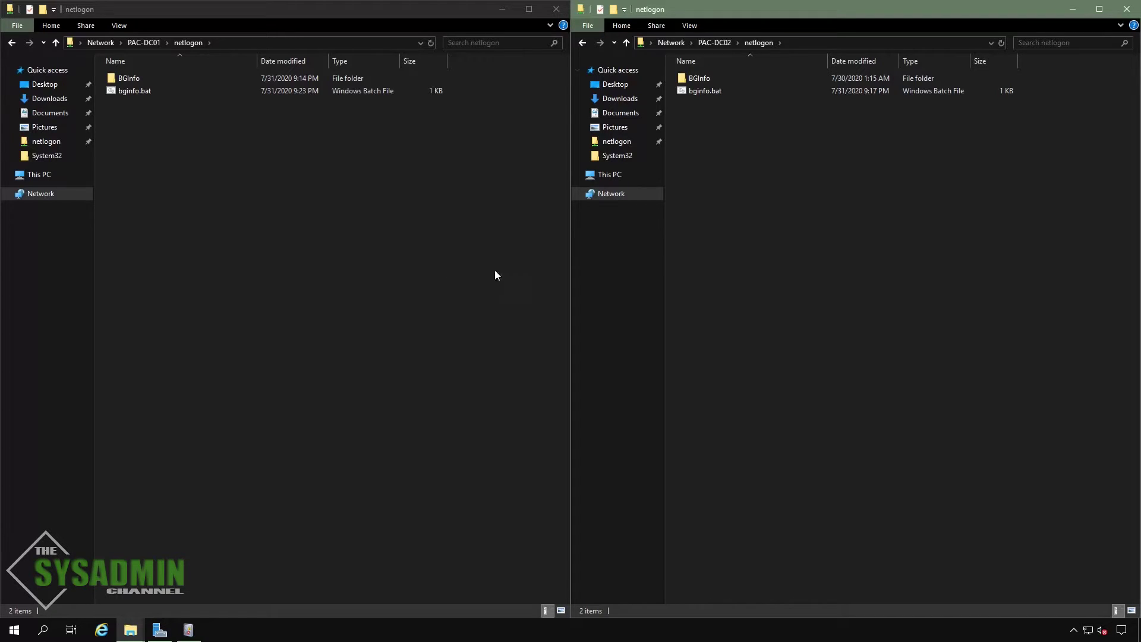
Step: Create a new empty text file named testrep2.txt in PAC-DC01's netlogon folder
{"action": "left_click", "coordinate": [252, 198]}
{"action": "right_click", "coordinate": [198, 175]}
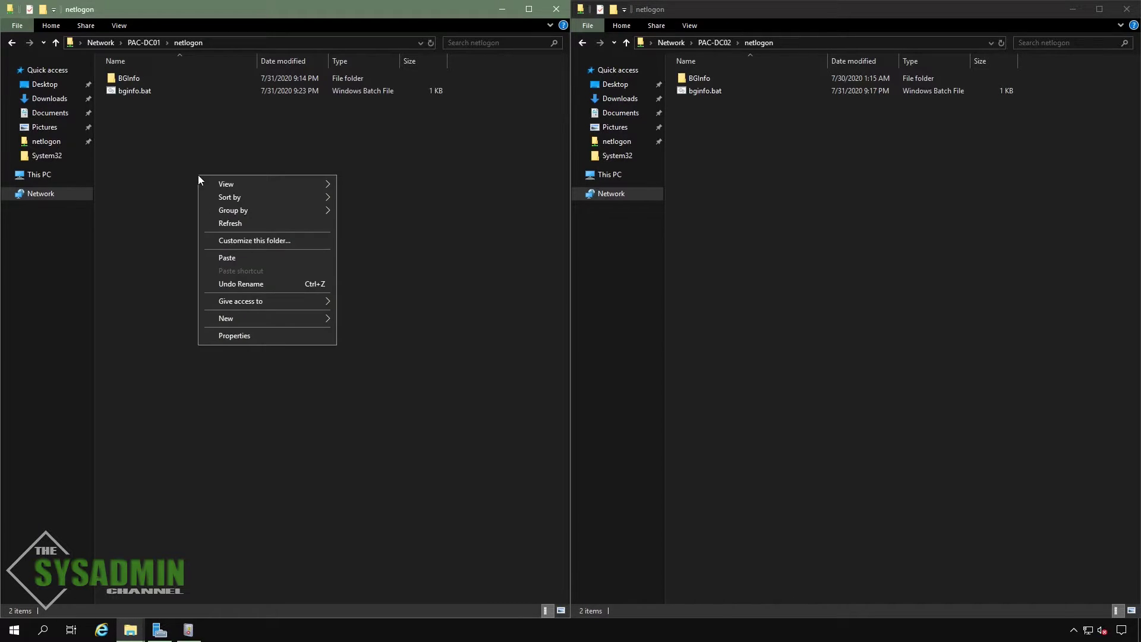
{"action": "mouse_move", "coordinate": [301, 322]}
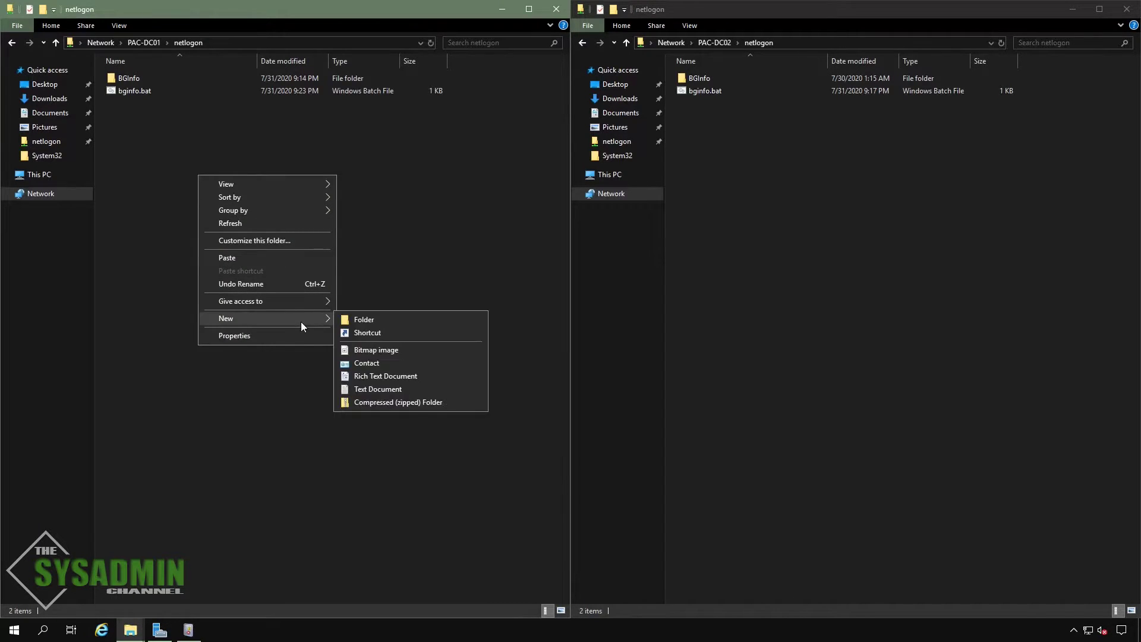
{"action": "left_click", "coordinate": [395, 387]}
{"action": "type", "text": "t"}
{"action": "type", "text": "estn"}
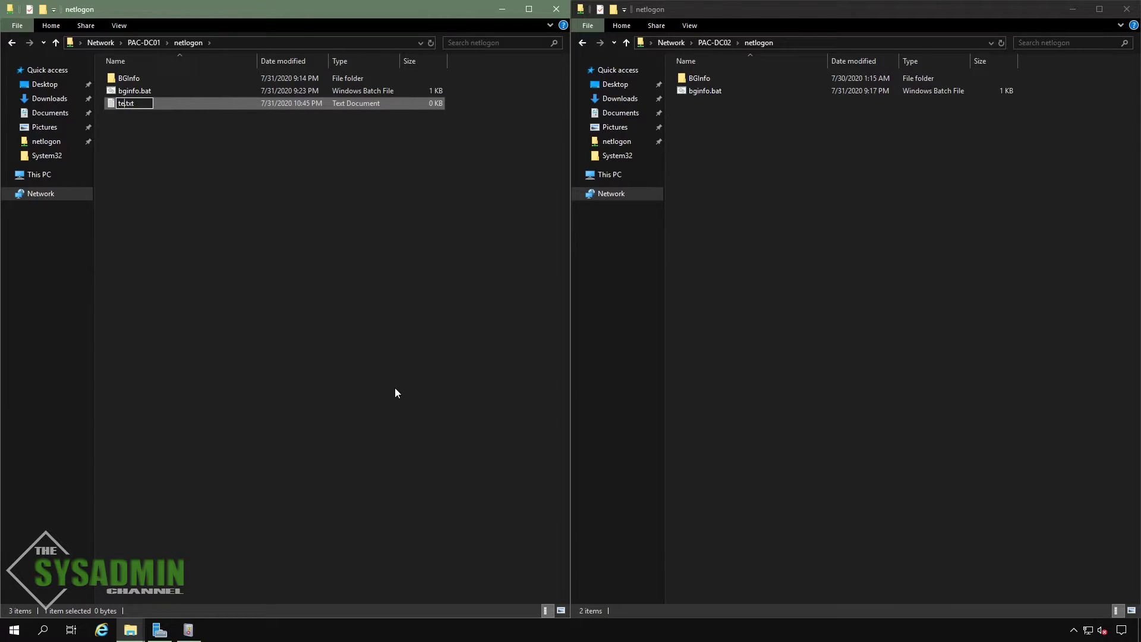
{"action": "type", "text": "ep2"}
{"action": "left_click", "coordinate": [395, 392]}
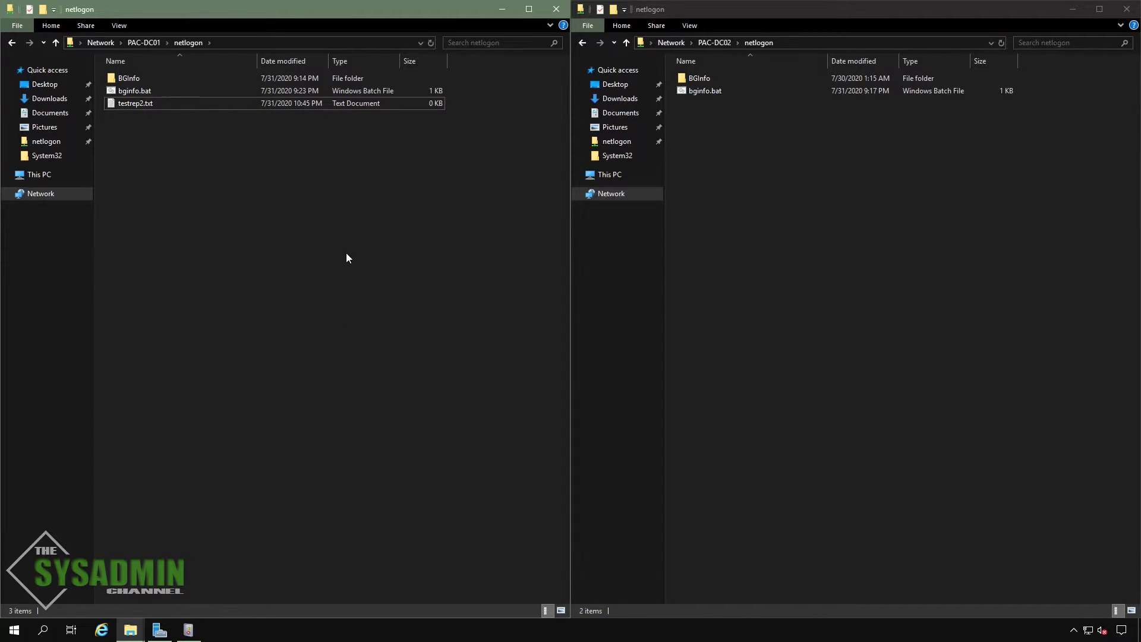
Step: Check the PAC-DC02 netlogon window for testrep2.txt by maximizing and restoring it
{"action": "left_click", "coordinate": [890, 250]}
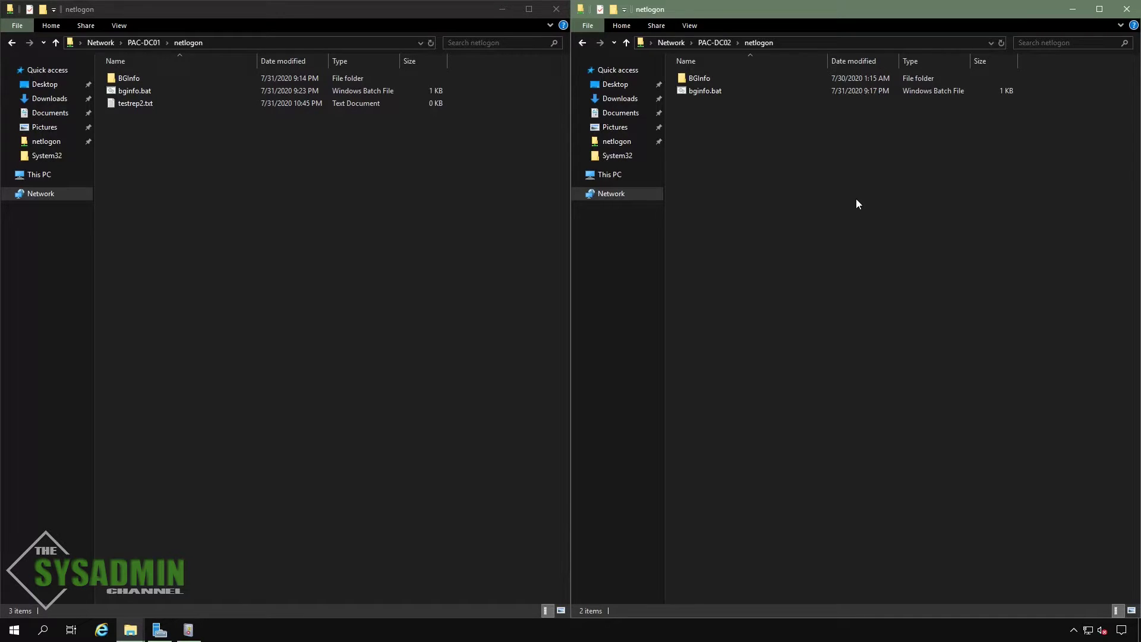
{"action": "left_click", "coordinate": [1099, 9]}
{"action": "left_click", "coordinate": [1099, 6]}
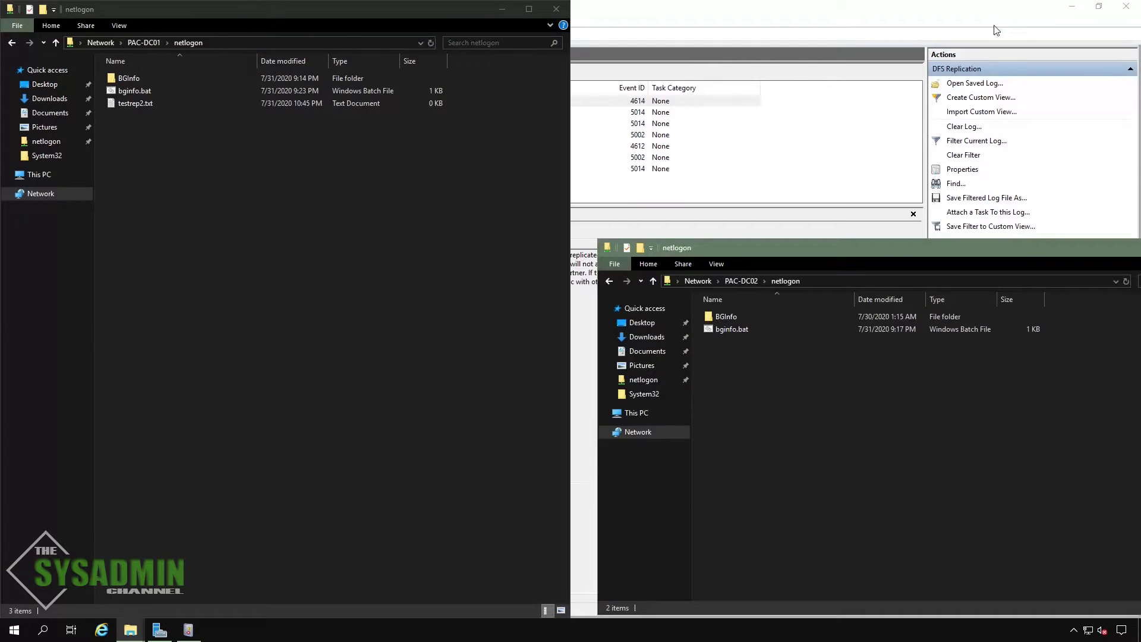
Step: Move the PAC-DC01 netlogon window aside and minimize Event Viewer to reveal Server Manager
{"action": "left_click", "coordinate": [421, 8]}
{"action": "left_click_drag", "start_coordinate": [645, 181], "coordinate": [911, 254]}
{"action": "left_click", "coordinate": [1003, 19]}
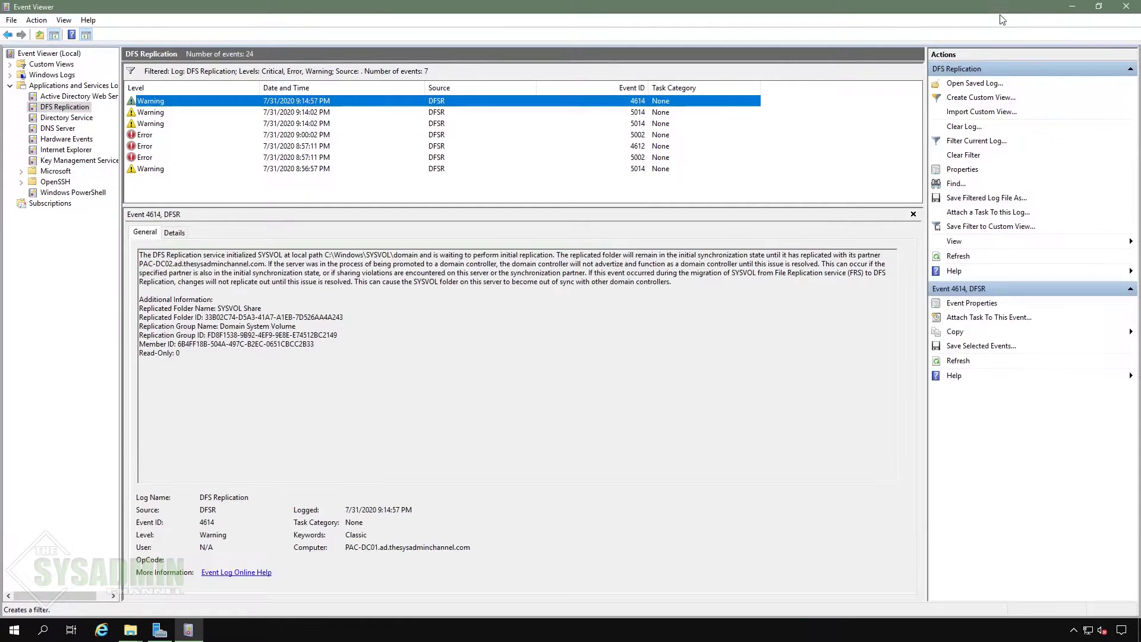
{"action": "left_click", "coordinate": [1073, 6]}
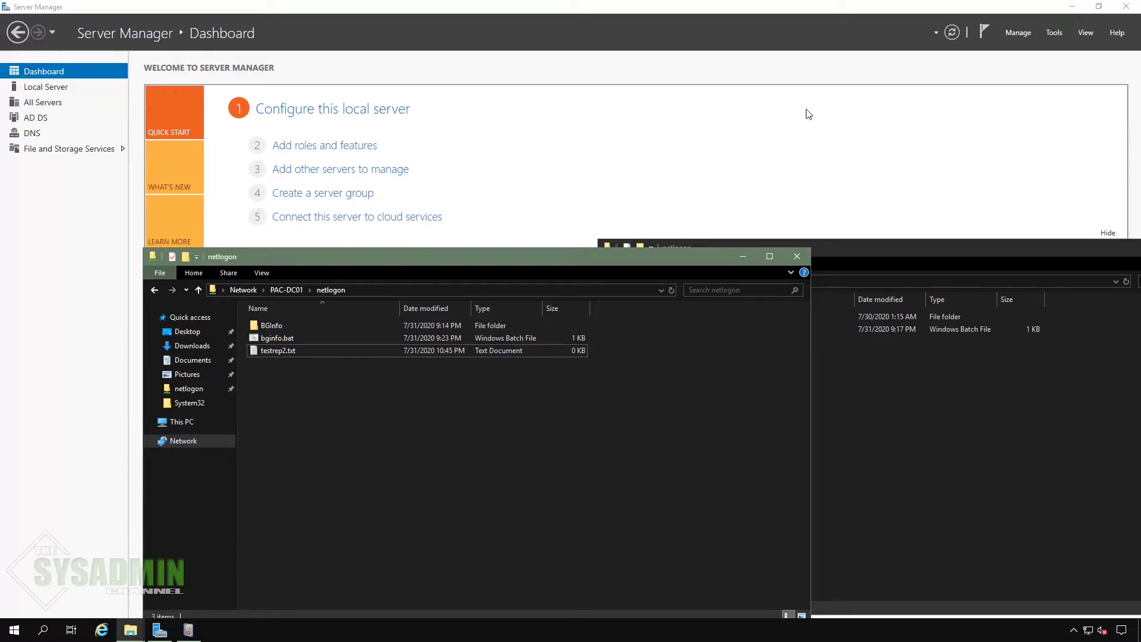
Step: Launch services.msc and stop the DFS Replication service
{"action": "left_click", "coordinate": [13, 632]}
{"action": "type", "text": "services.msc"}
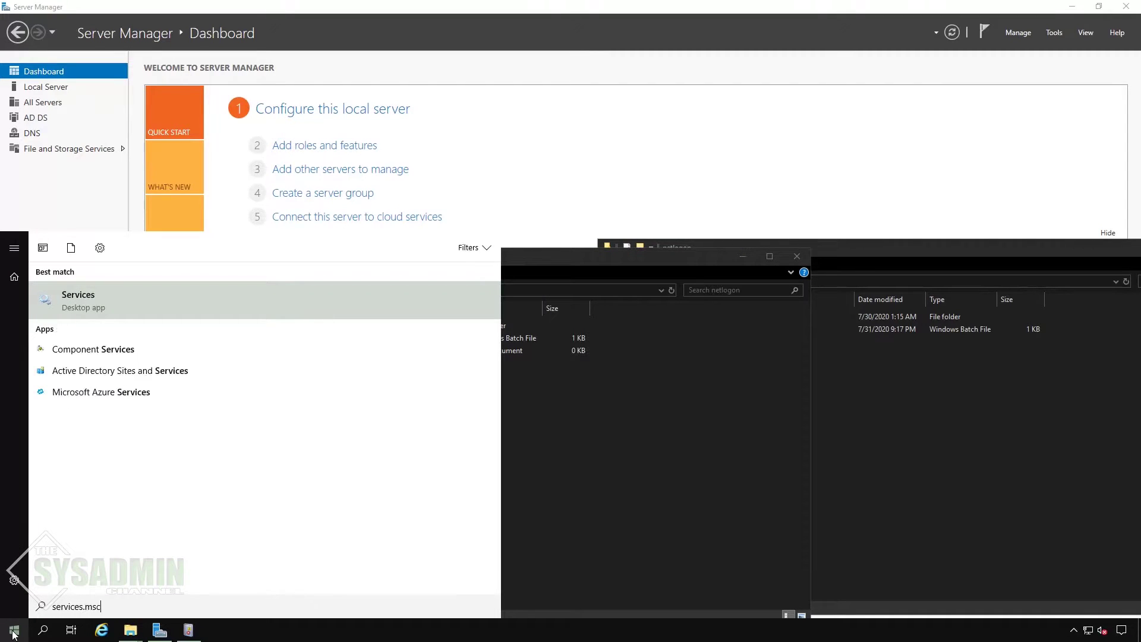
{"action": "key", "text": "Return"}
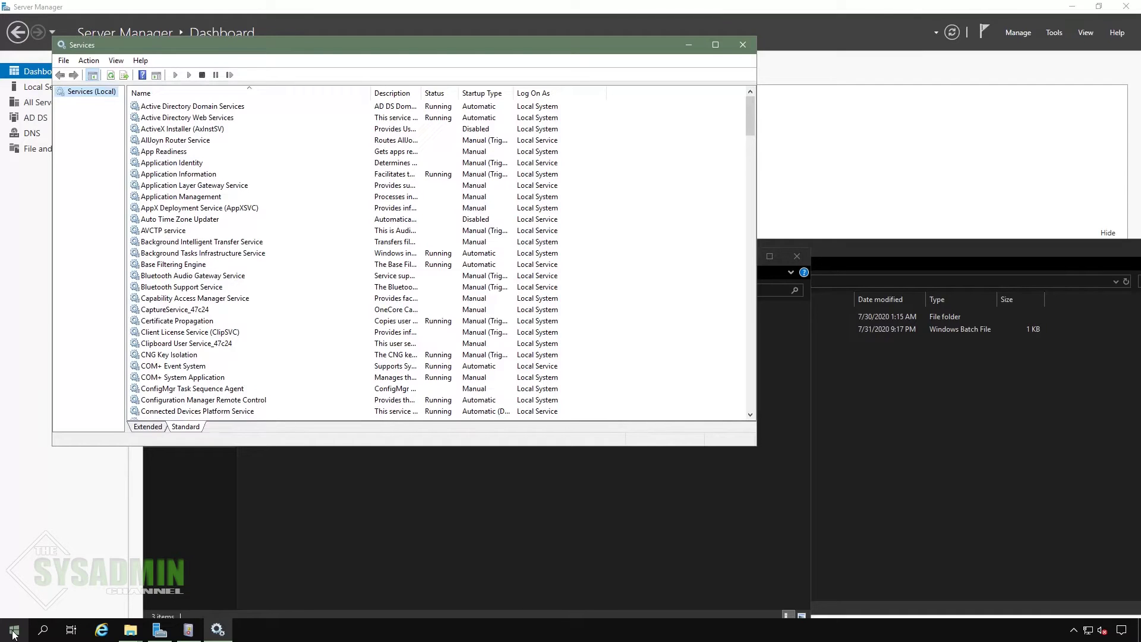
{"action": "left_click_drag", "start_coordinate": [376, 48], "coordinate": [491, 82]}
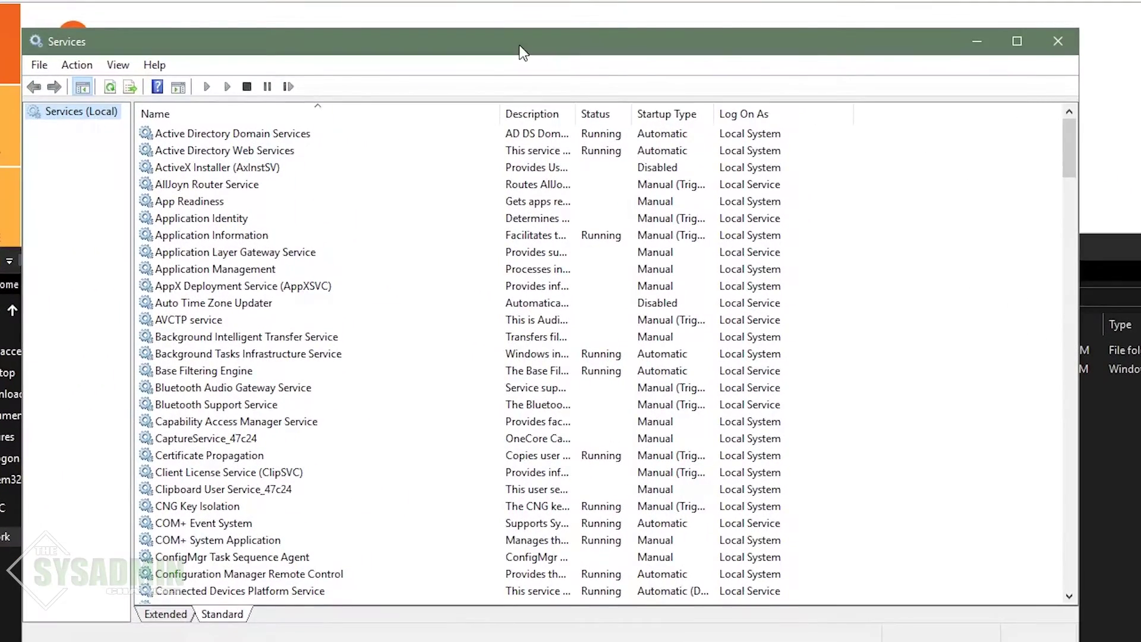
{"action": "left_click", "coordinate": [527, 289]}
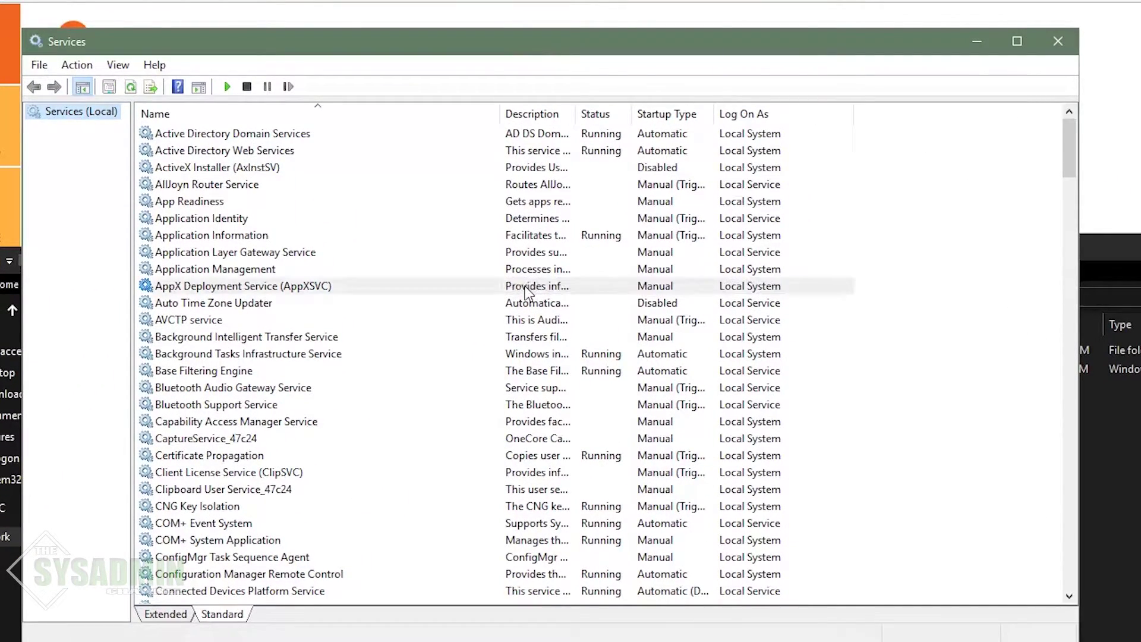
{"action": "key", "text": "d"}
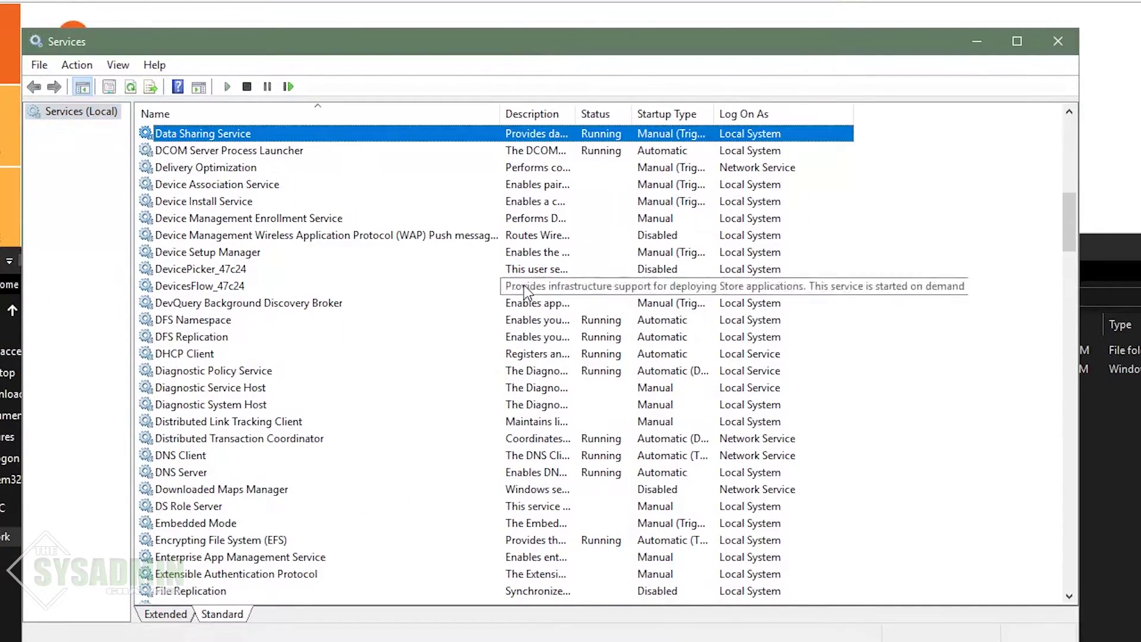
{"action": "left_click", "coordinate": [213, 343]}
{"action": "right_click", "coordinate": [225, 340]}
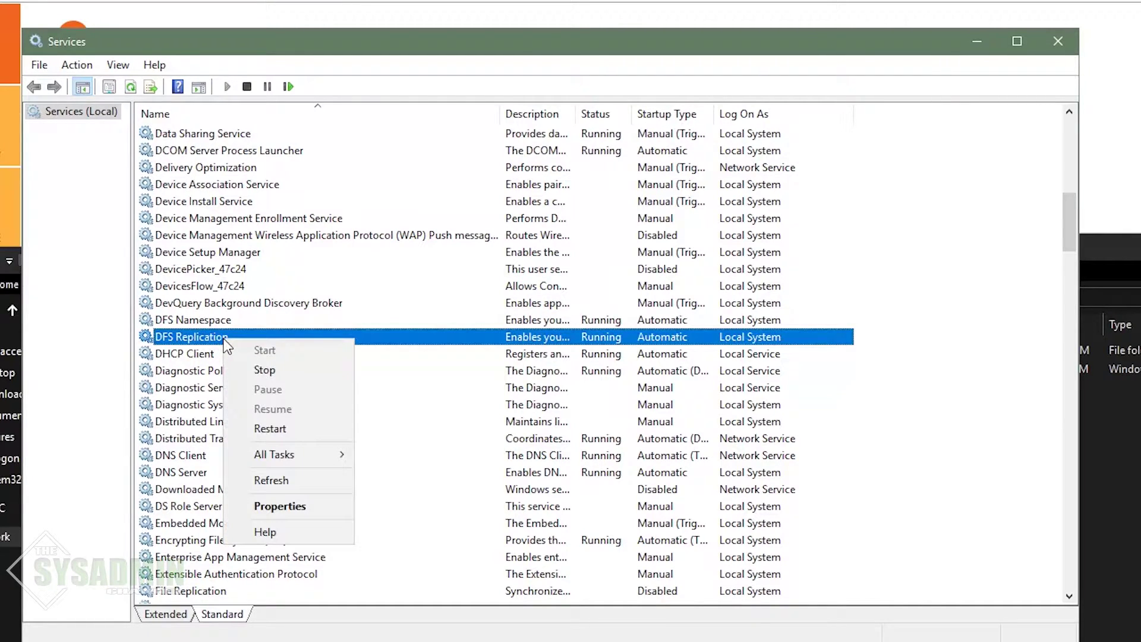
{"action": "left_click", "coordinate": [263, 372]}
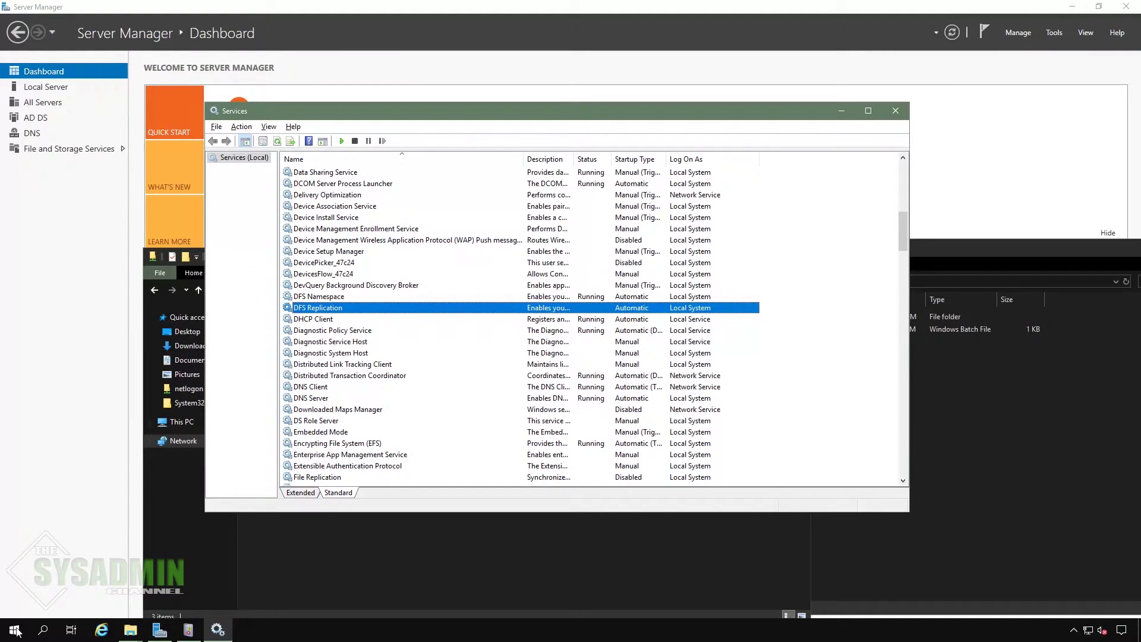
Step: Launch ADSI Edit and connect to the Default naming context
{"action": "left_click", "coordinate": [15, 632]}
{"action": "type", "text": "ads"}
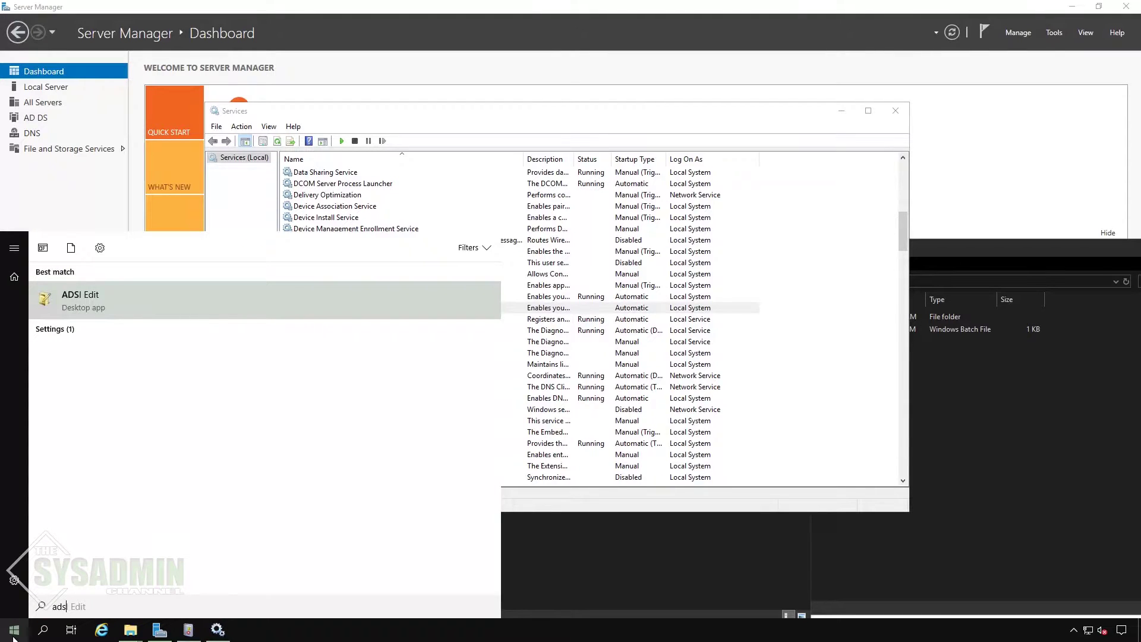
{"action": "key", "text": "Return"}
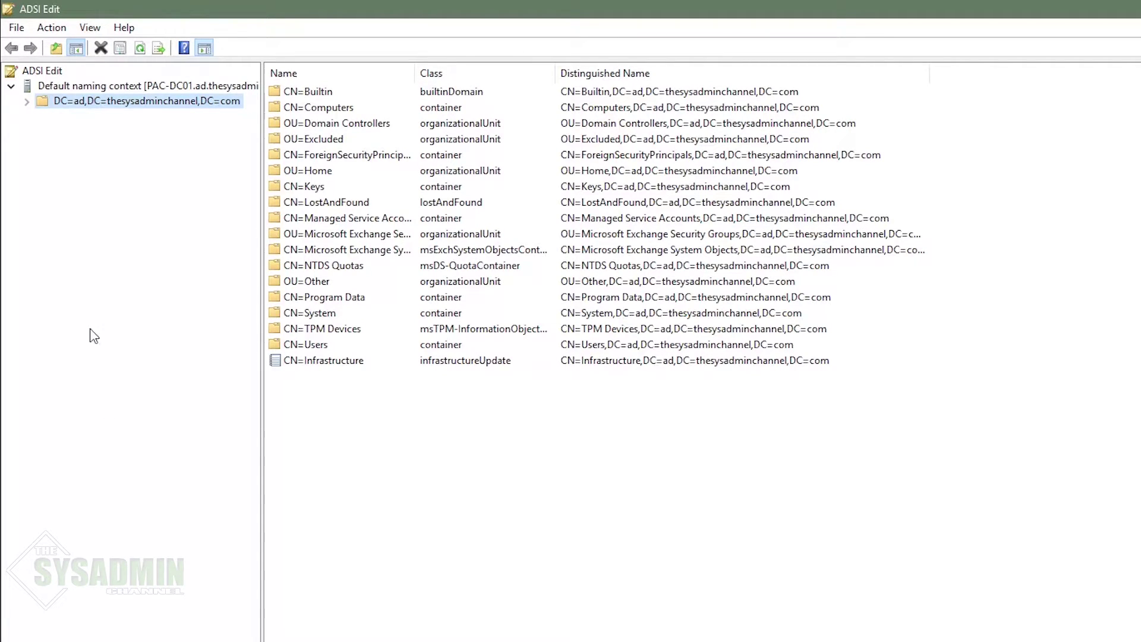
{"action": "left_click", "coordinate": [116, 88]}
{"action": "right_click", "coordinate": [117, 89]}
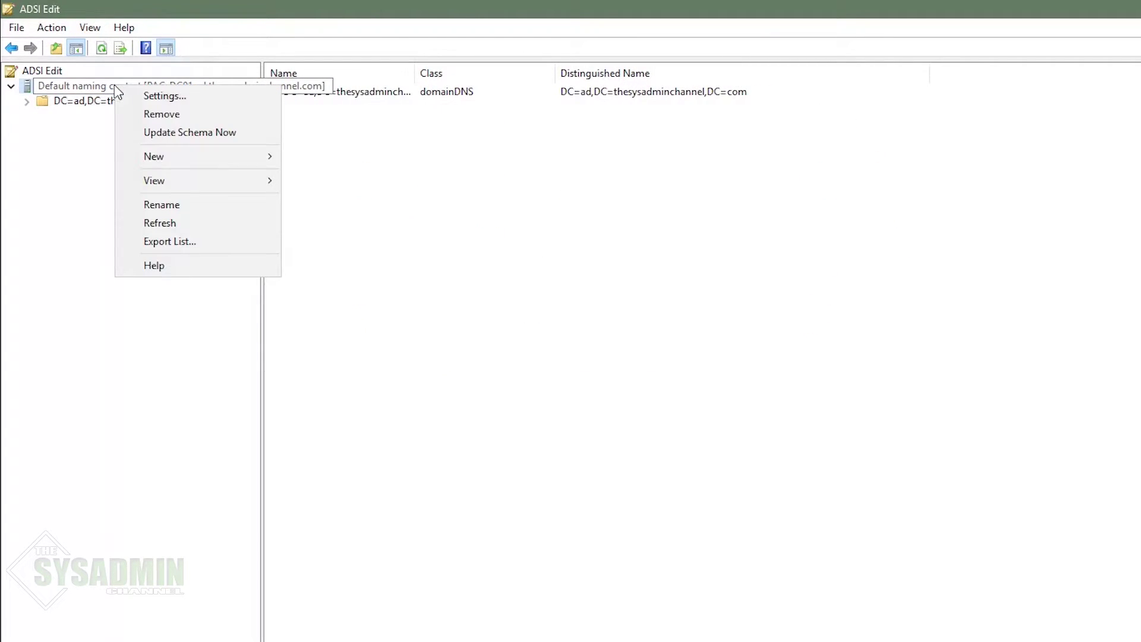
{"action": "left_click", "coordinate": [151, 94]}
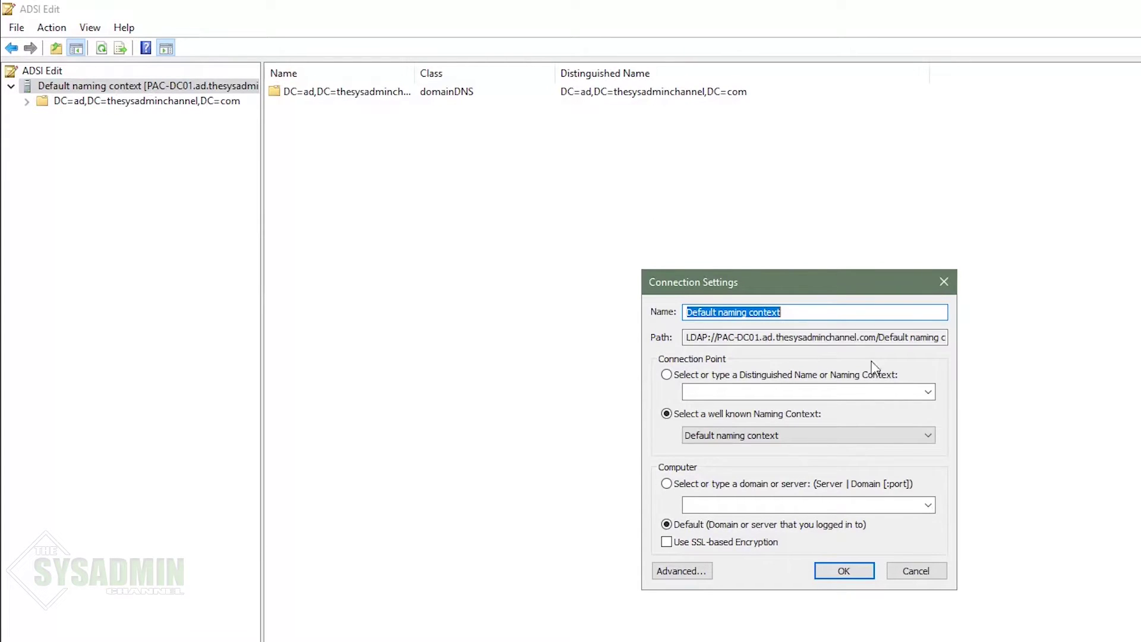
{"action": "left_click", "coordinate": [846, 571]}
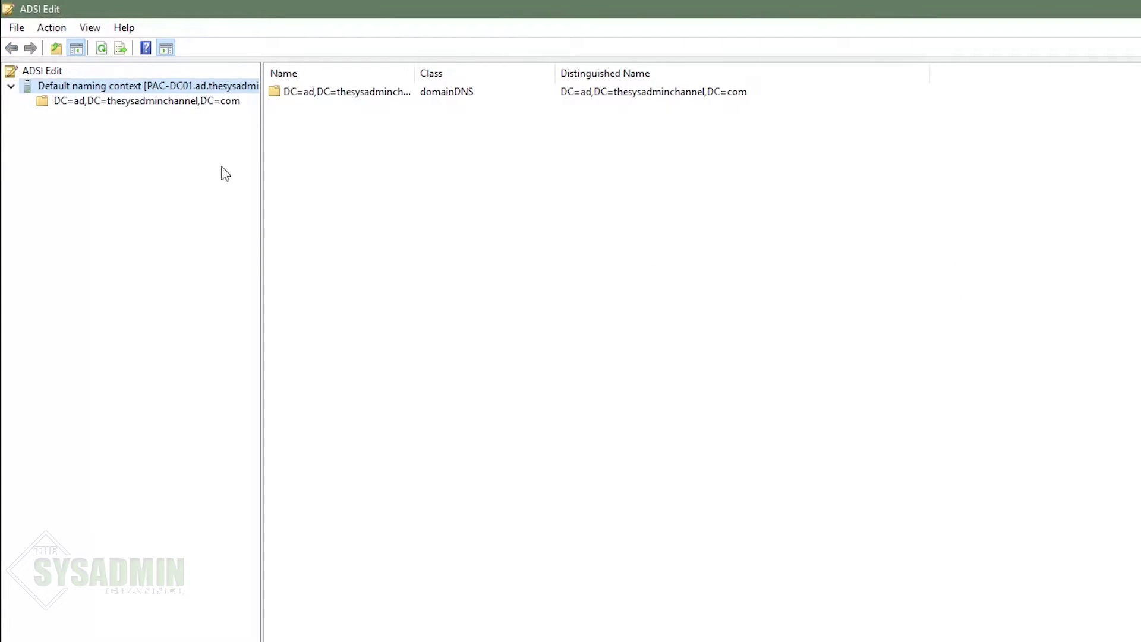
Step: Expand Domain Controllers › PAC-DC01 › DFSR-LocalSettings › Domain System Volume
{"action": "left_click", "coordinate": [158, 102]}
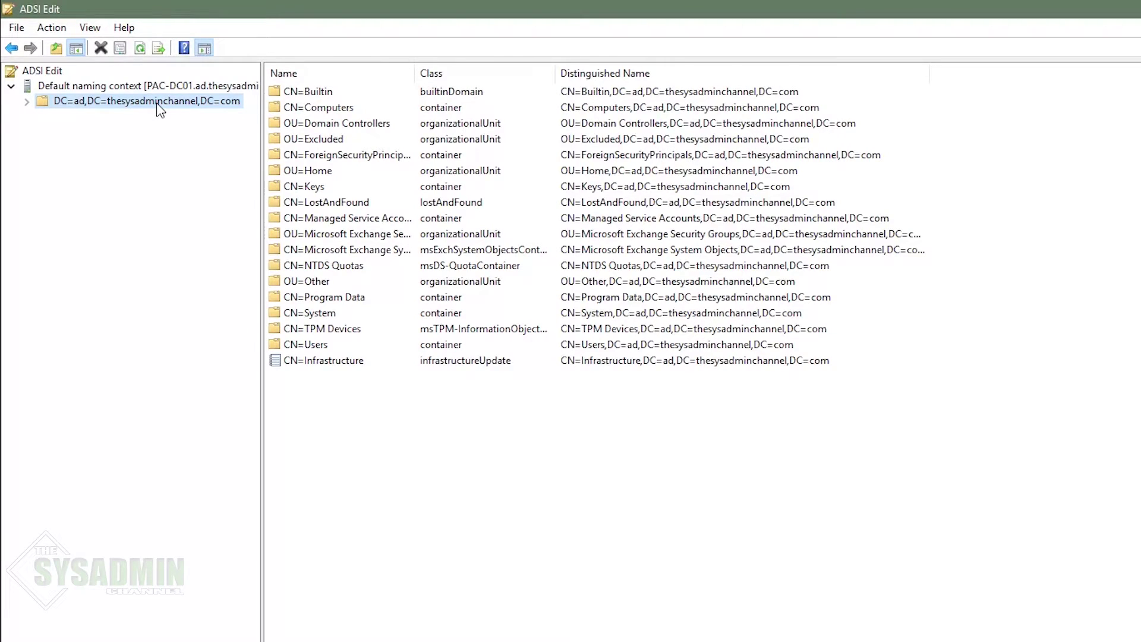
{"action": "left_click", "coordinate": [27, 103]}
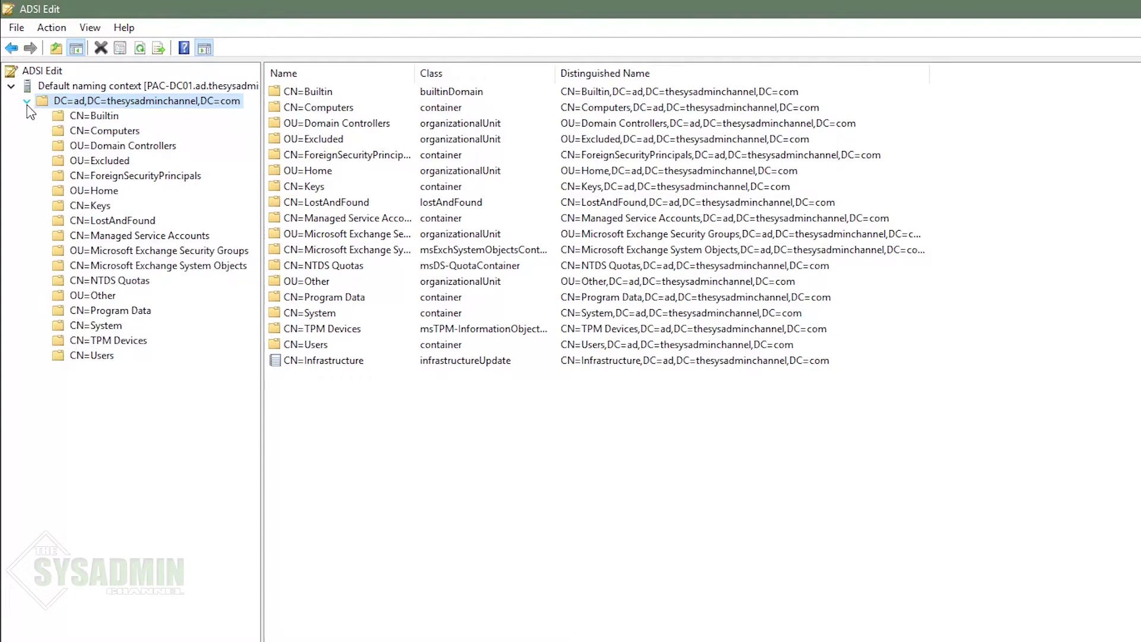
{"action": "double_click", "coordinate": [163, 150]}
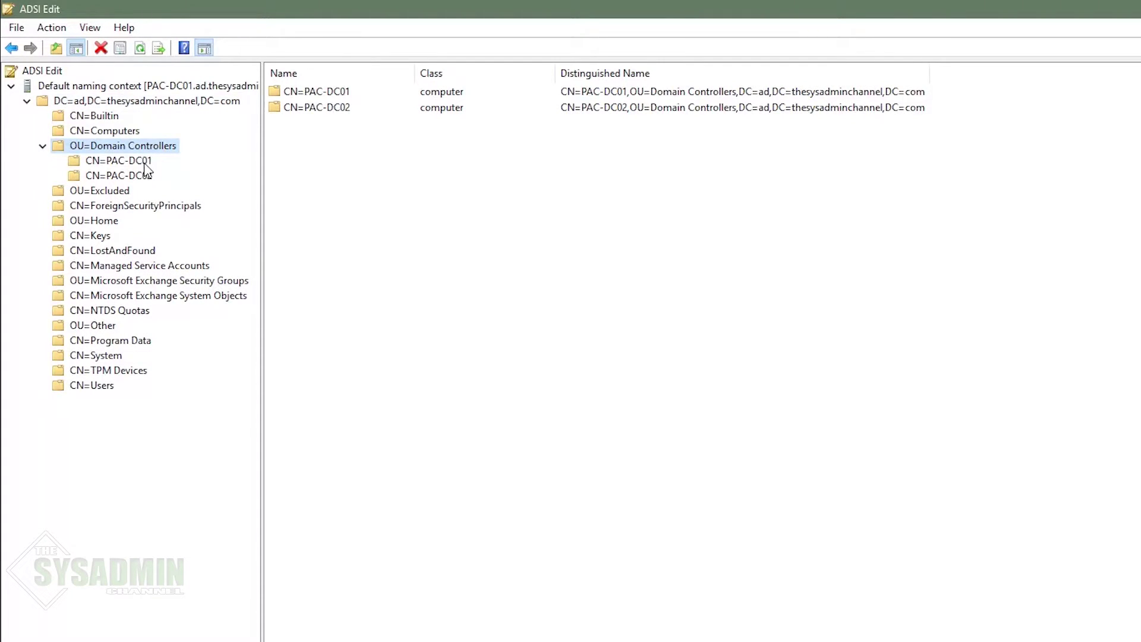
{"action": "left_click", "coordinate": [146, 170]}
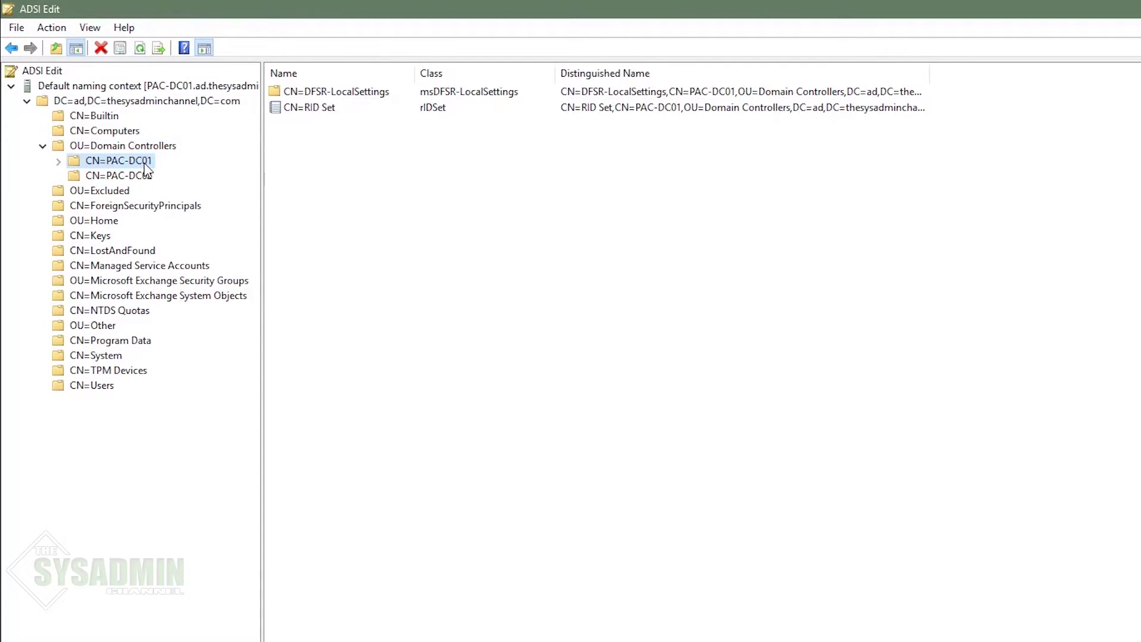
{"action": "double_click", "coordinate": [145, 166]}
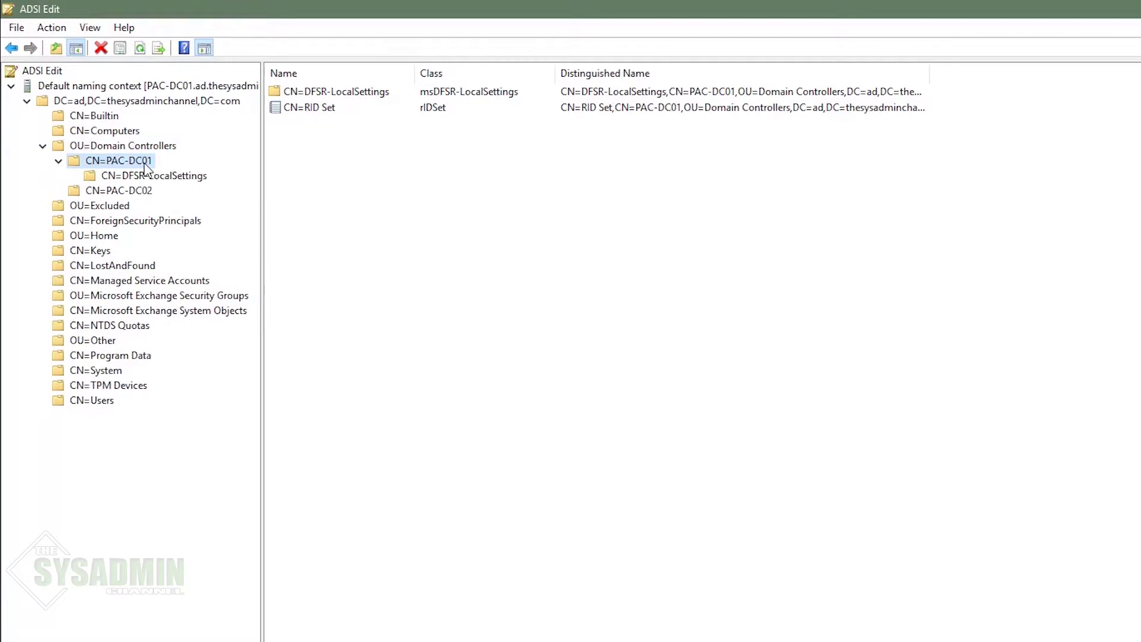
{"action": "double_click", "coordinate": [176, 181]}
{"action": "left_click", "coordinate": [201, 191]}
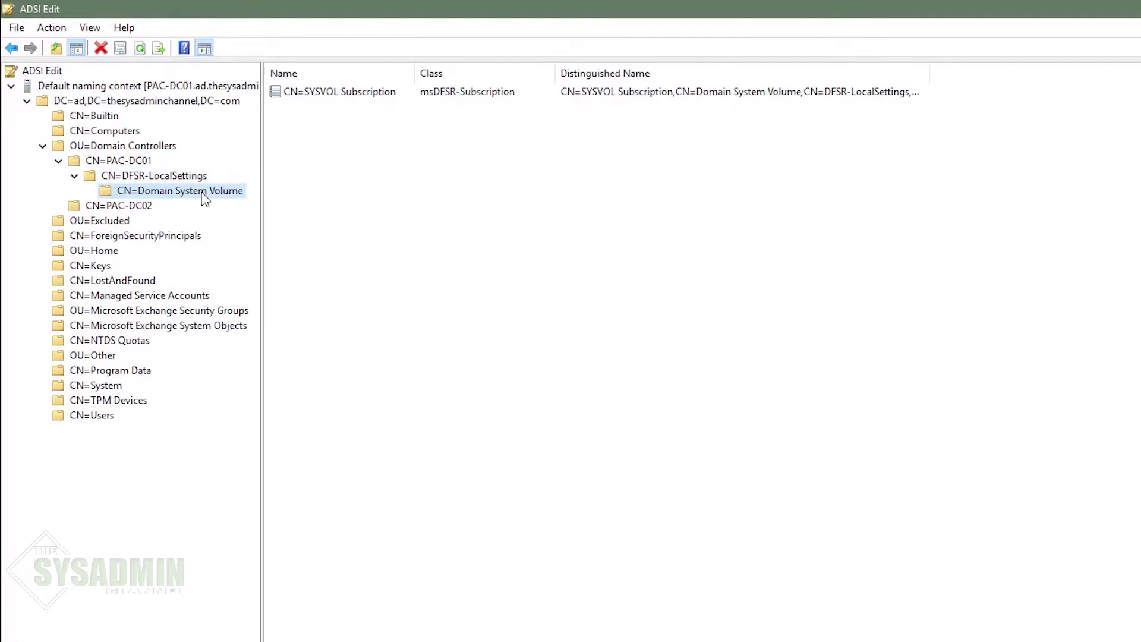
{"action": "left_click", "coordinate": [397, 205]}
Step: In PAC-DC01's SYSVOL Subscription properties, set msDFSR-Enabled to FALSE
{"action": "right_click", "coordinate": [380, 97]}
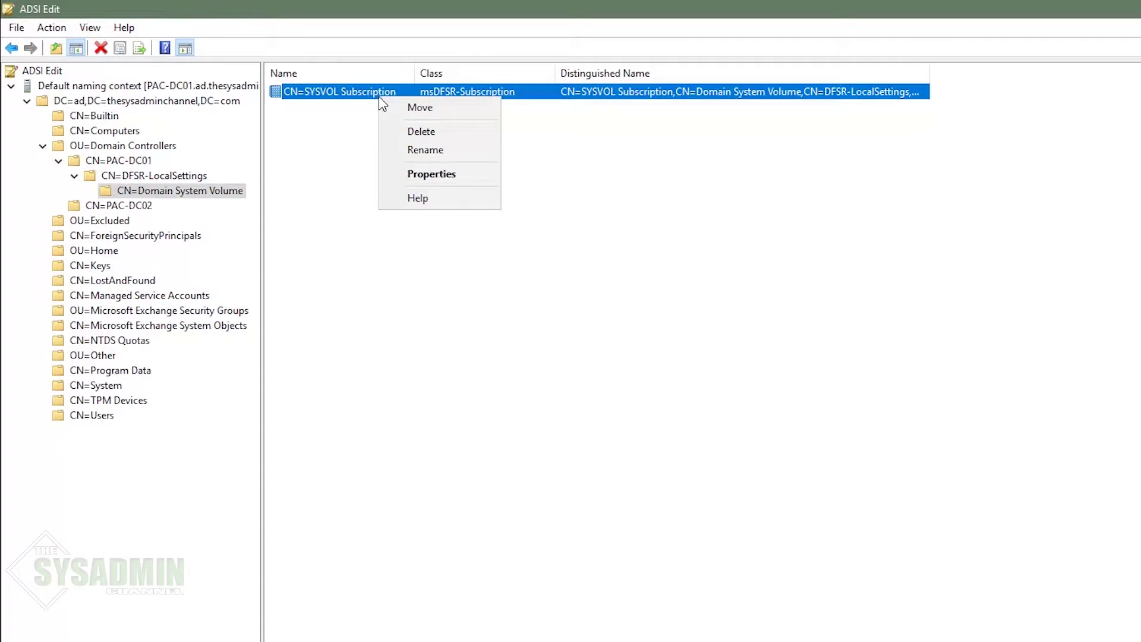
{"action": "left_click", "coordinate": [443, 183]}
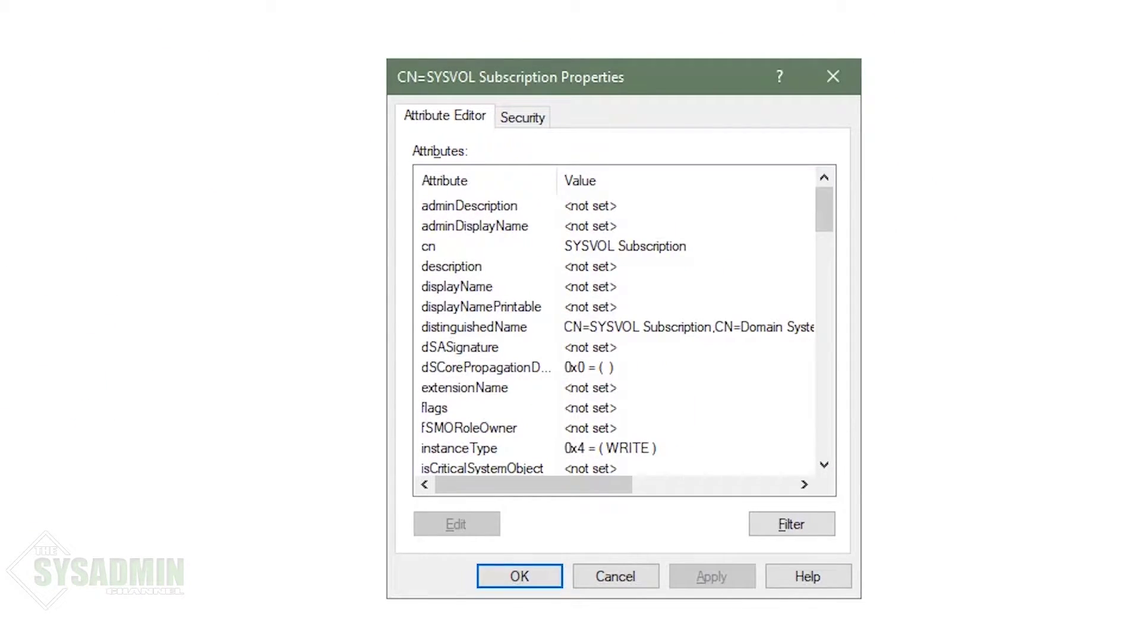
{"action": "scroll", "coordinate": [708, 287], "scroll_direction": "down", "scroll_amount": 2}
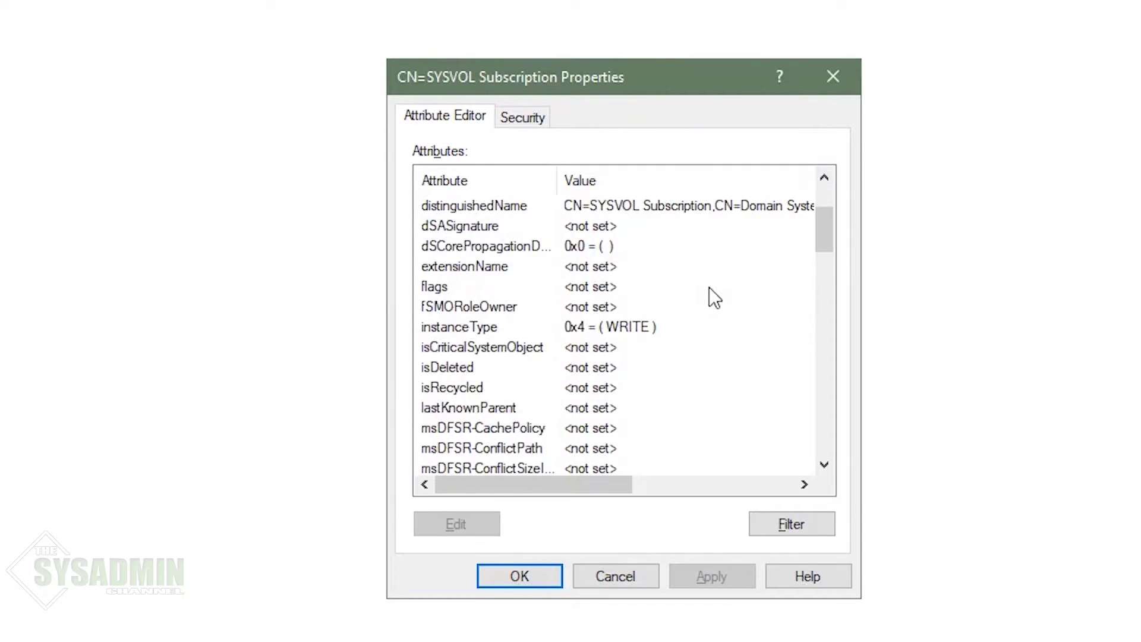
{"action": "scroll", "coordinate": [709, 288], "scroll_direction": "down", "scroll_amount": 3}
{"action": "scroll", "coordinate": [697, 270], "scroll_direction": "down", "scroll_amount": 1}
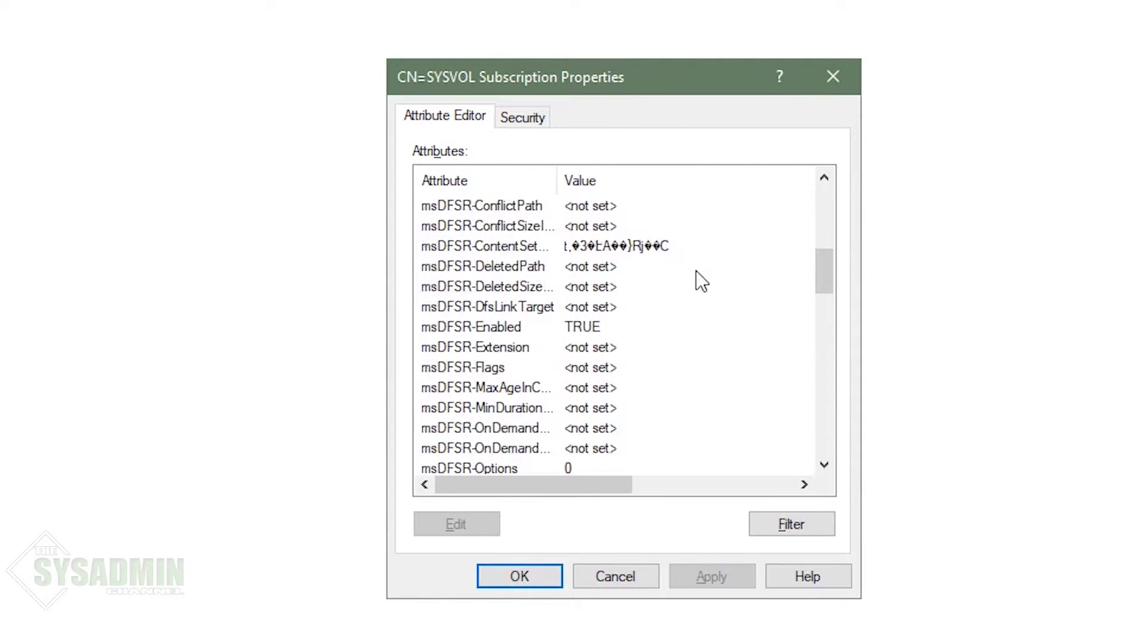
{"action": "scroll", "coordinate": [697, 271], "scroll_direction": "down", "scroll_amount": 1}
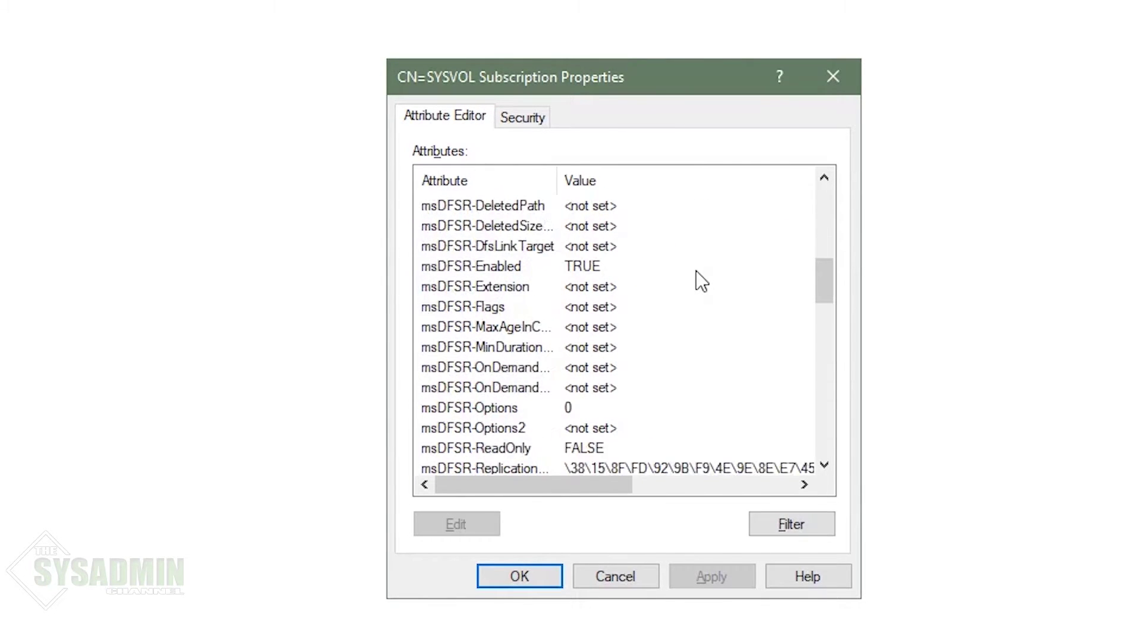
{"action": "double_click", "coordinate": [596, 266]}
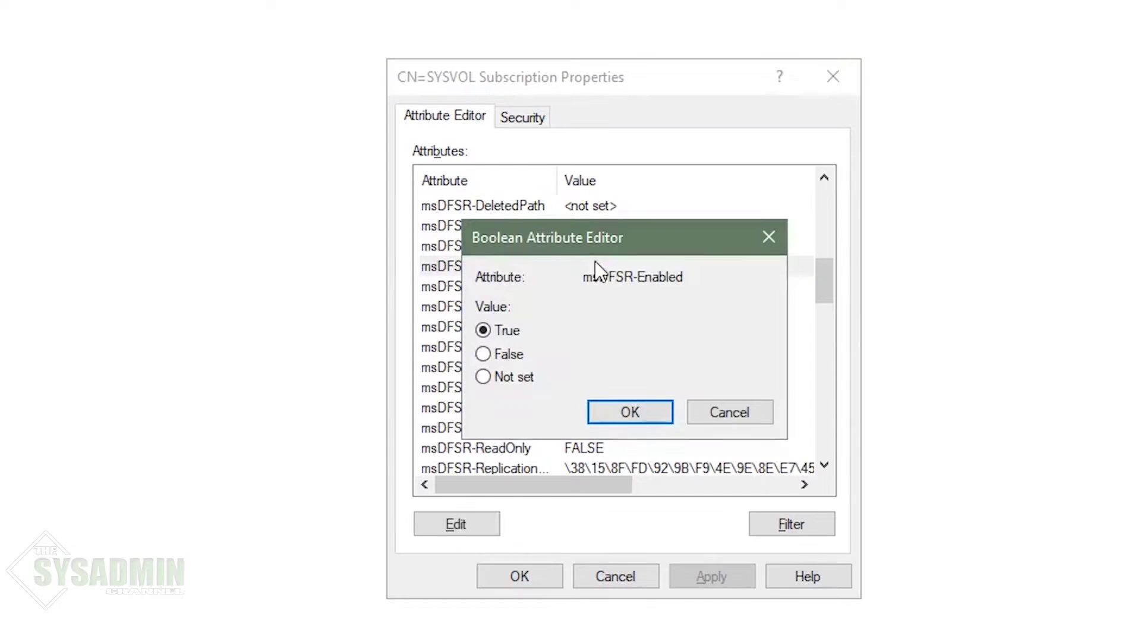
{"action": "left_click", "coordinate": [515, 354]}
{"action": "left_click", "coordinate": [625, 412]}
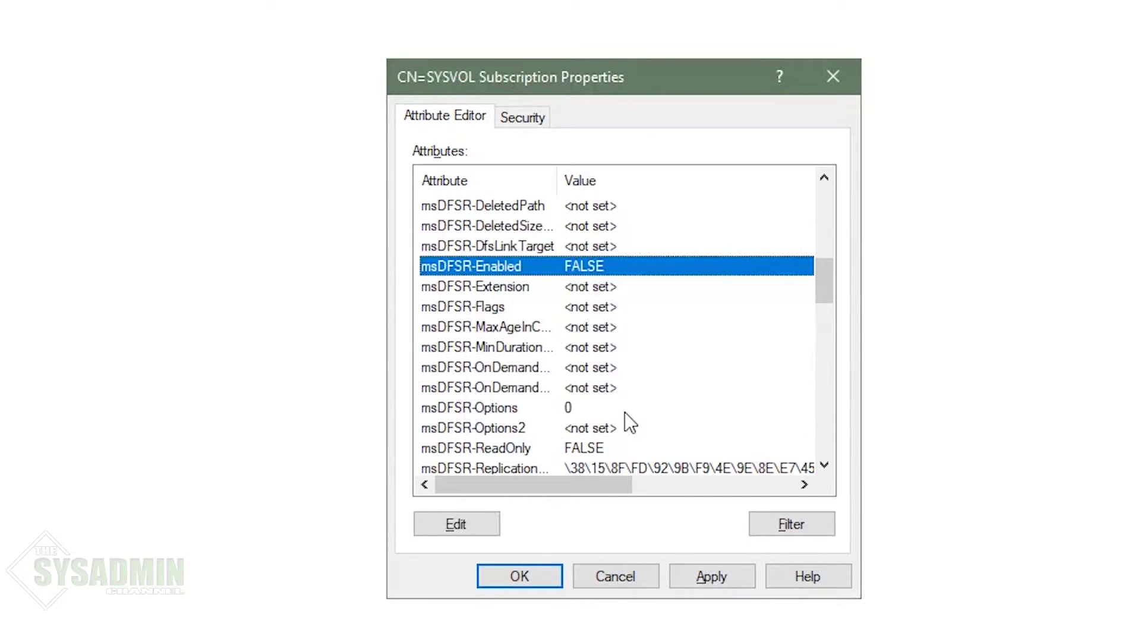
Step: Set msDFSR-Options to 1 and save the subscription properties
{"action": "left_click", "coordinate": [578, 412]}
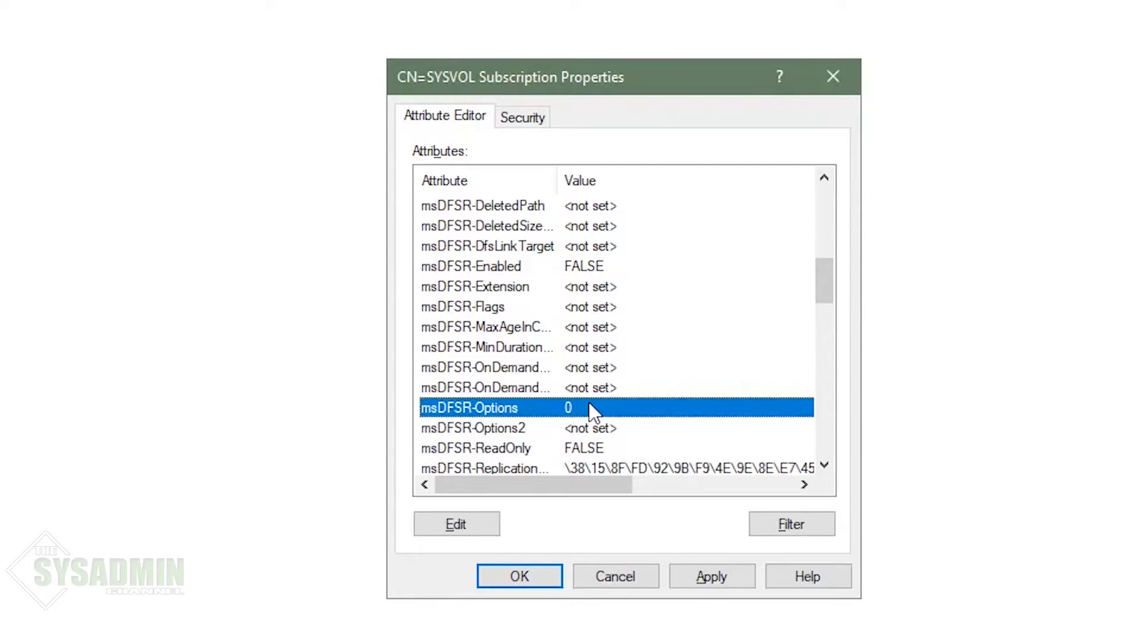
{"action": "double_click", "coordinate": [586, 410]}
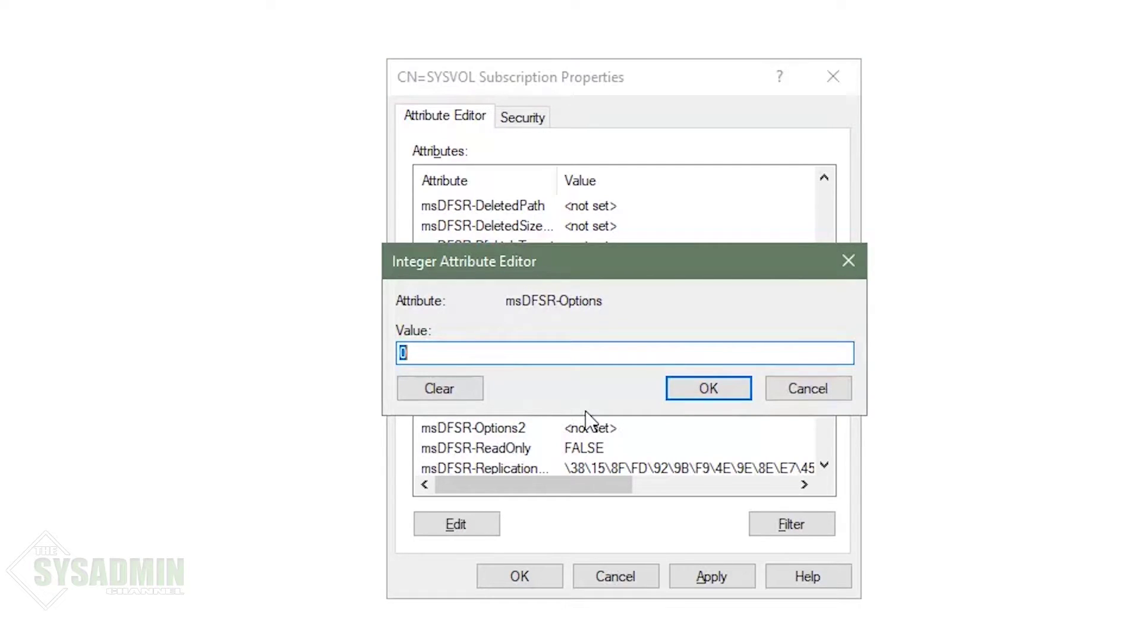
{"action": "type", "text": "1"}
{"action": "left_click", "coordinate": [719, 386]}
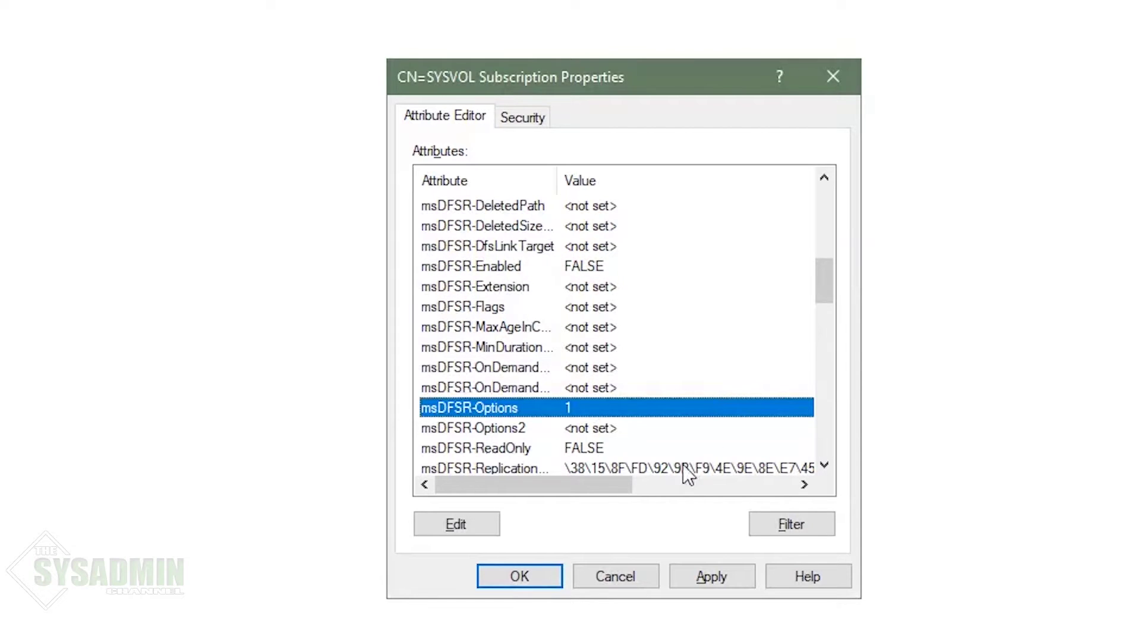
{"action": "left_click", "coordinate": [544, 573]}
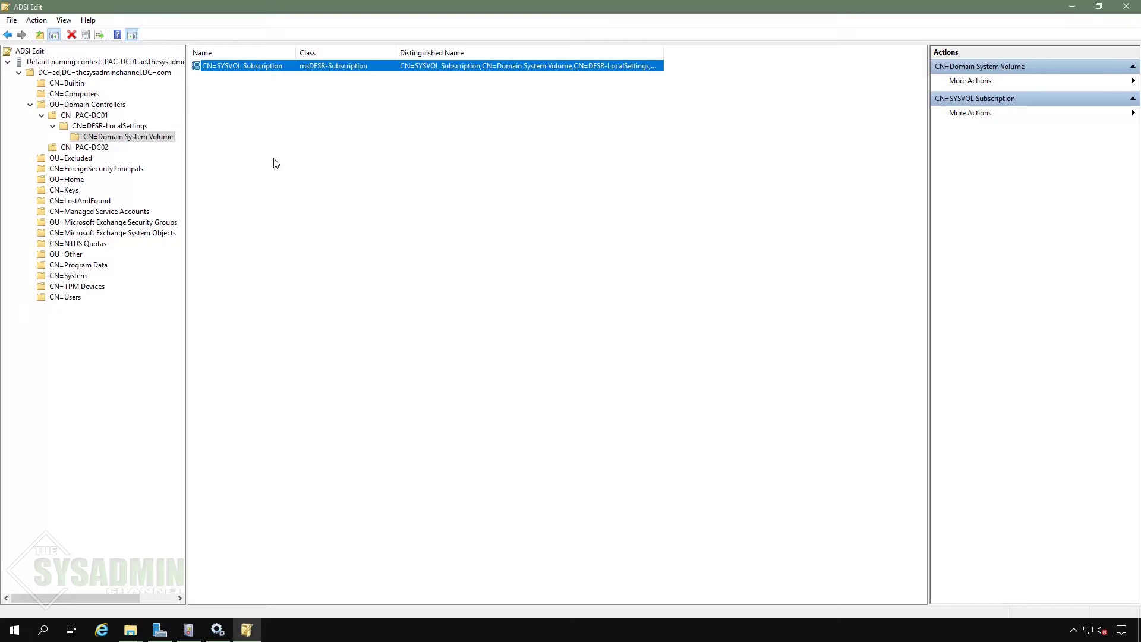
Step: Open the properties of PAC-DC02's SYSVOL Subscription under DFSR-LocalSettings › Domain System Volume
{"action": "double_click", "coordinate": [106, 150]}
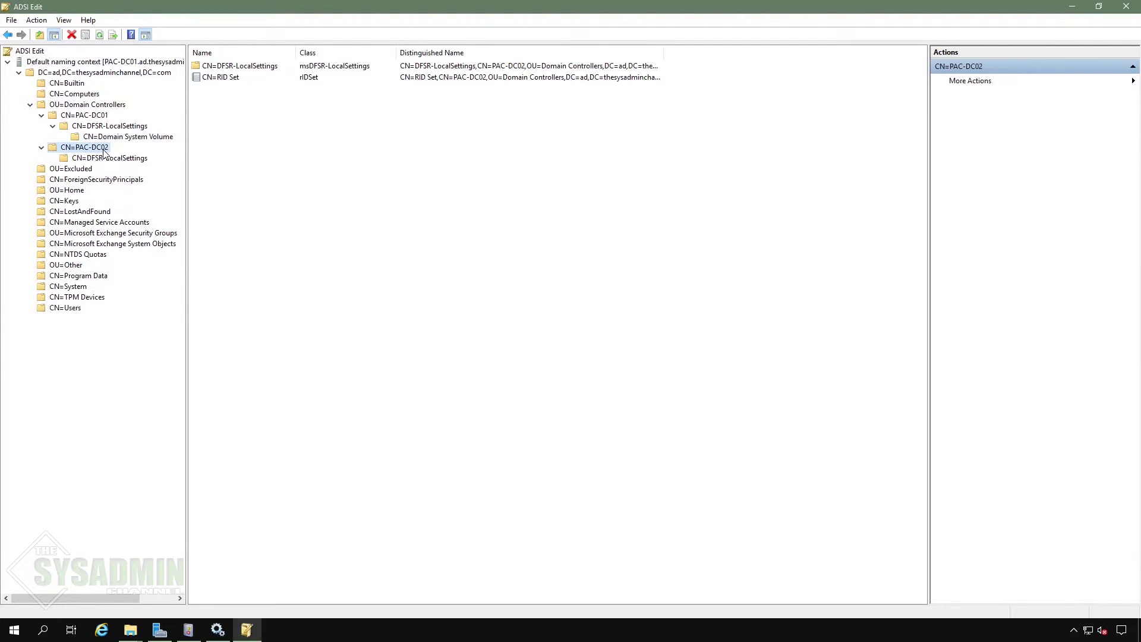
{"action": "double_click", "coordinate": [115, 159]}
{"action": "left_click", "coordinate": [145, 170]}
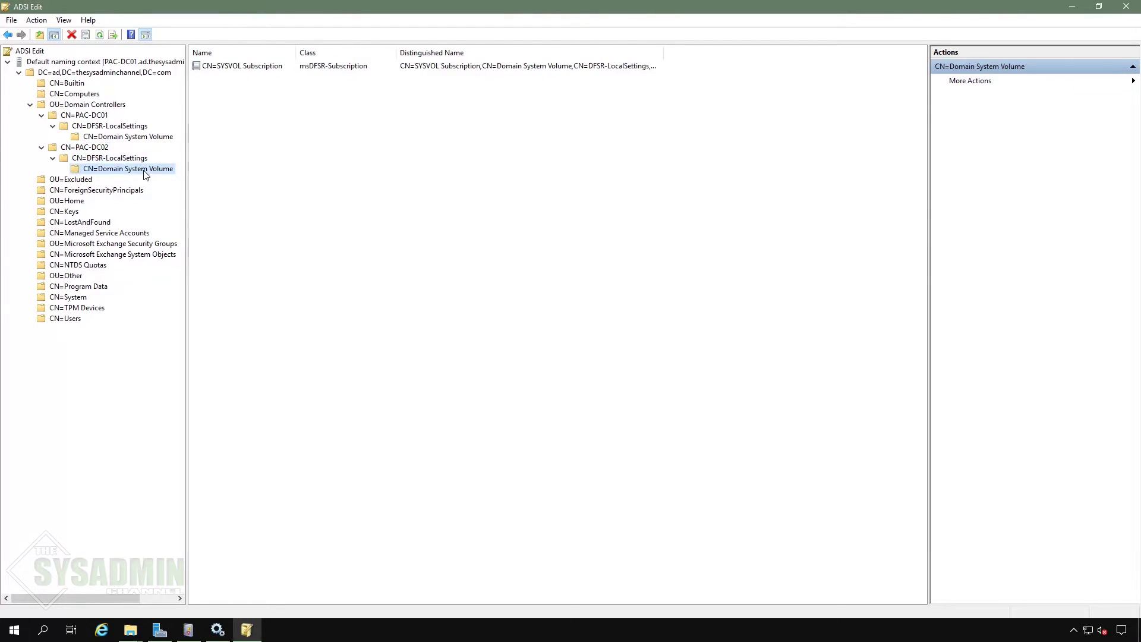
{"action": "double_click", "coordinate": [275, 67]}
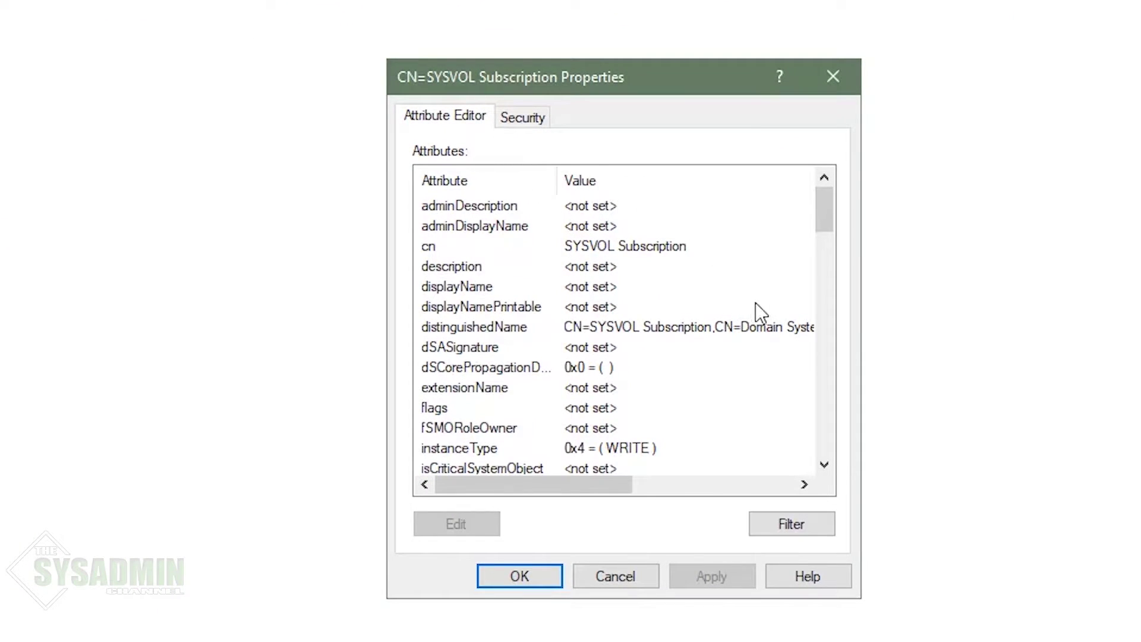
Step: Set msDFSR-Enabled to FALSE, apply the change and close the properties
{"action": "scroll", "coordinate": [757, 304], "scroll_direction": "down", "scroll_amount": 5}
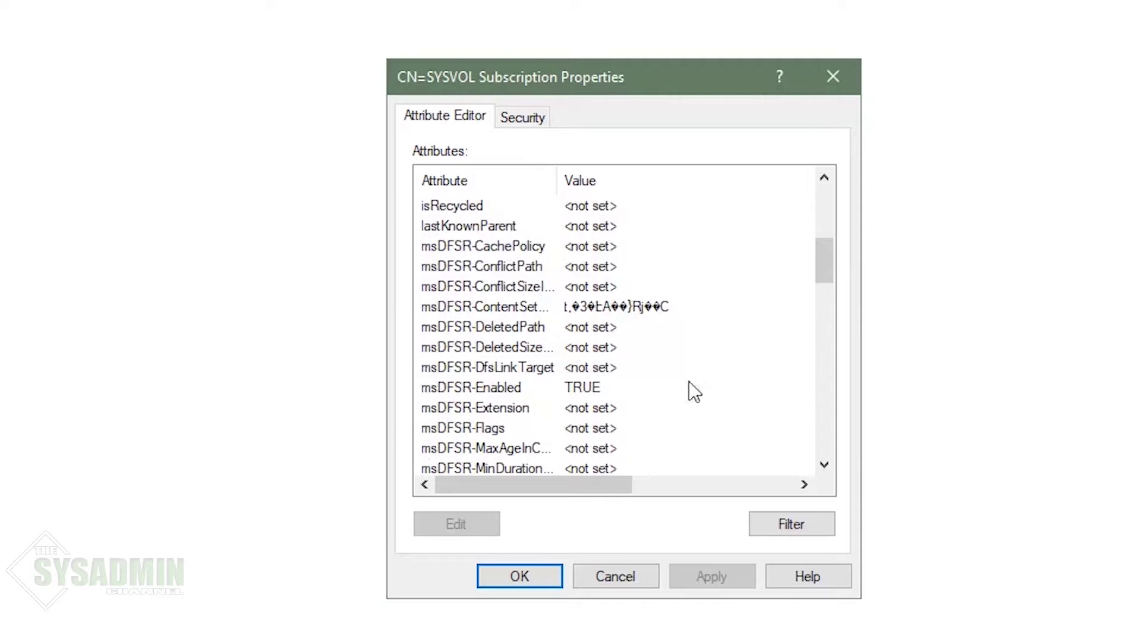
{"action": "double_click", "coordinate": [606, 387]}
{"action": "left_click", "coordinate": [508, 355]}
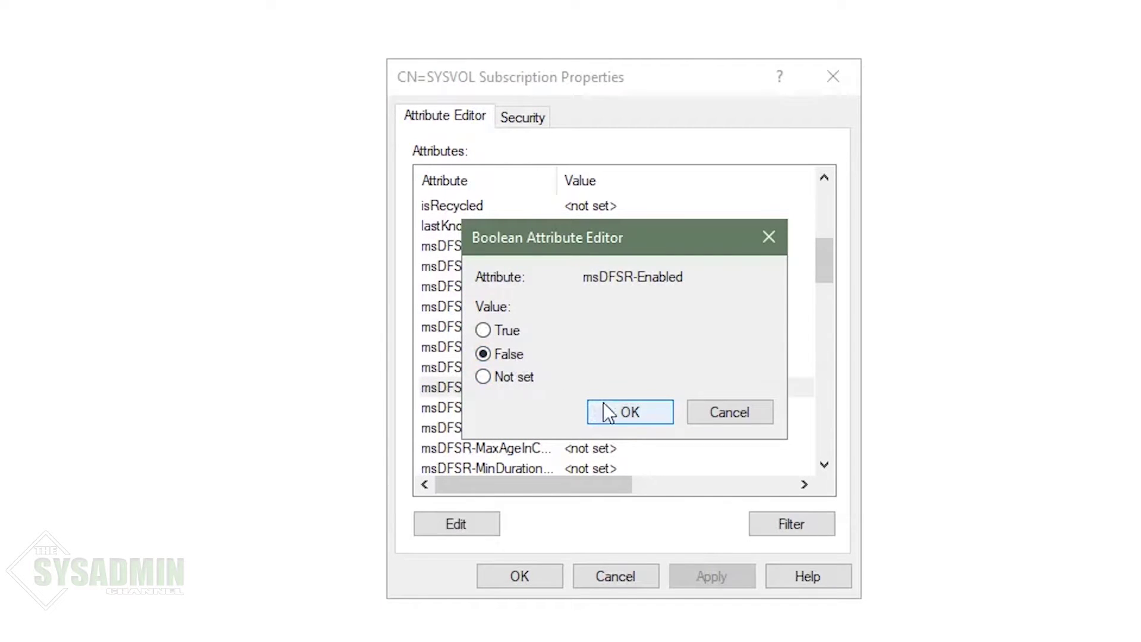
{"action": "left_click", "coordinate": [604, 404]}
{"action": "left_click", "coordinate": [723, 579]}
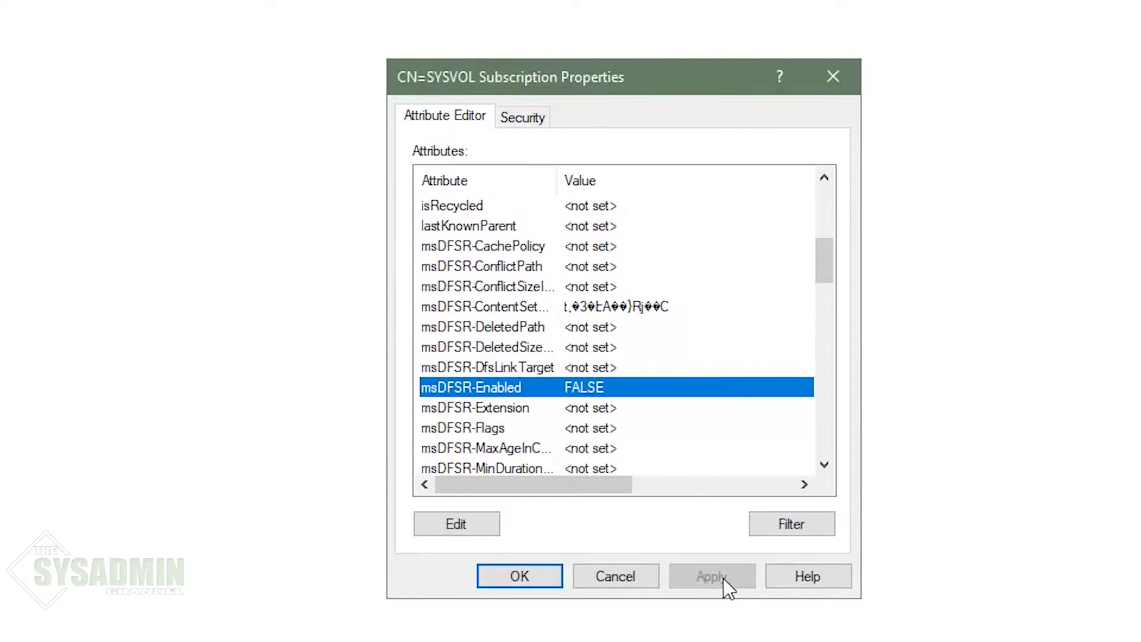
{"action": "left_click", "coordinate": [539, 575]}
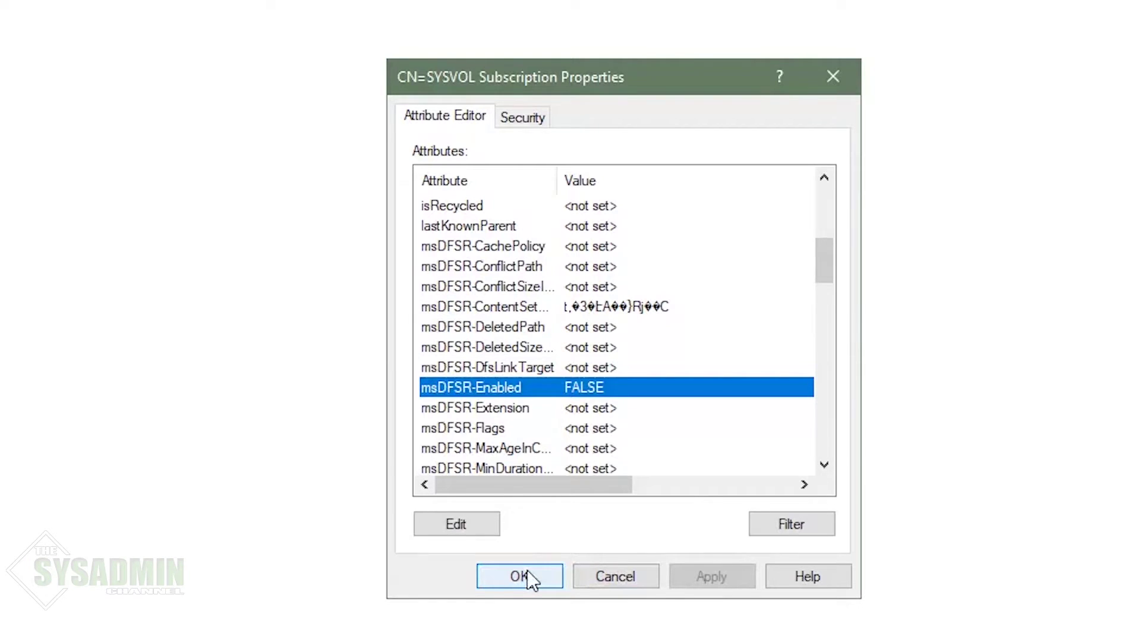
{"action": "left_click", "coordinate": [520, 576]}
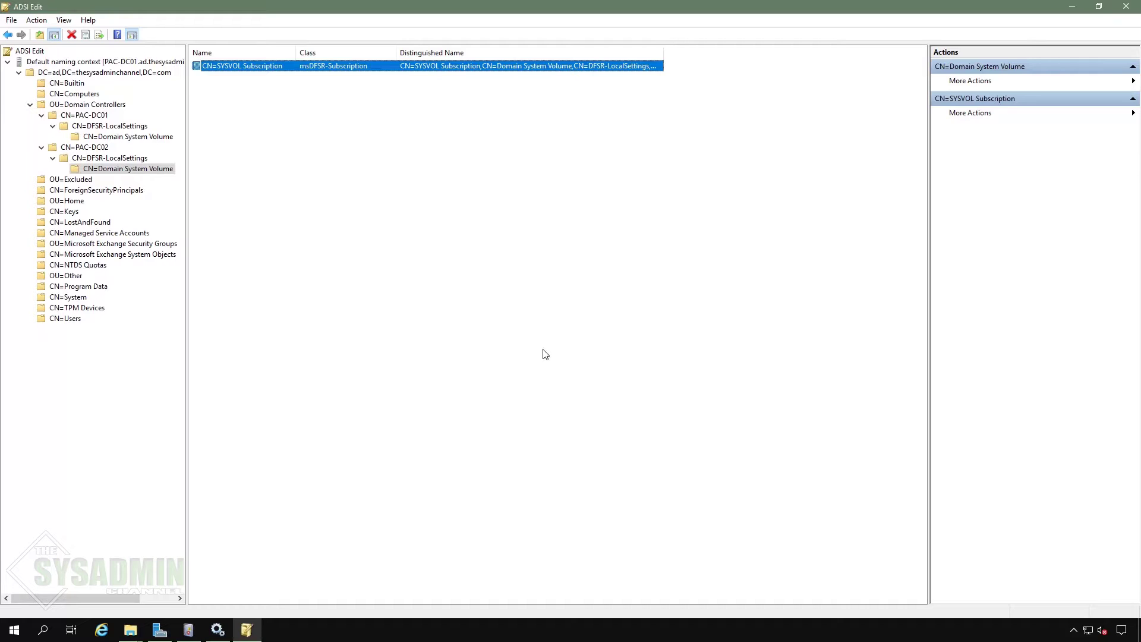
Step: Open an elevated Windows PowerShell and run repadmin /syncall PAC-DC01 /APed
{"action": "right_click", "coordinate": [16, 633]}
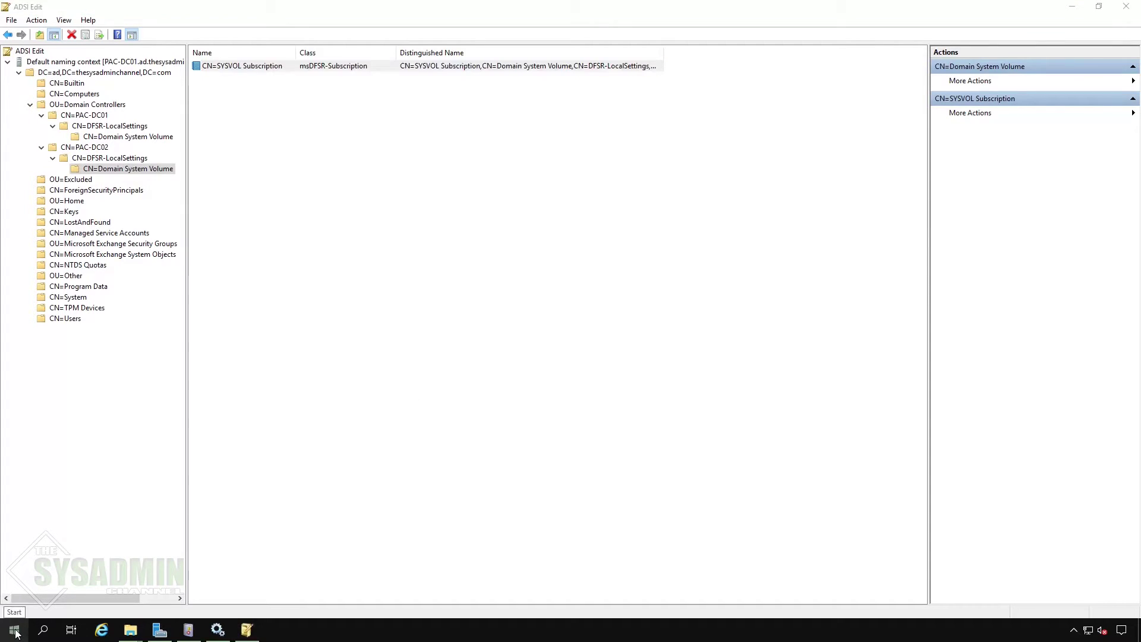
{"action": "left_click", "coordinate": [98, 475]}
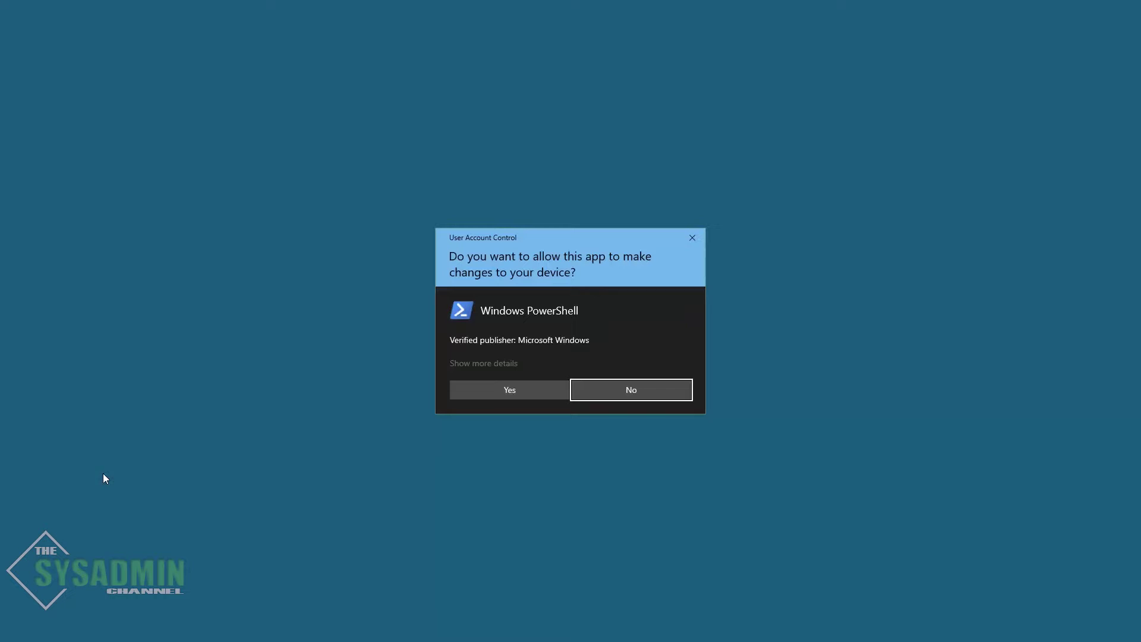
{"action": "left_click", "coordinate": [519, 400]}
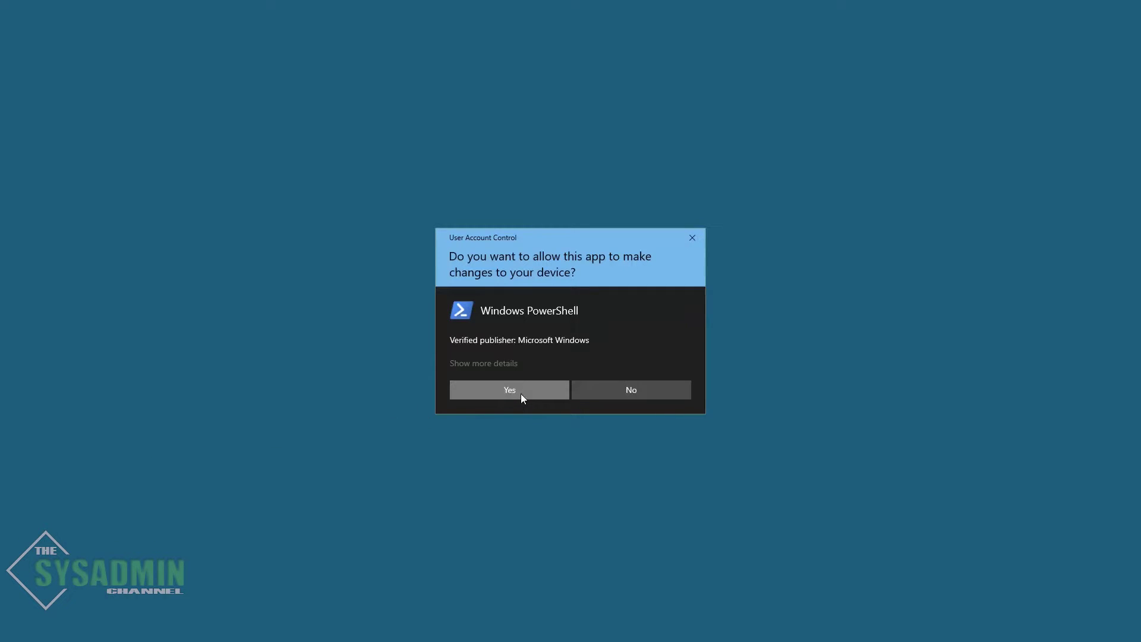
{"action": "left_click", "coordinate": [521, 394]}
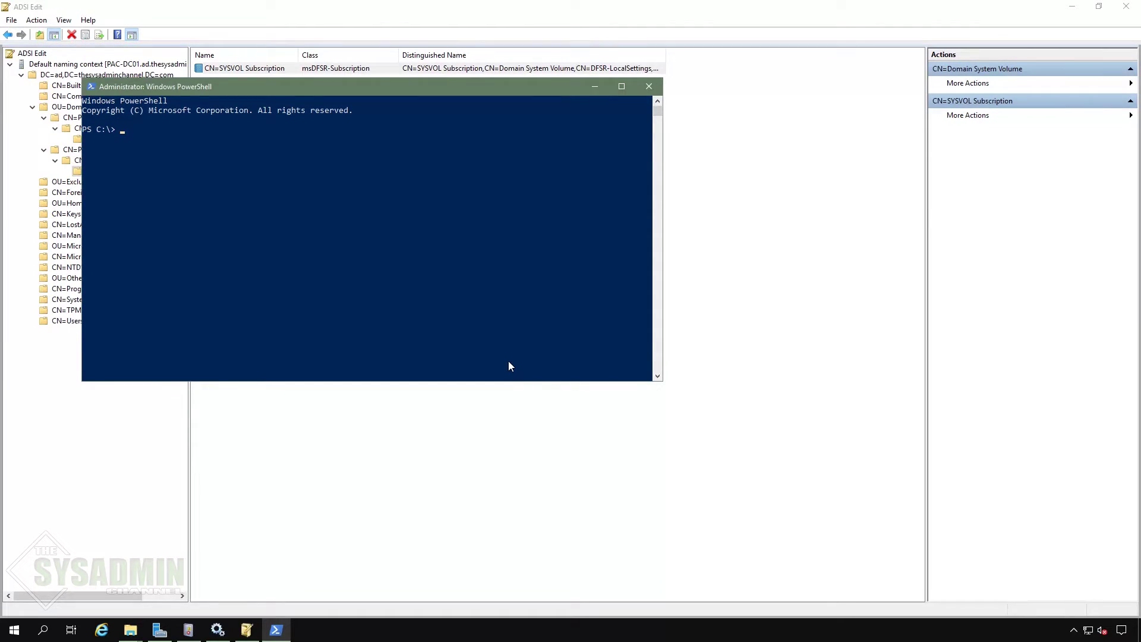
{"action": "type", "text": "repadmin /syn"}
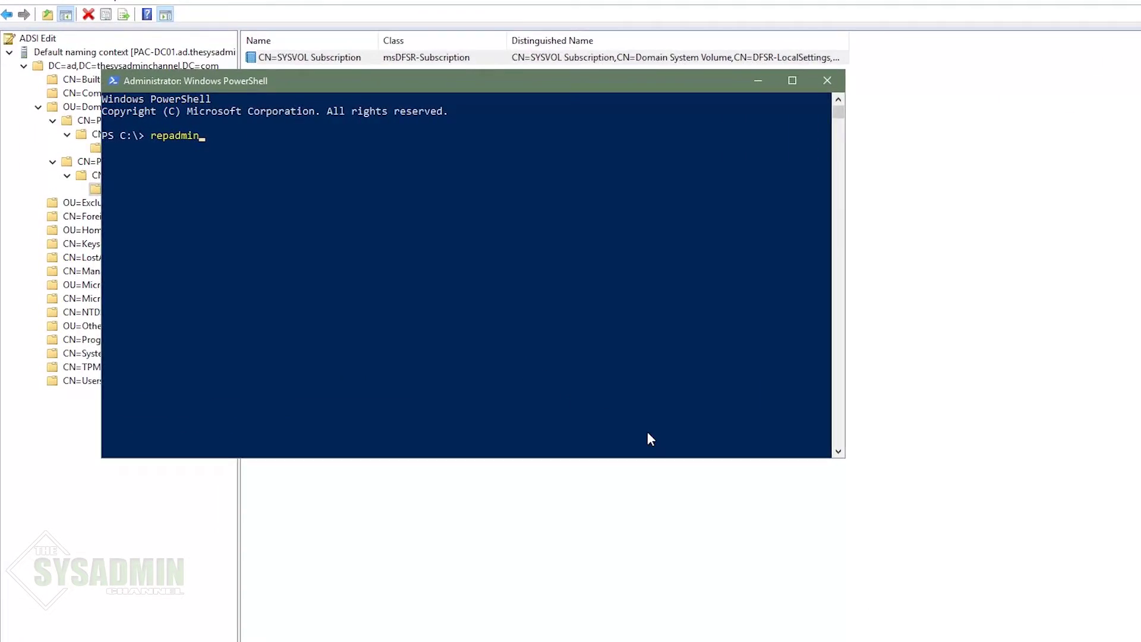
{"action": "type", "text": "call"}
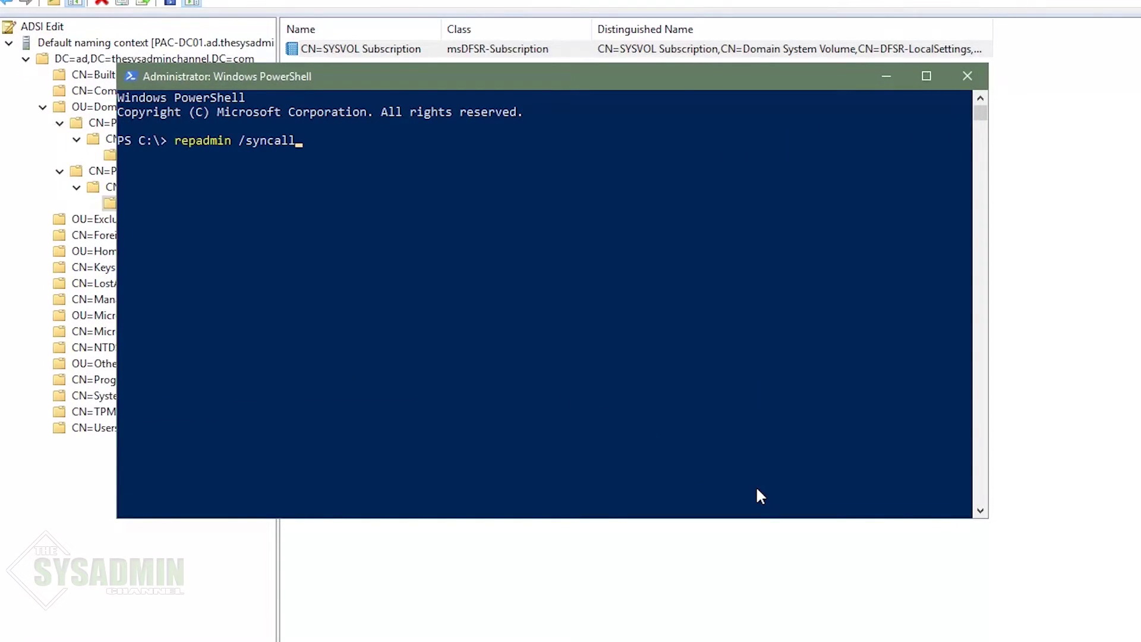
{"action": "type", "text": " PAC-DC01 /A"}
{"action": "type", "text": "Ped"}
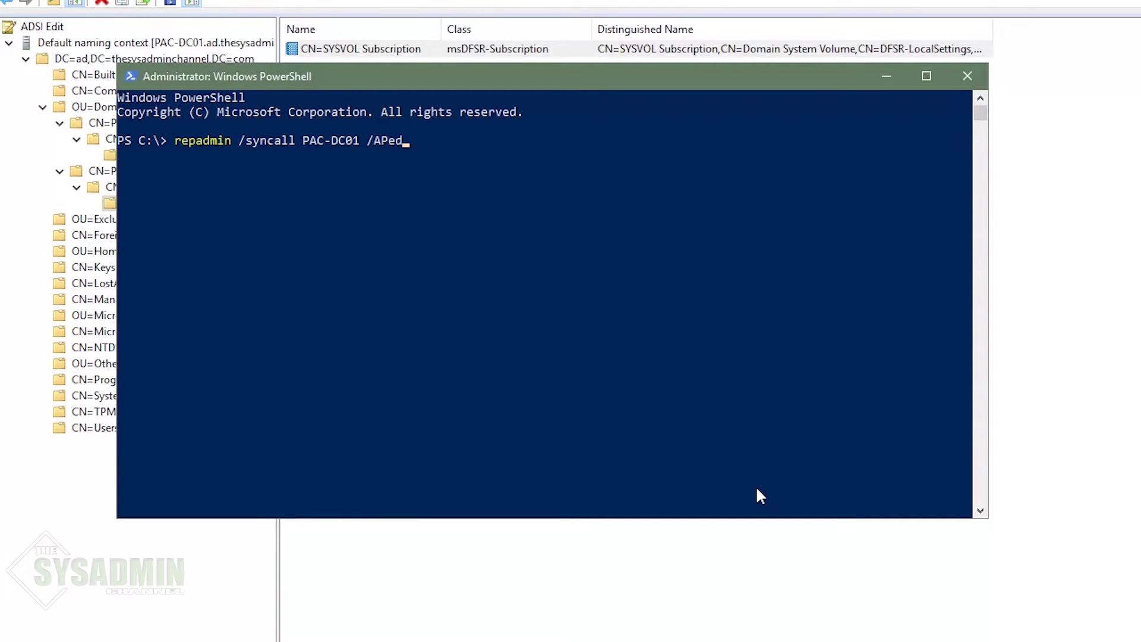
{"action": "key", "text": "Return"}
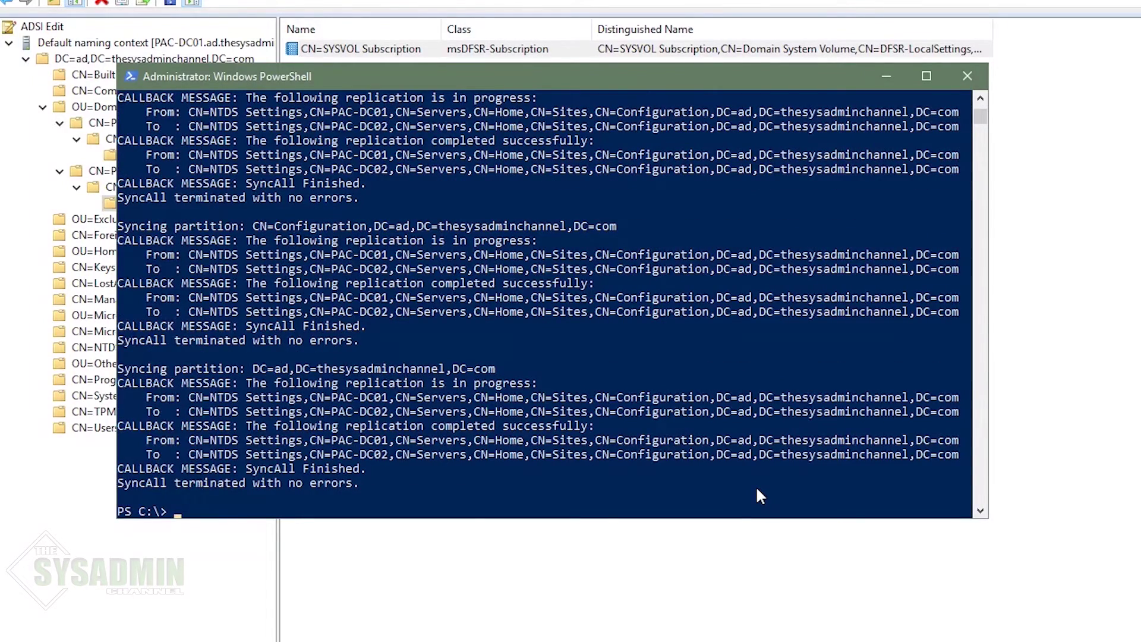
Step: Check that every partition's sync from PAC-DC01 finished without errors
{"action": "scroll", "coordinate": [758, 491], "scroll_direction": "up", "scroll_amount": 10}
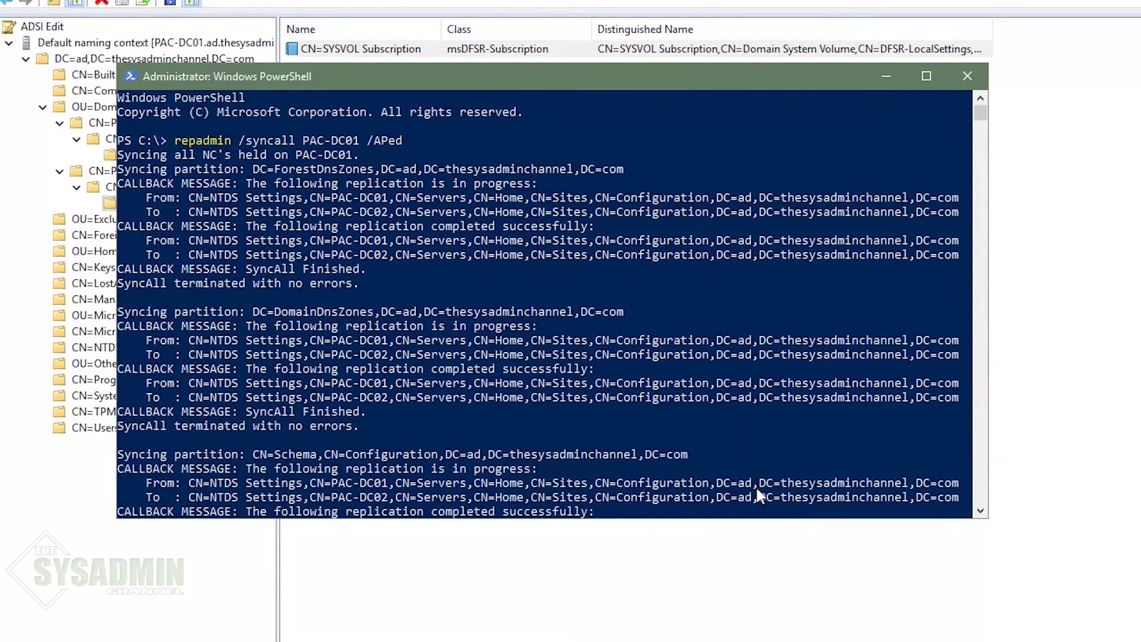
{"action": "left_click_drag", "start_coordinate": [158, 284], "coordinate": [358, 283]}
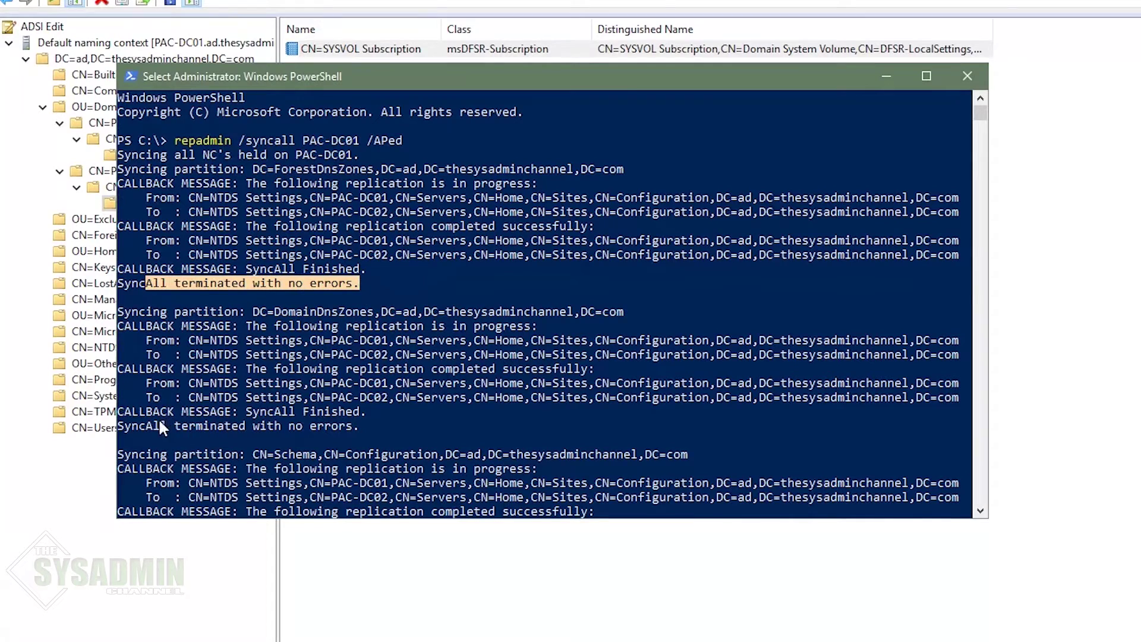
{"action": "left_click_drag", "start_coordinate": [159, 423], "coordinate": [359, 425]}
{"action": "scroll", "coordinate": [469, 323], "scroll_direction": "down", "scroll_amount": 10}
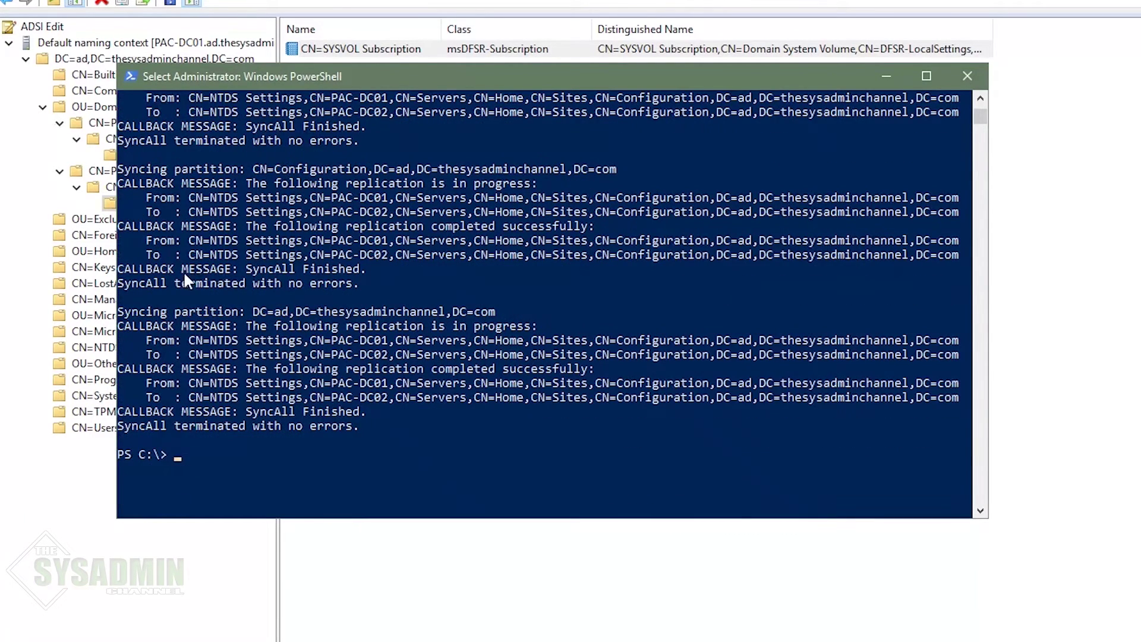
{"action": "left_click_drag", "start_coordinate": [184, 271], "coordinate": [365, 298]}
{"action": "left_click_drag", "start_coordinate": [201, 425], "coordinate": [392, 433]}
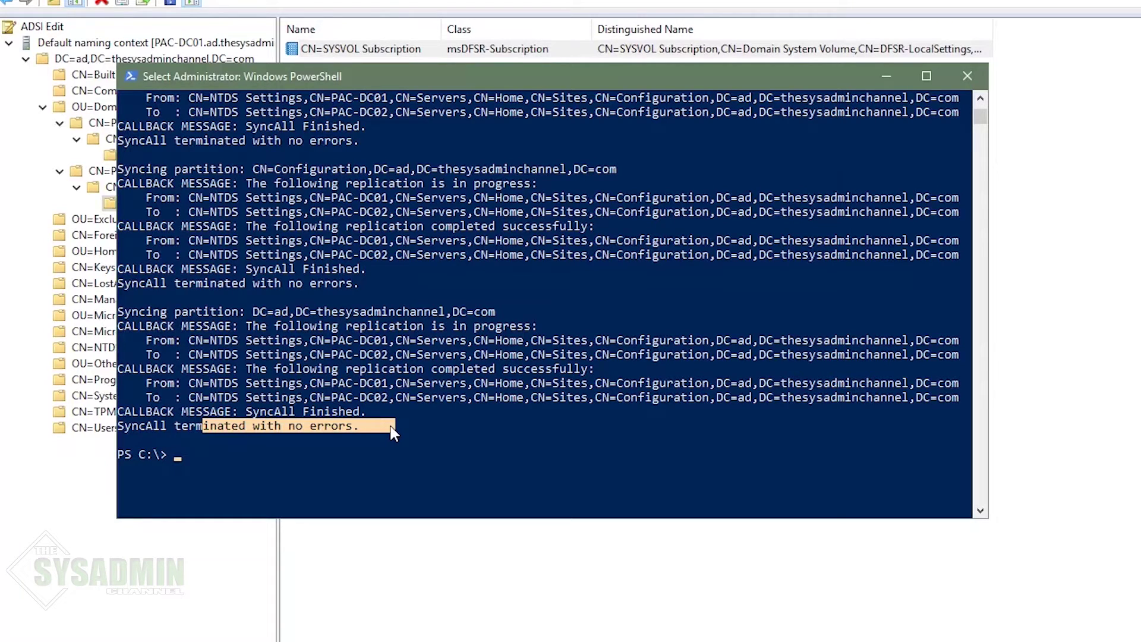
{"action": "right_click", "coordinate": [391, 425]}
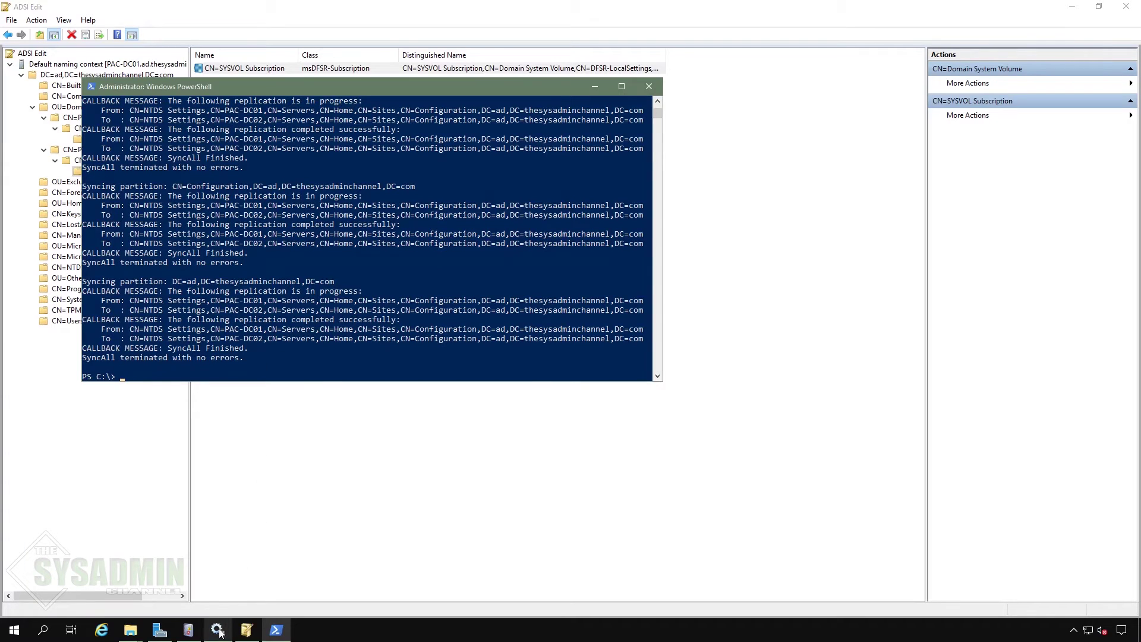
Step: Start the DFS Replication service in Services, then minimize the Services window
{"action": "left_click", "coordinate": [218, 630]}
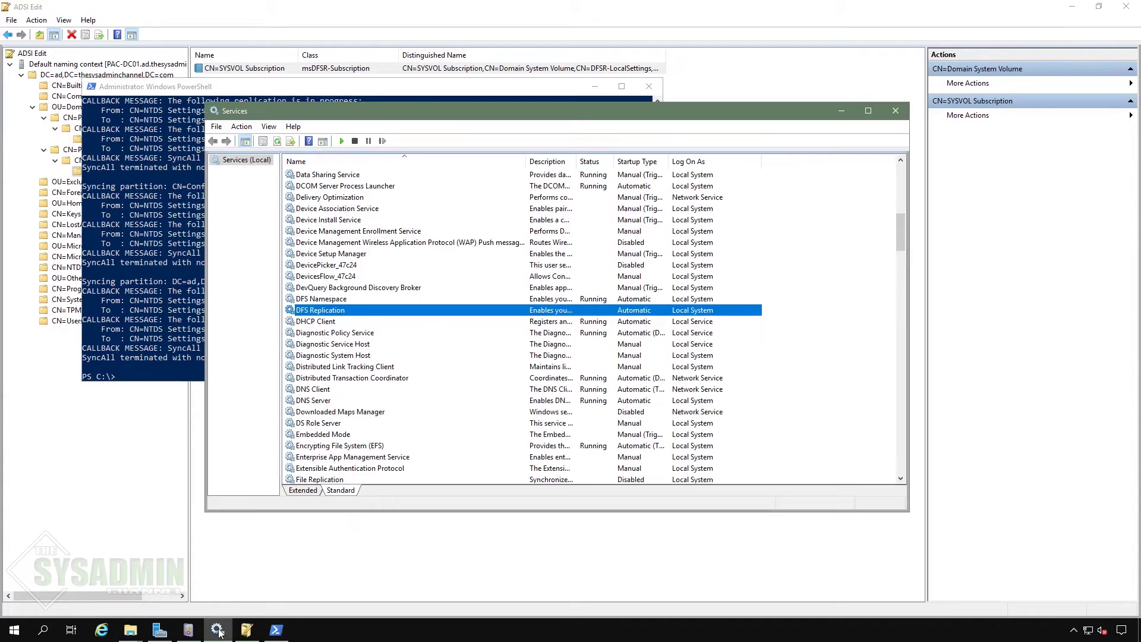
{"action": "right_click", "coordinate": [335, 311]}
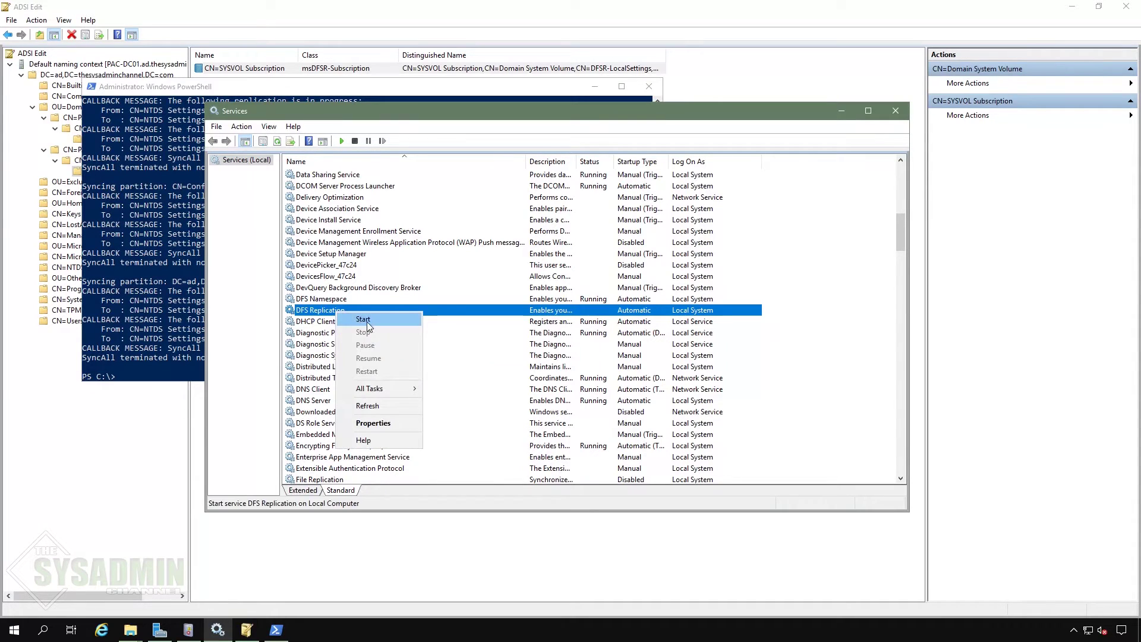
{"action": "left_click", "coordinate": [367, 320]}
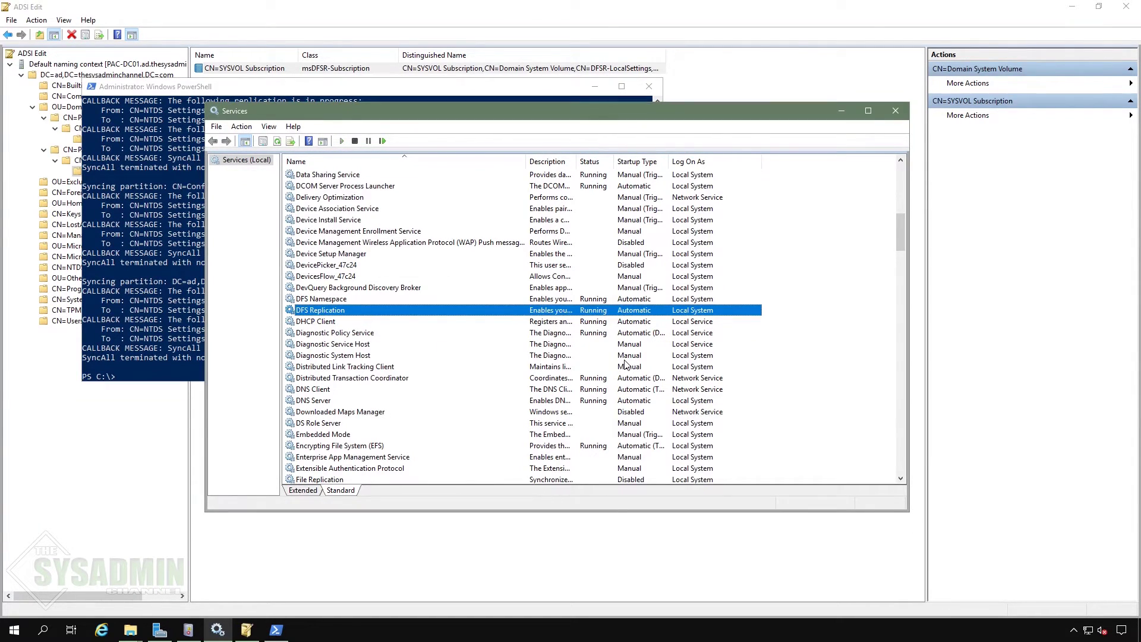
{"action": "left_click", "coordinate": [838, 112]}
Step: Open the properties of PAC-DC01's SYSVOL Subscription under Domain System Volume in ADSI Edit
{"action": "left_click", "coordinate": [595, 87]}
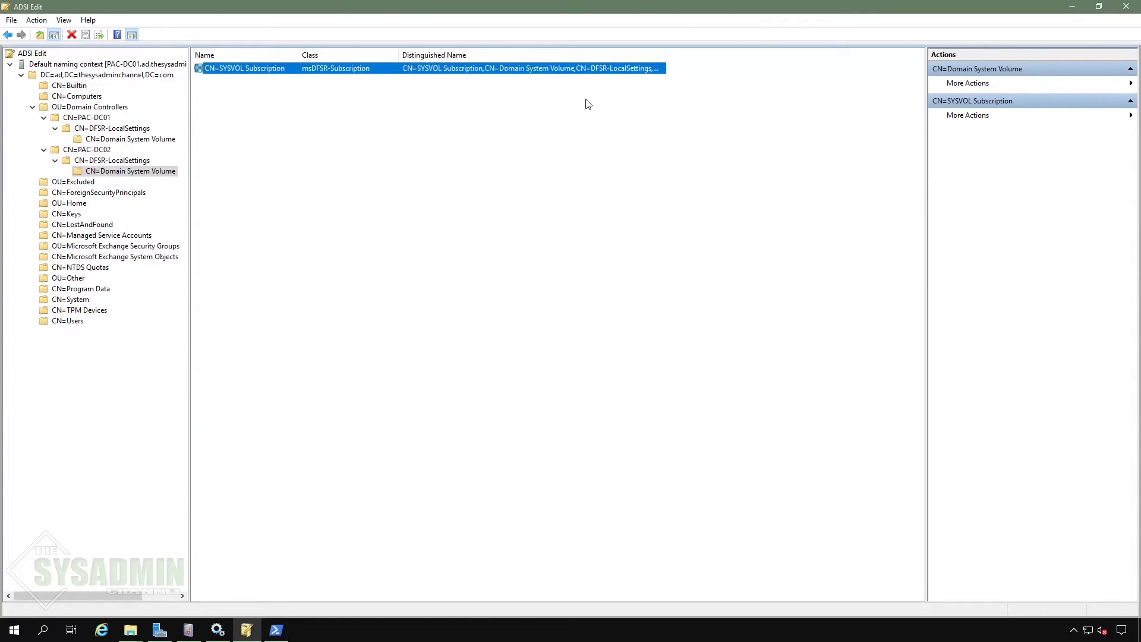
{"action": "left_click", "coordinate": [614, 212]}
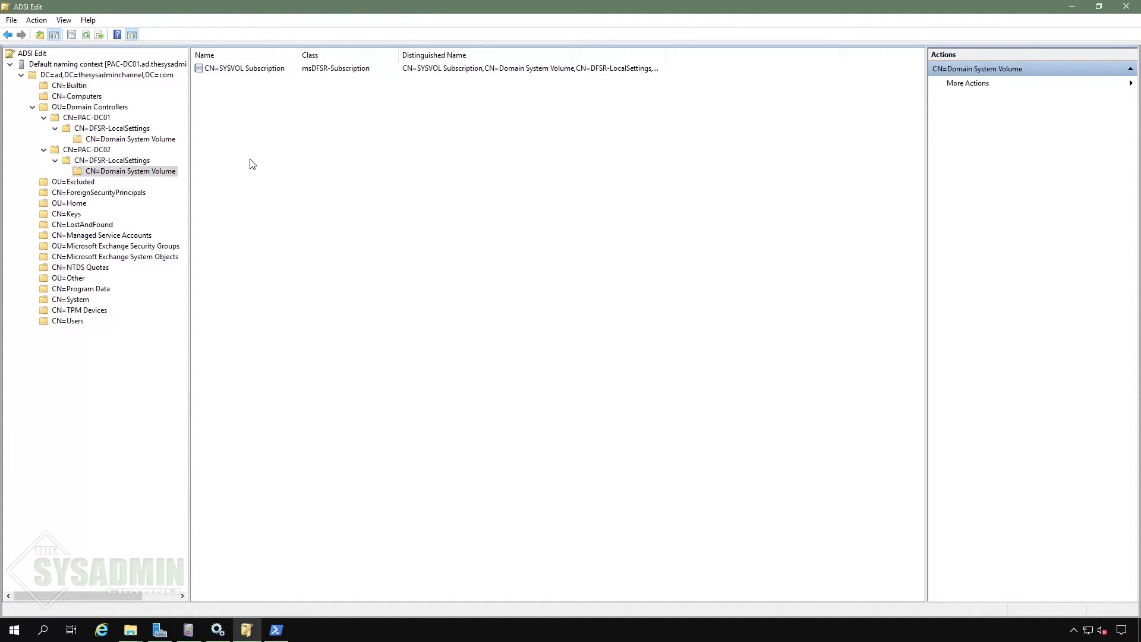
{"action": "left_click", "coordinate": [164, 140]}
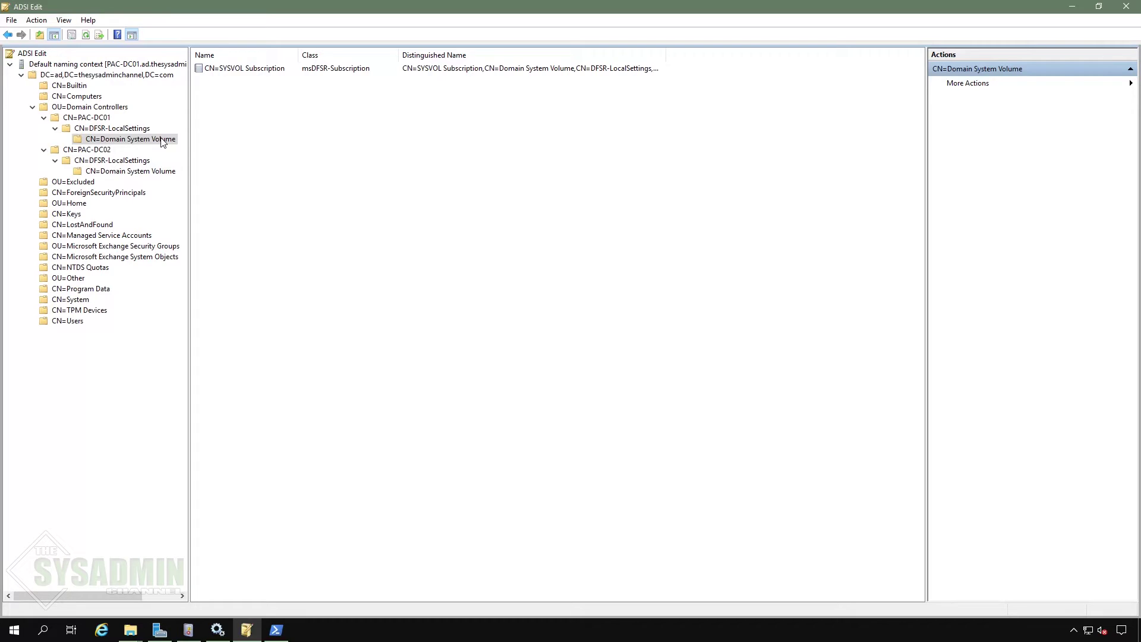
{"action": "right_click", "coordinate": [274, 68]}
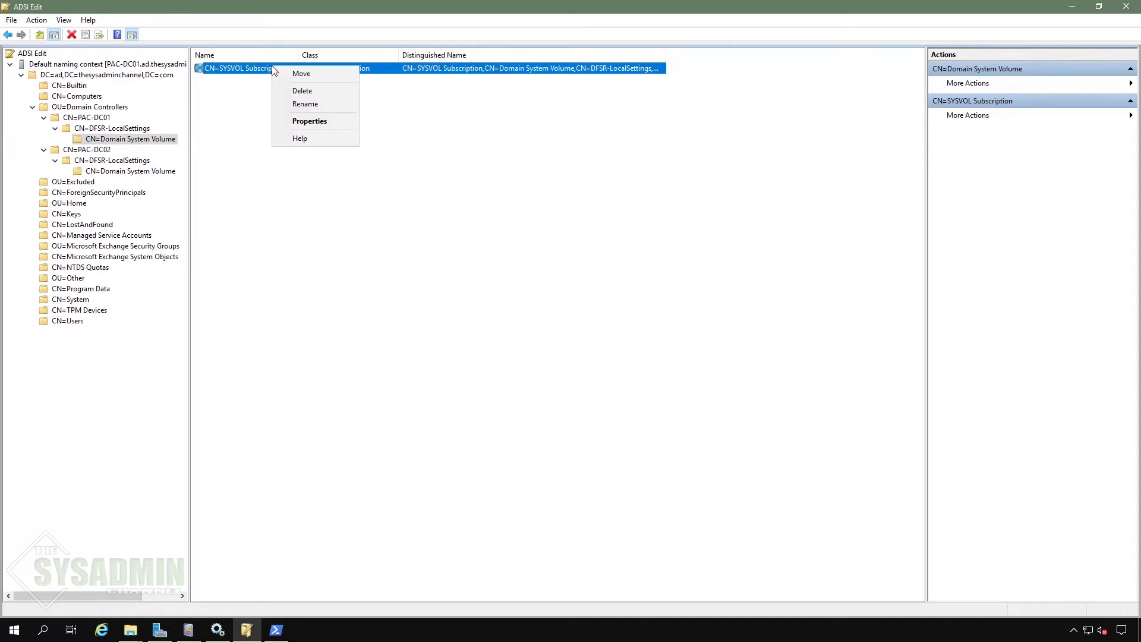
{"action": "left_click", "coordinate": [309, 120]}
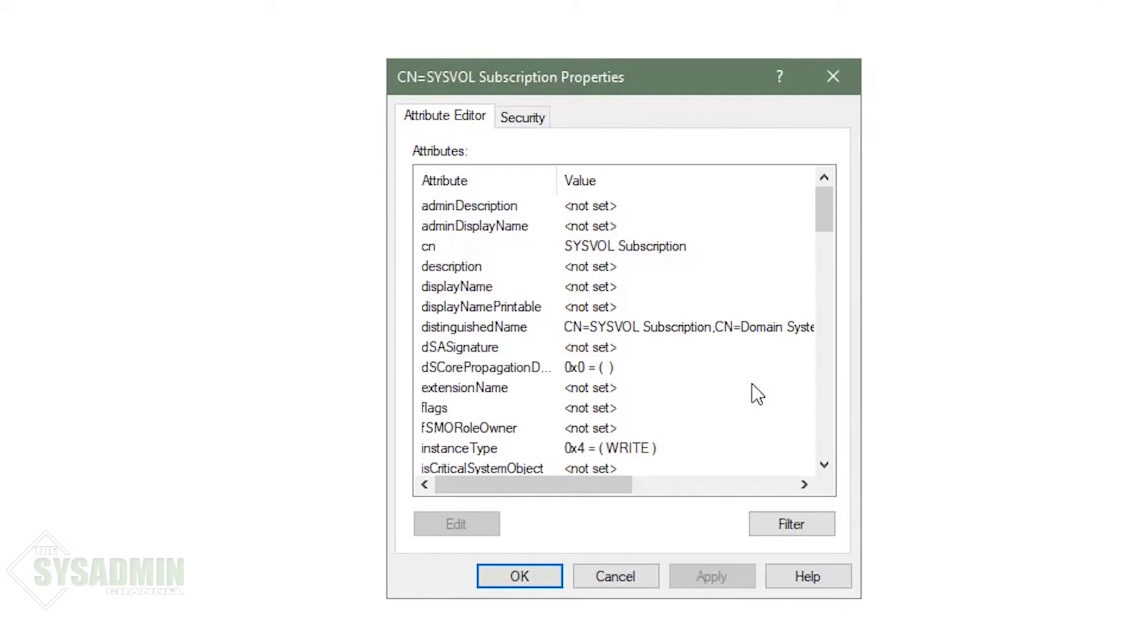
Step: Change msDFSR-Enabled to TRUE, then apply and save the properties
{"action": "left_click", "coordinate": [753, 386]}
{"action": "scroll", "coordinate": [754, 365], "scroll_direction": "down", "scroll_amount": 5}
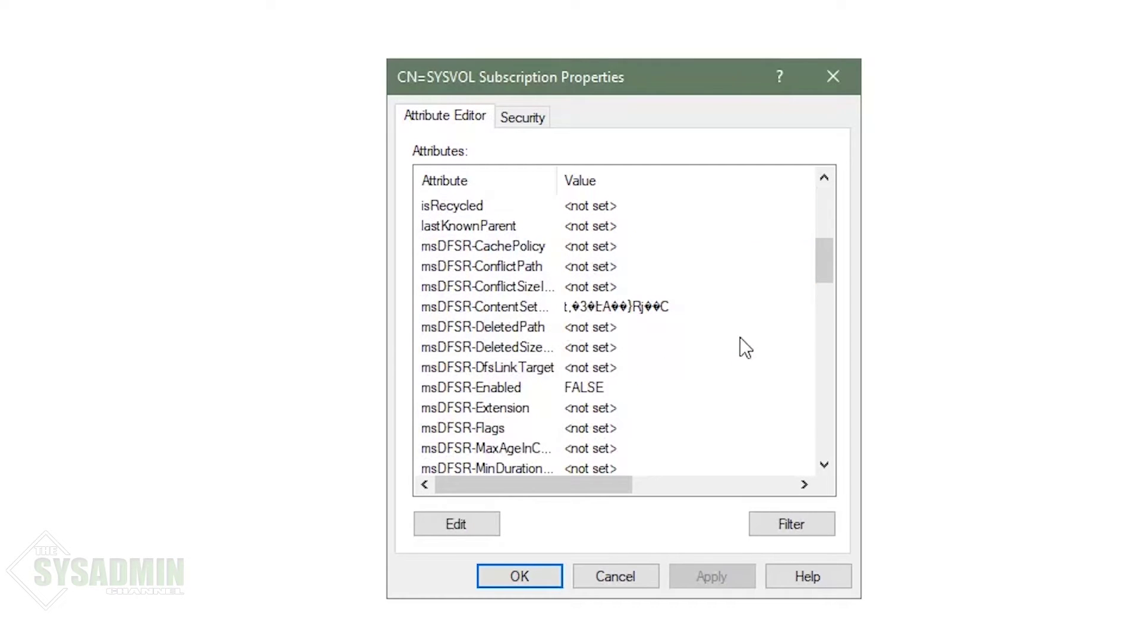
{"action": "scroll", "coordinate": [741, 336], "scroll_direction": "down", "scroll_amount": 1}
{"action": "double_click", "coordinate": [590, 327]}
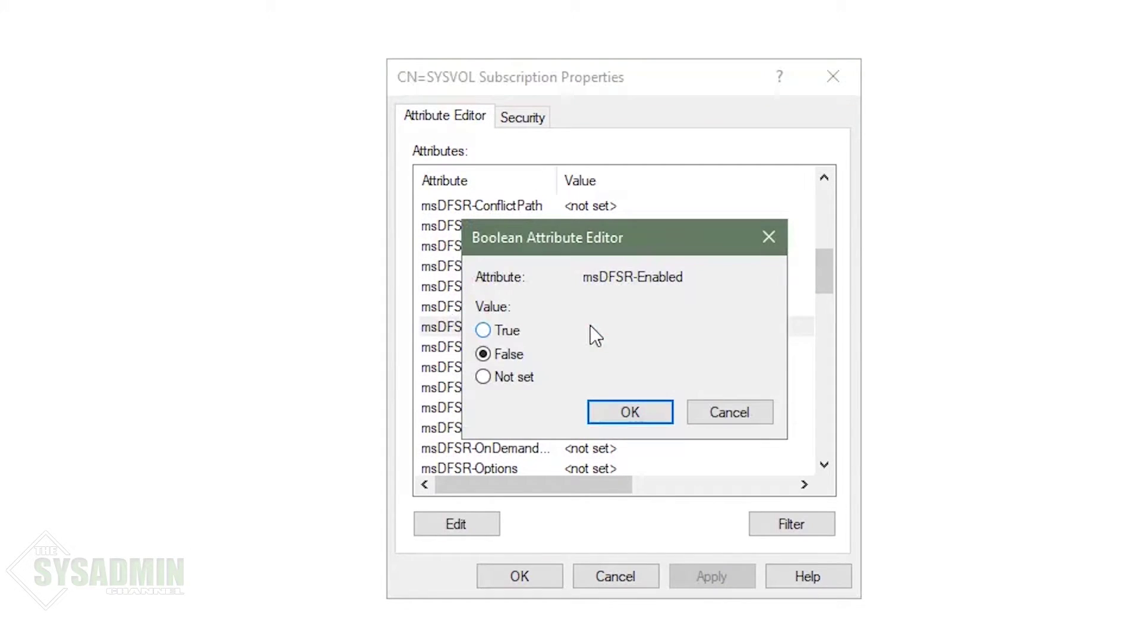
{"action": "left_click", "coordinate": [512, 334]}
{"action": "left_click", "coordinate": [654, 412]}
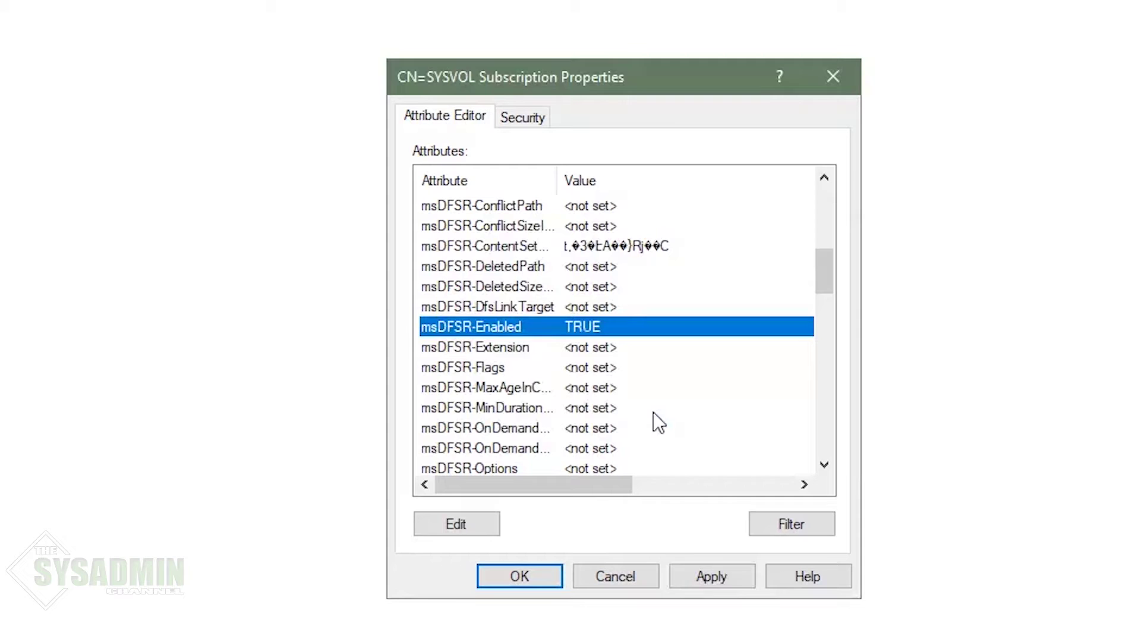
{"action": "left_click", "coordinate": [730, 576]}
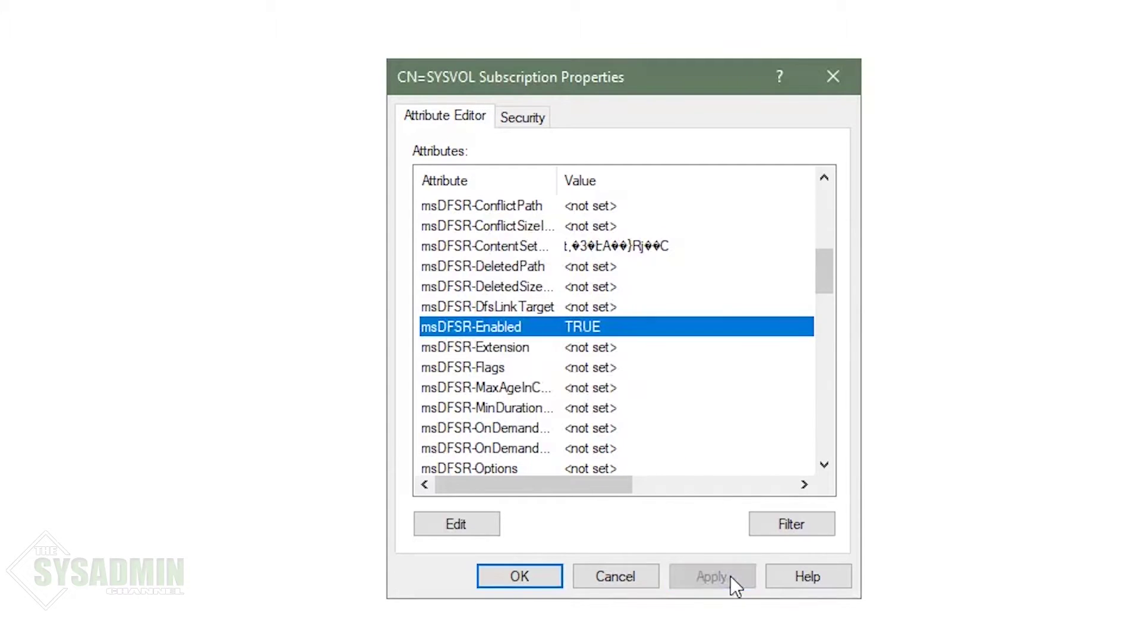
{"action": "left_click", "coordinate": [533, 573]}
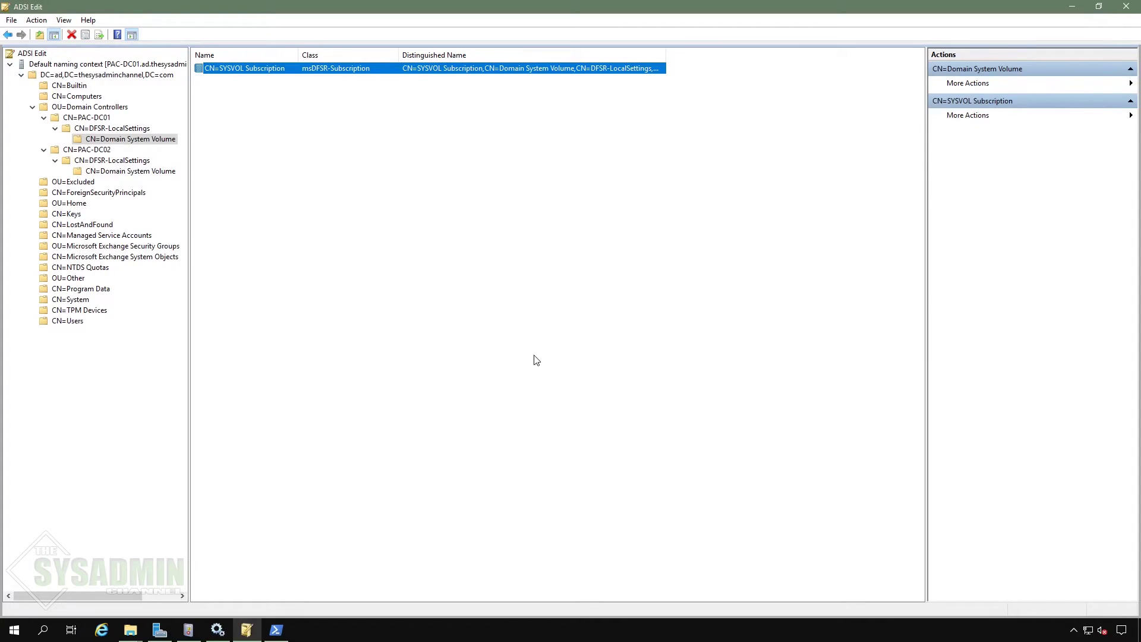
Step: Rerun repadmin /syncall PAC-DC01 /APed and confirm all partitions sync without errors
{"action": "left_click", "coordinate": [277, 630]}
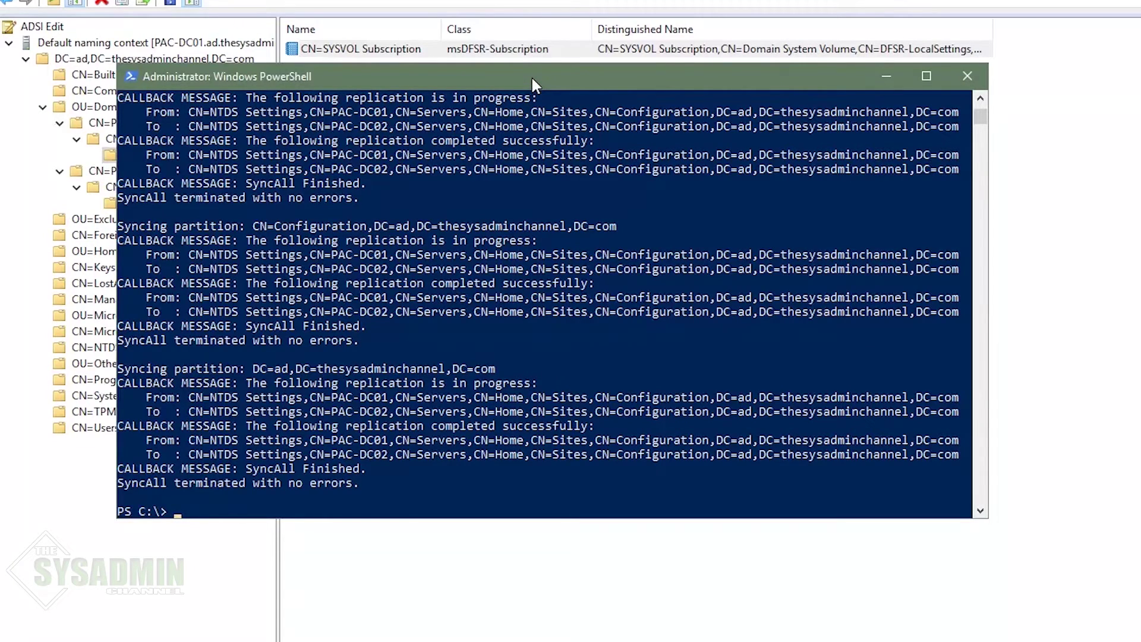
{"action": "key", "text": "Up"}
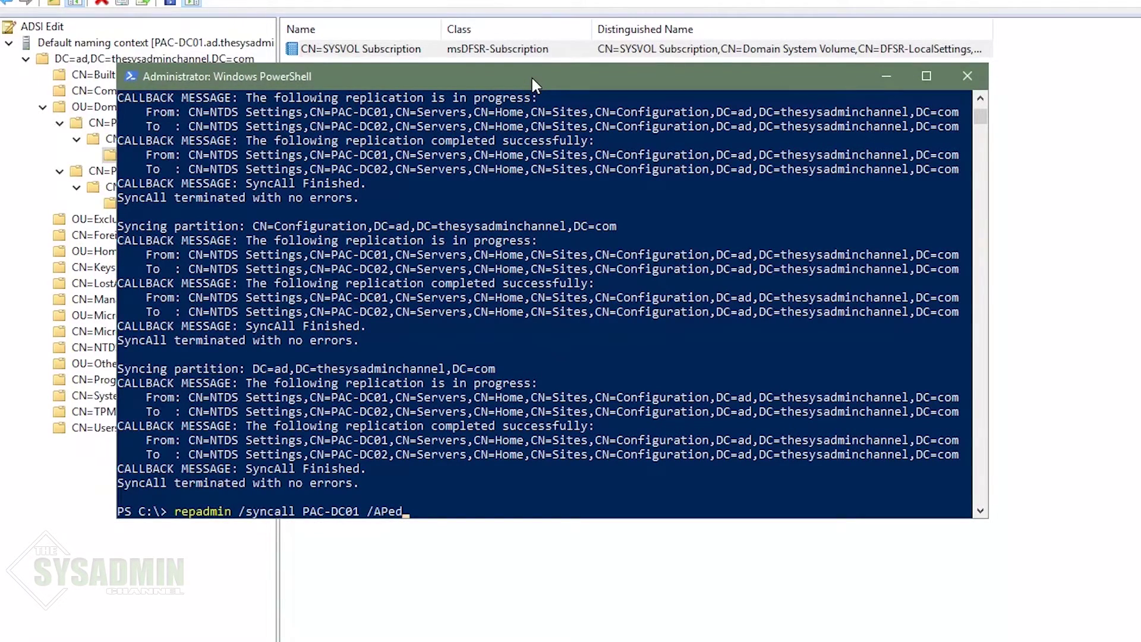
{"action": "key", "text": "Return"}
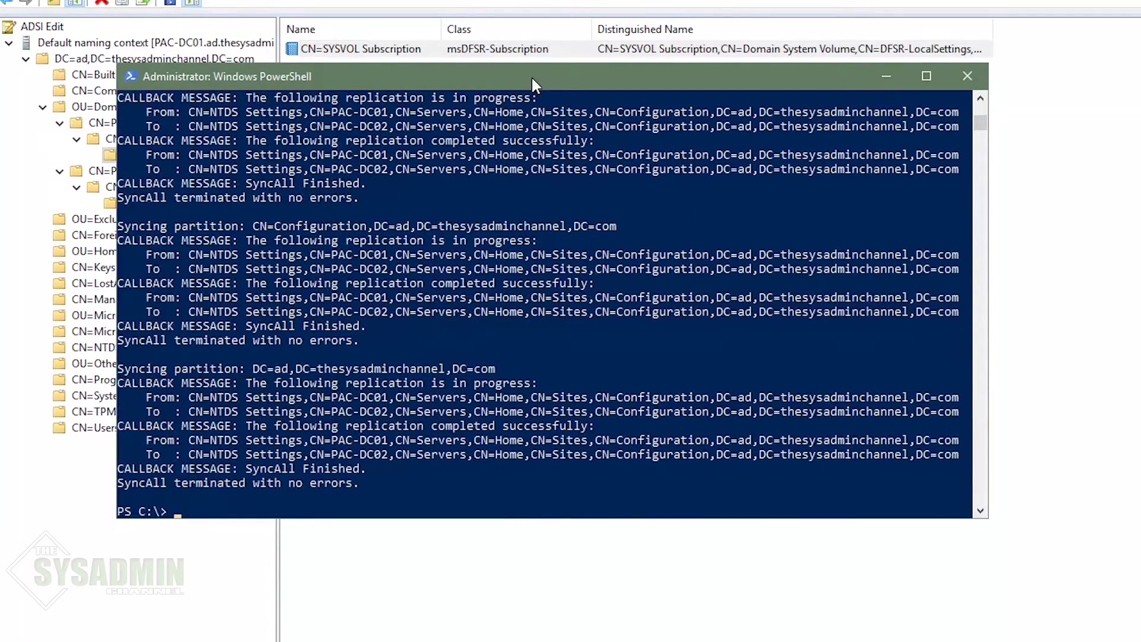
{"action": "scroll", "coordinate": [573, 280], "scroll_direction": "up", "scroll_amount": 9}
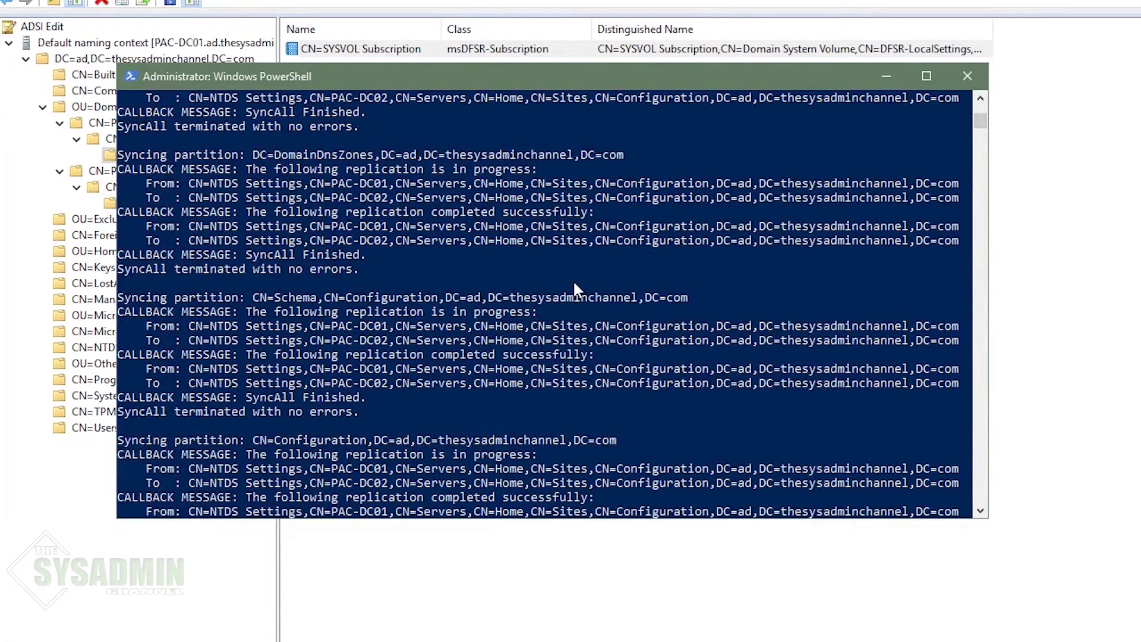
{"action": "scroll", "coordinate": [574, 284], "scroll_direction": "up", "scroll_amount": 1}
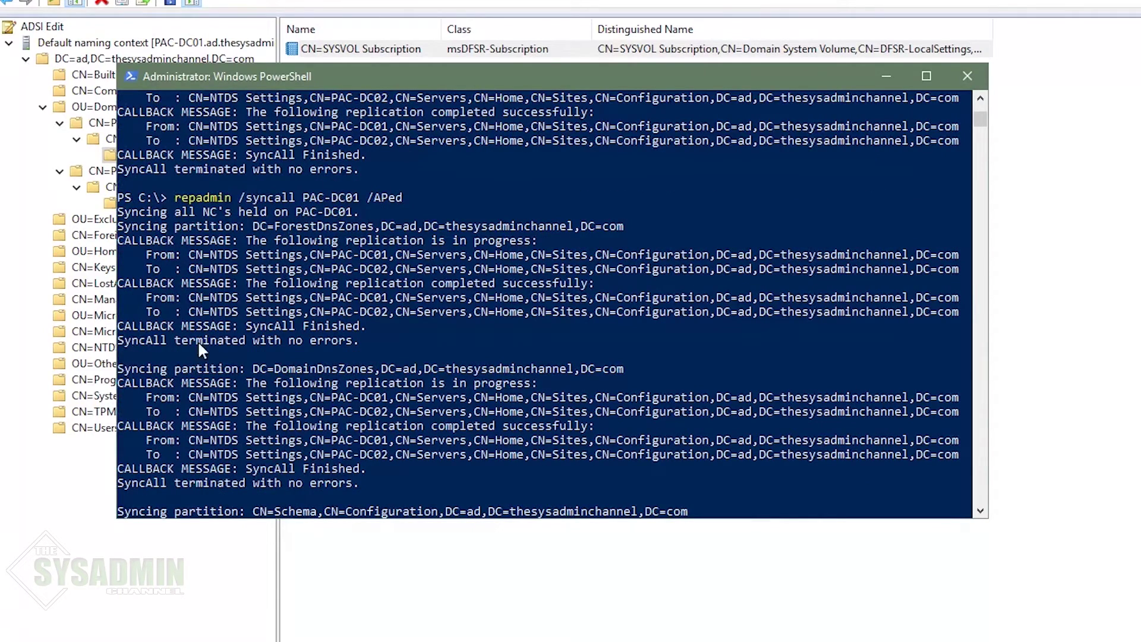
{"action": "left_click_drag", "start_coordinate": [144, 342], "coordinate": [358, 343]}
{"action": "scroll", "coordinate": [357, 332], "scroll_direction": "down", "scroll_amount": 3}
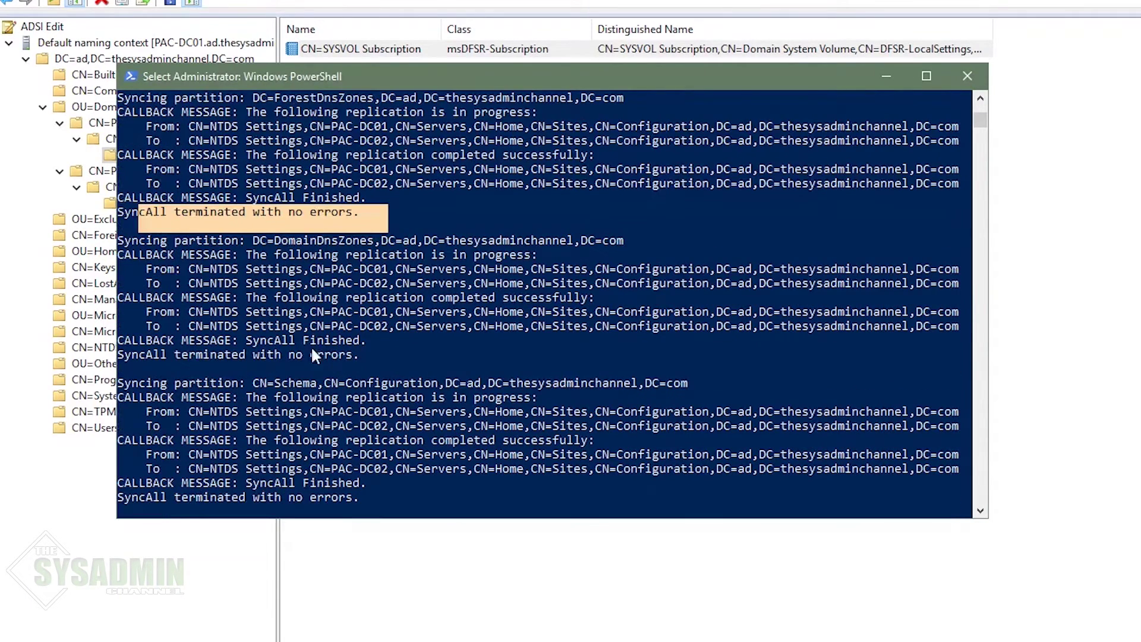
{"action": "left_click", "coordinate": [199, 355]}
{"action": "scroll", "coordinate": [357, 333], "scroll_direction": "down", "scroll_amount": 1}
{"action": "right_click", "coordinate": [470, 312]}
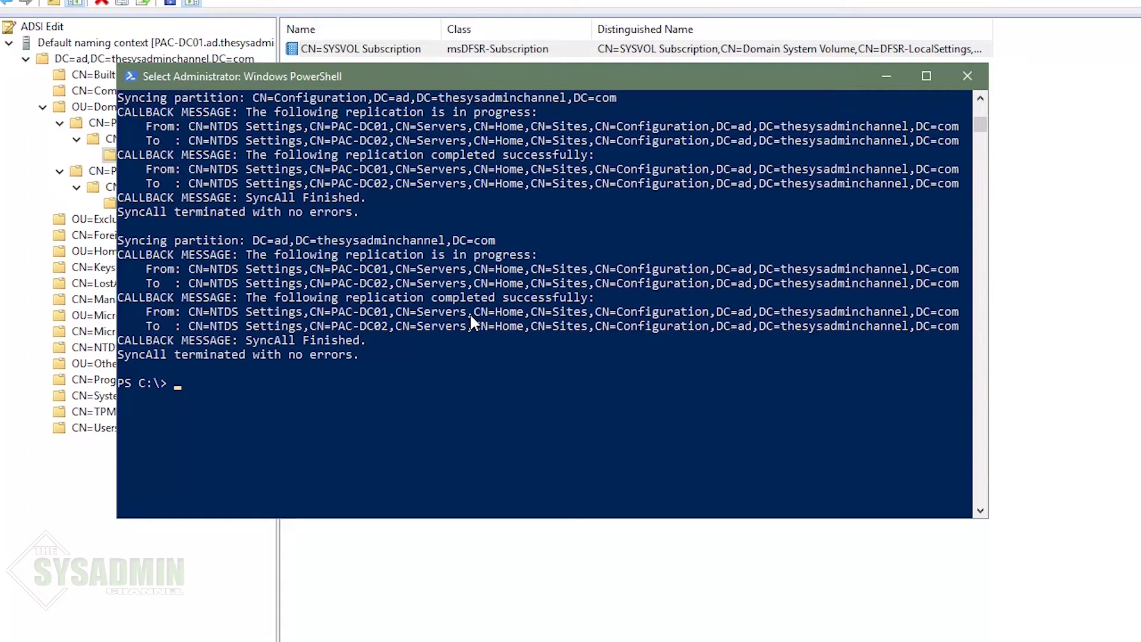
{"action": "left_click", "coordinate": [877, 81]}
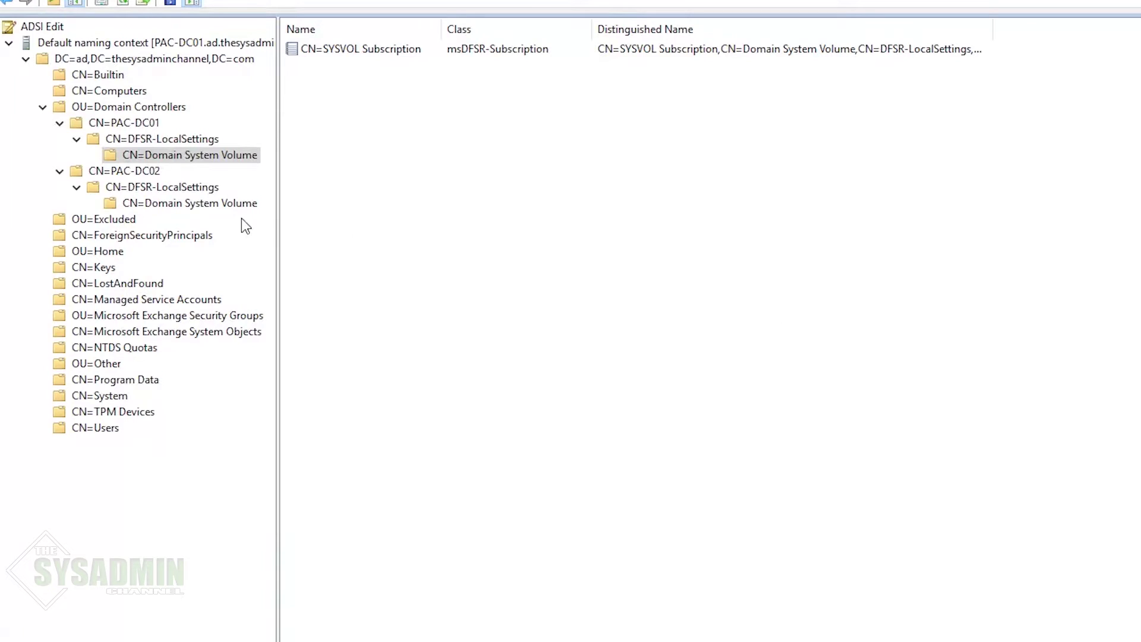
Step: Open PAC-DC02's SYSVOL Subscription properties, change msDFSR-Enabled to TRUE, and save
{"action": "left_click", "coordinate": [223, 205]}
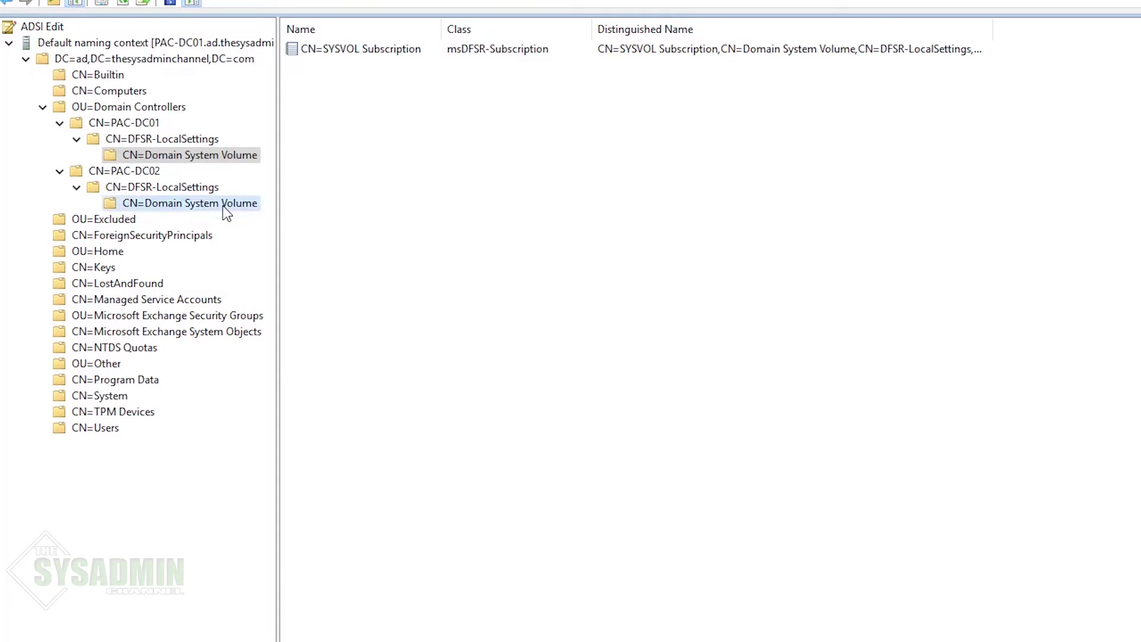
{"action": "double_click", "coordinate": [365, 49]}
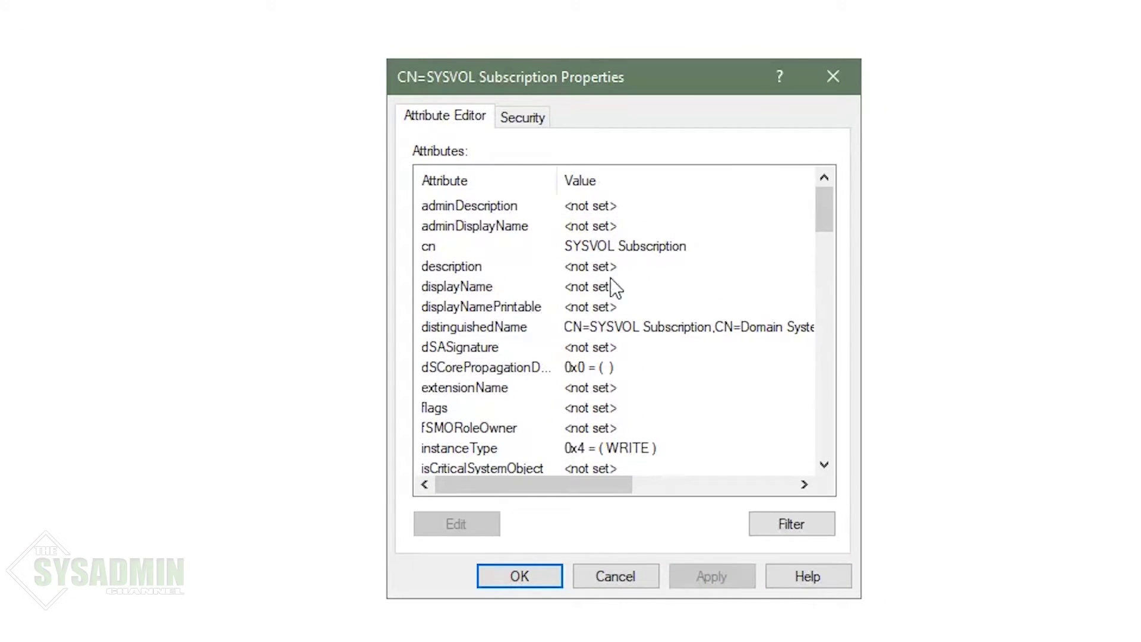
{"action": "scroll", "coordinate": [686, 302], "scroll_direction": "down", "scroll_amount": 6}
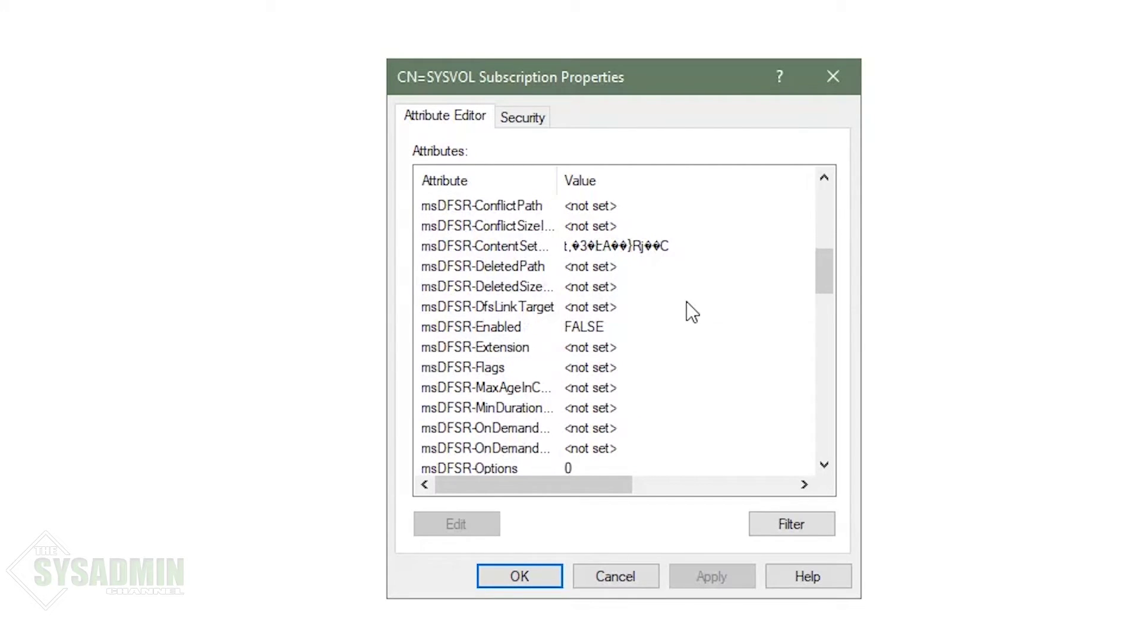
{"action": "double_click", "coordinate": [594, 326]}
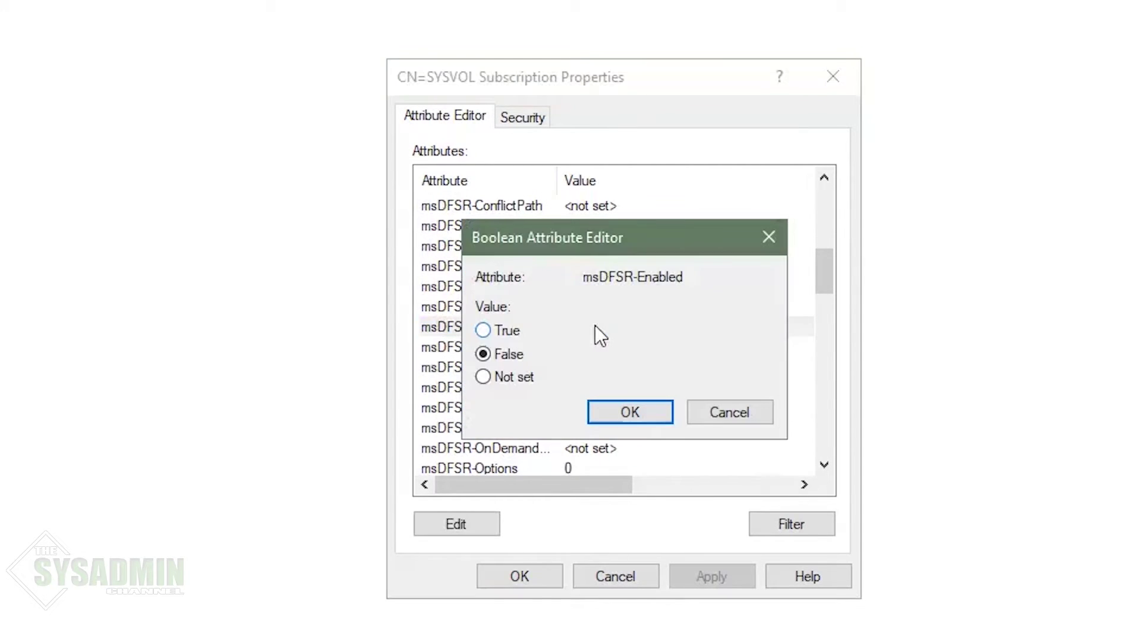
{"action": "left_click", "coordinate": [492, 331]}
{"action": "left_click", "coordinate": [619, 415]}
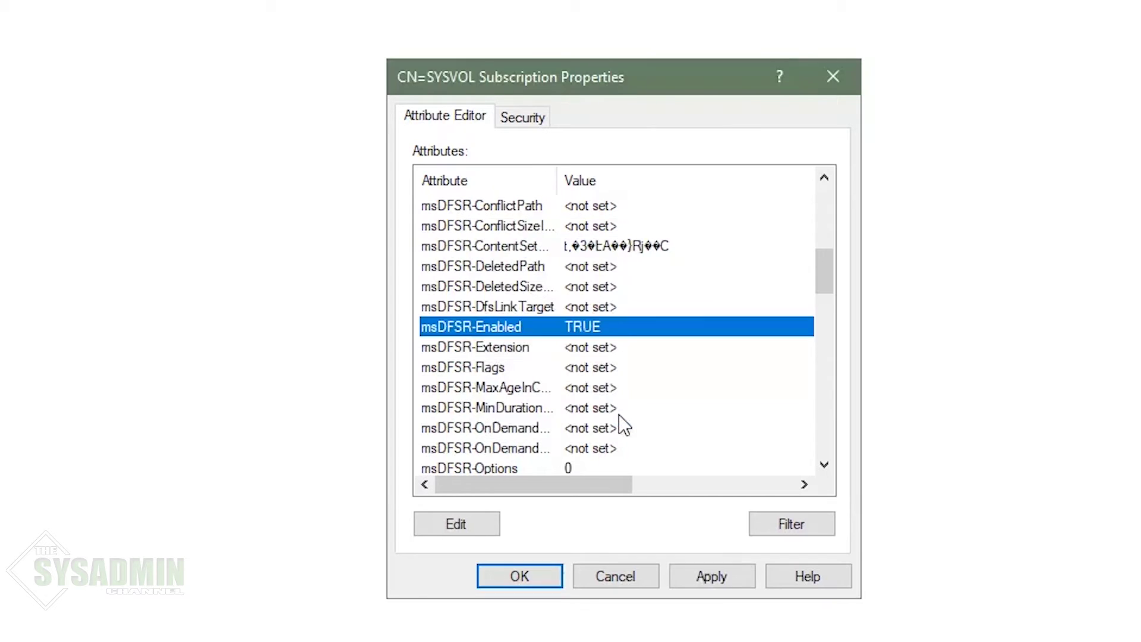
{"action": "left_click", "coordinate": [711, 576]}
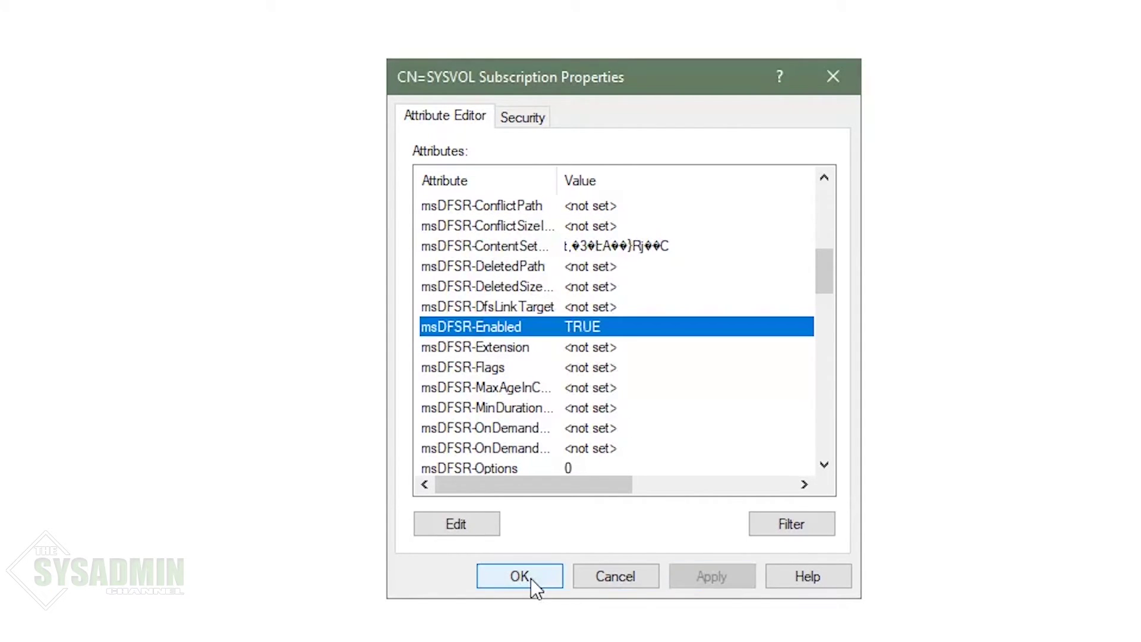
{"action": "left_click", "coordinate": [520, 576]}
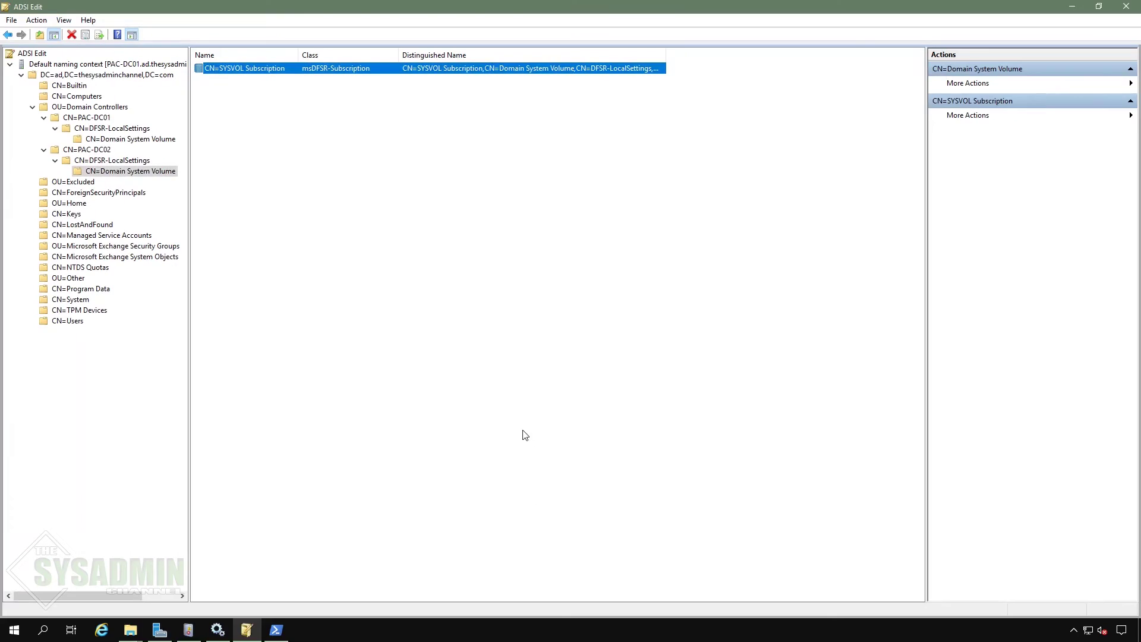
{"action": "left_click", "coordinate": [476, 304]}
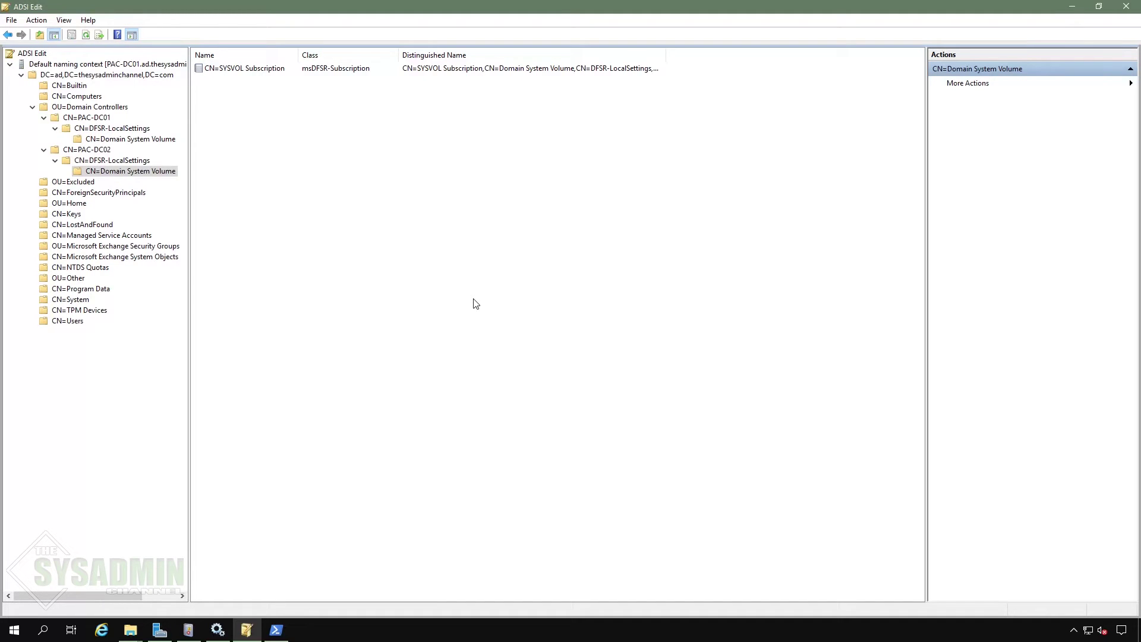
Step: Run Invoke-Command -ComputerName PAC-DC01, PAC-DC02 -ScriptBlock {Stop-Service DFSR}
{"action": "key", "text": "alt"}
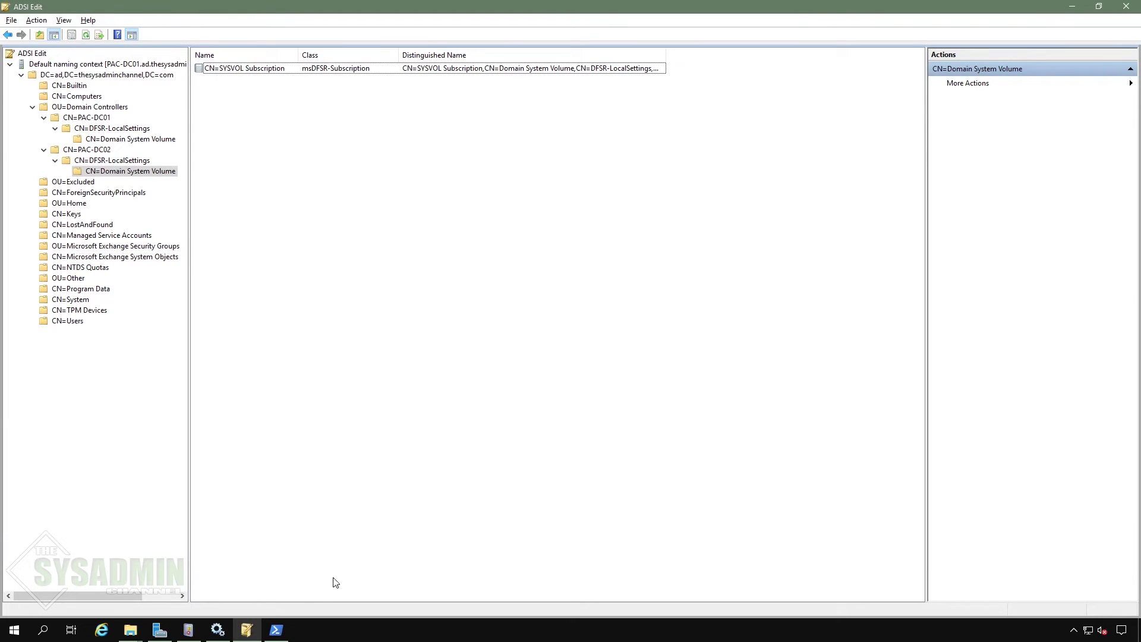
{"action": "left_click", "coordinate": [276, 629]}
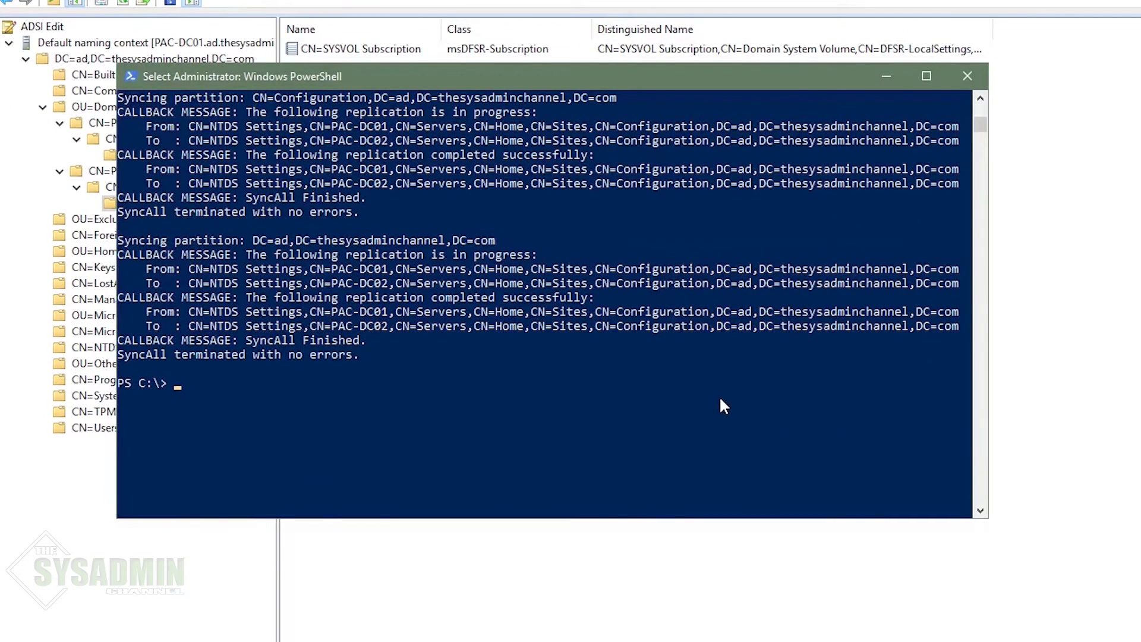
{"action": "type", "text": "invoke-"}
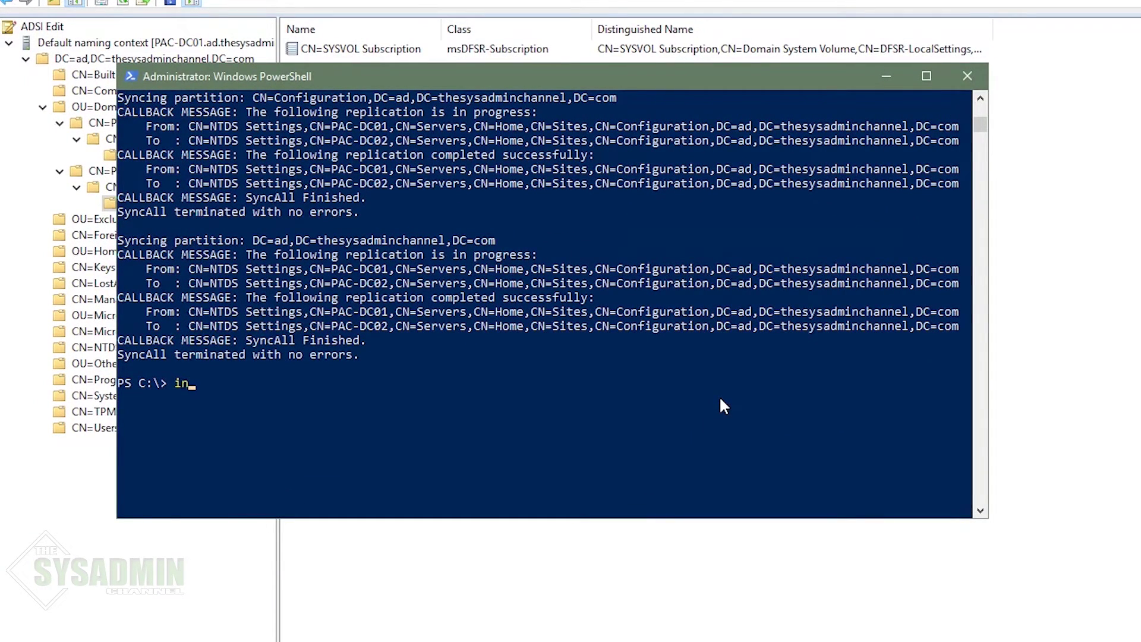
{"action": "type", "text": "com"}
{"action": "key", "text": "Tab"}
{"action": "type", "text": "-com"}
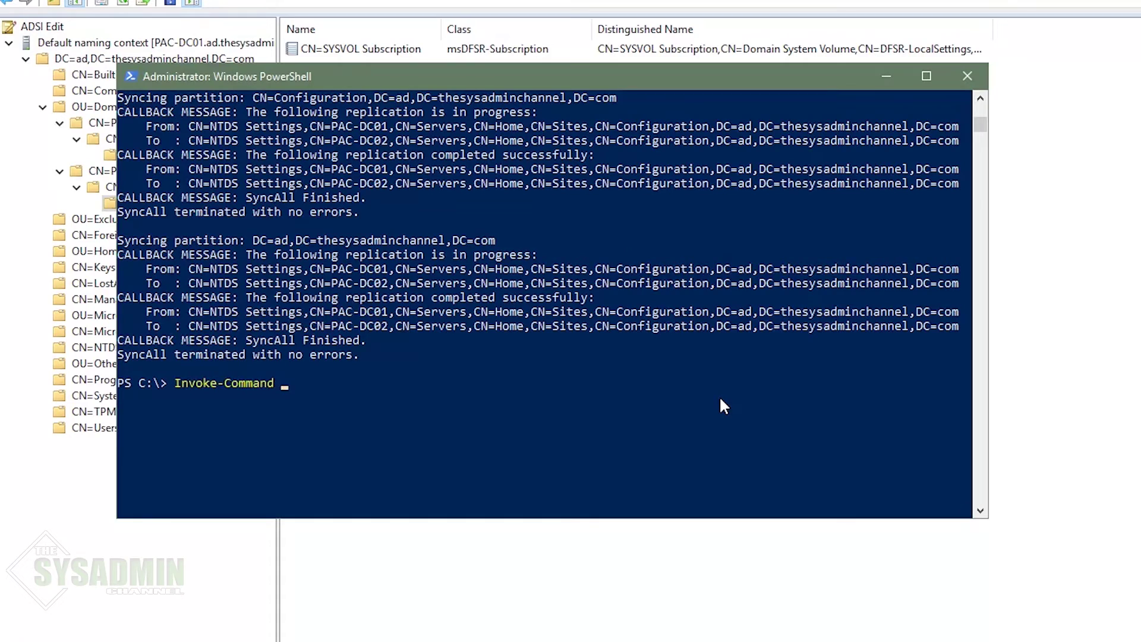
{"action": "key", "text": "Tab"}
{"action": "type", "text": "PAC-DC"}
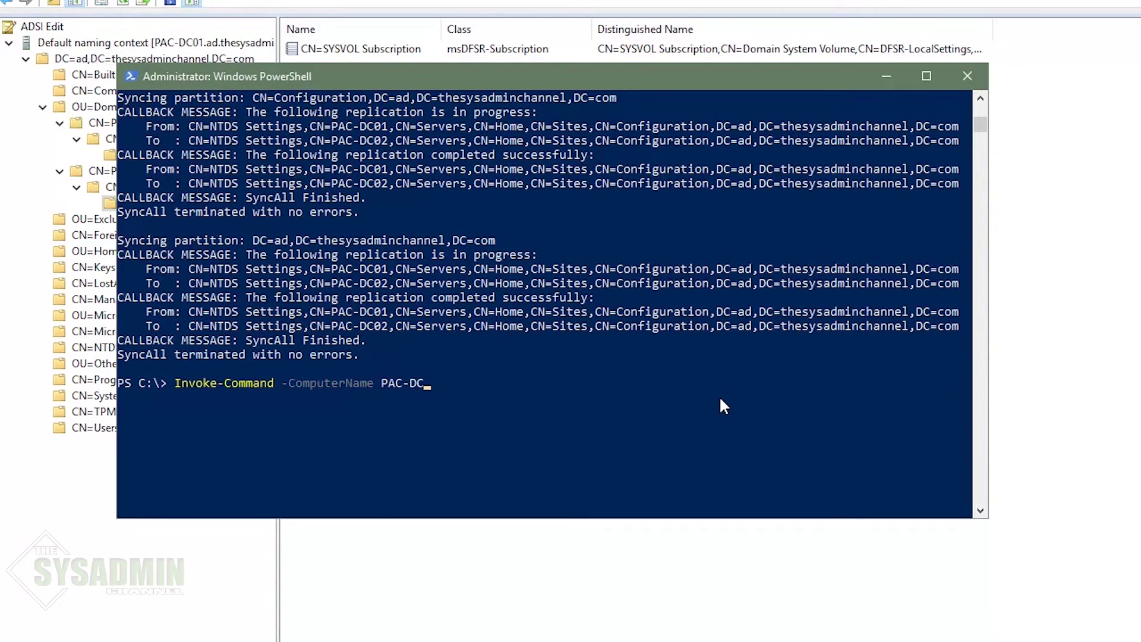
{"action": "type", "text": "01, PAC-DC02 -scr"}
{"action": "key", "text": "Tab"}
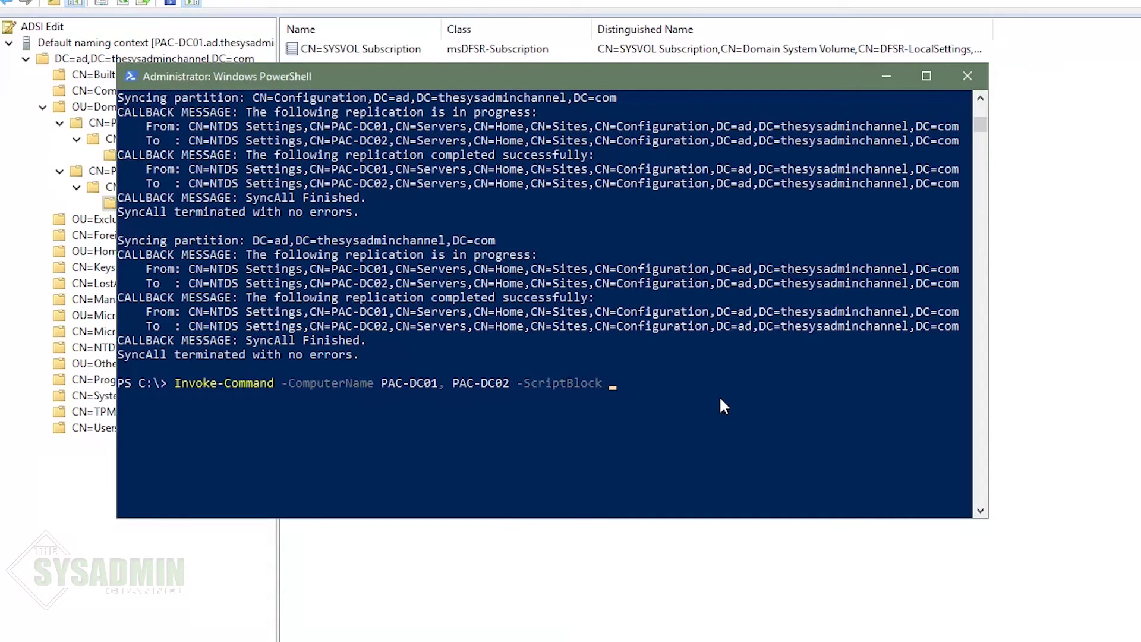
{"action": "type", "text": "{stop-serv"}
{"action": "key", "text": "Tab"}
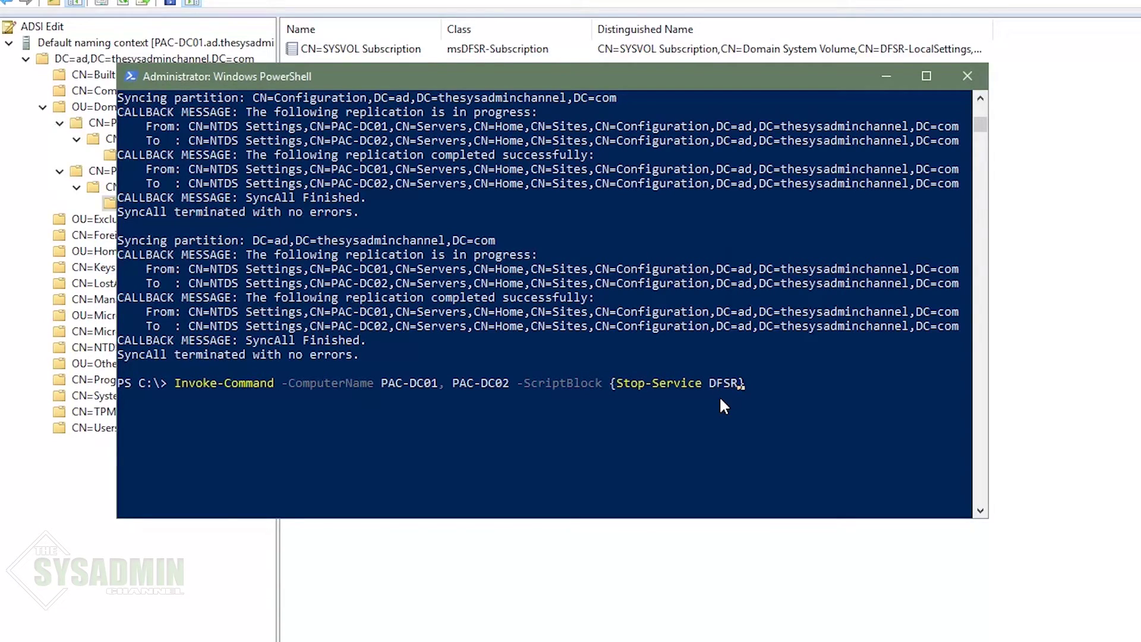
{"action": "key", "text": "Return"}
Step: Rerun the command with Start-Service DFSR to start DFSR on both DCs
{"action": "key", "text": "Up"}
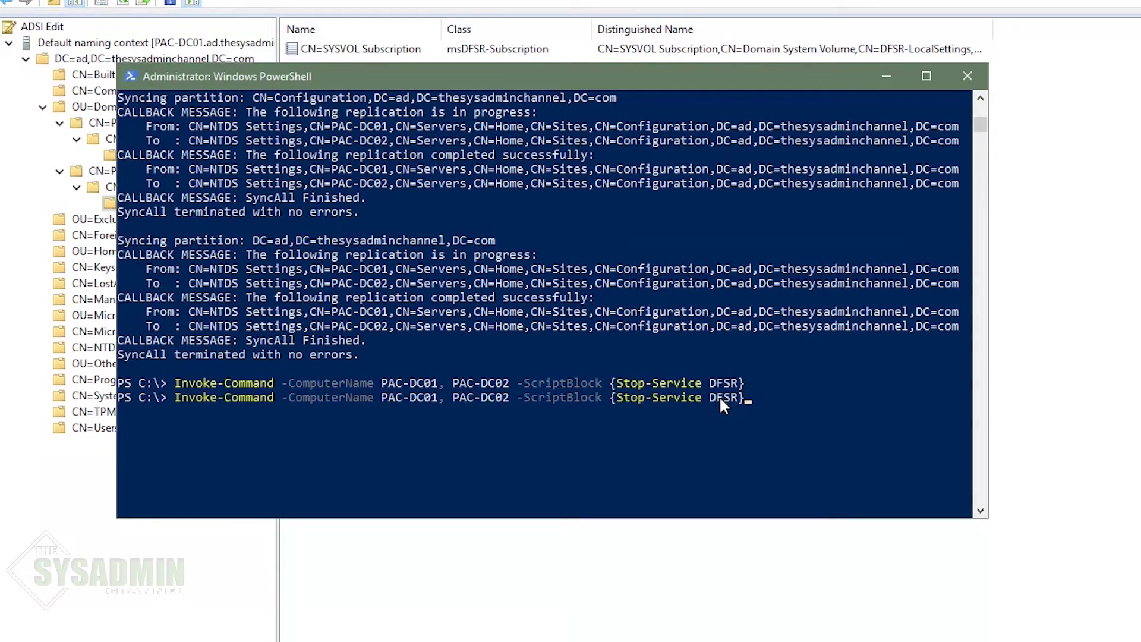
{"action": "key", "text": "Left"}
{"action": "key", "text": "Left"}
{"action": "key", "text": "Left"}
{"action": "key", "text": "Left"}
{"action": "key", "text": "Left"}
{"action": "key", "text": "Left"}
{"action": "key", "text": "Left"}
{"action": "key", "text": "Left"}
{"action": "key", "text": "Left"}
{"action": "key", "text": "Left"}
{"action": "key", "text": "Left"}
{"action": "key", "text": "Left"}
{"action": "key", "text": "Left"}
{"action": "key", "text": "Left"}
{"action": "key", "text": "BackSpace"}
{"action": "key", "text": "BackSpace"}
{"action": "key", "text": "BackSpace"}
{"action": "key", "text": "BackSpace"}
{"action": "type", "text": "Start"}
{"action": "key", "text": "Return"}
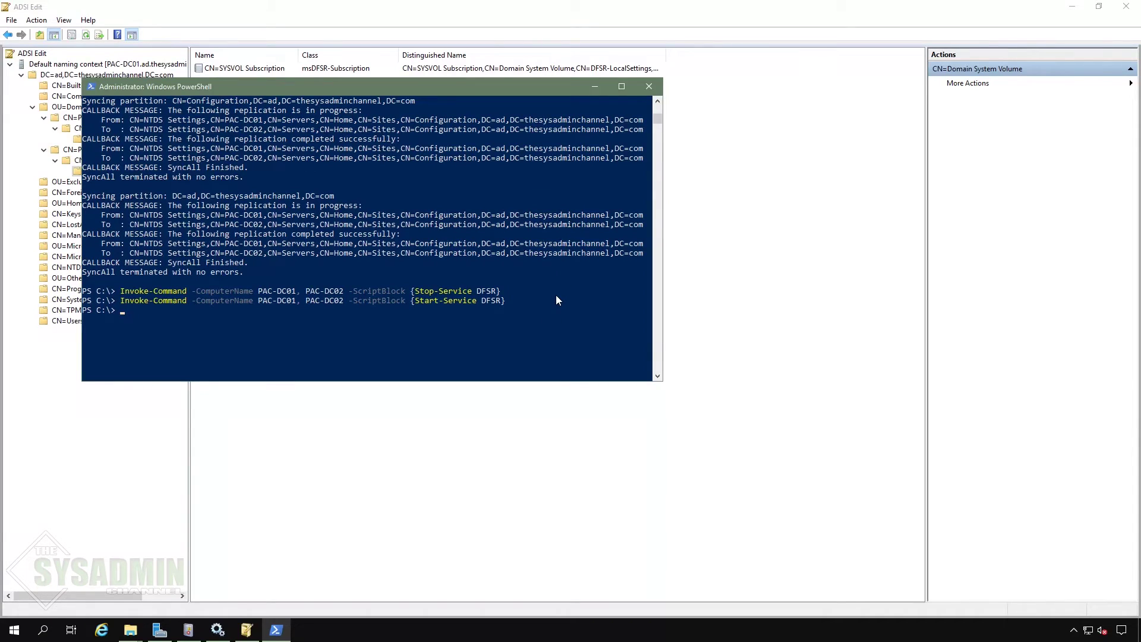
Step: Refresh the DFS Replication log, clear its filter, and open event 4602
{"action": "left_click", "coordinate": [197, 630]}
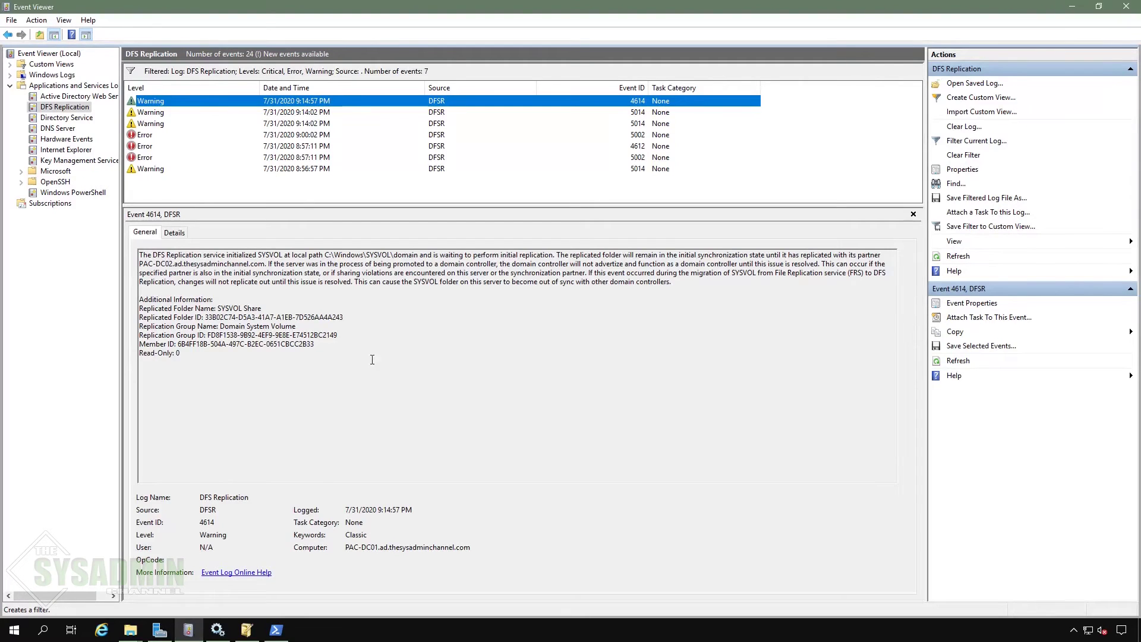
{"action": "key", "text": "F5"}
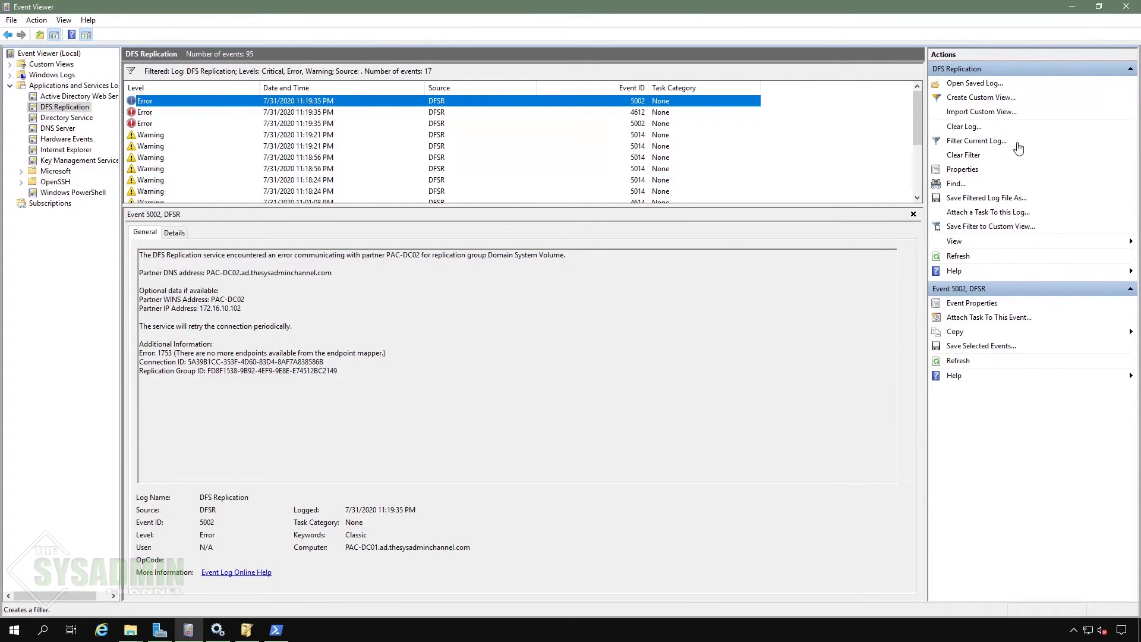
{"action": "left_click", "coordinate": [970, 155]}
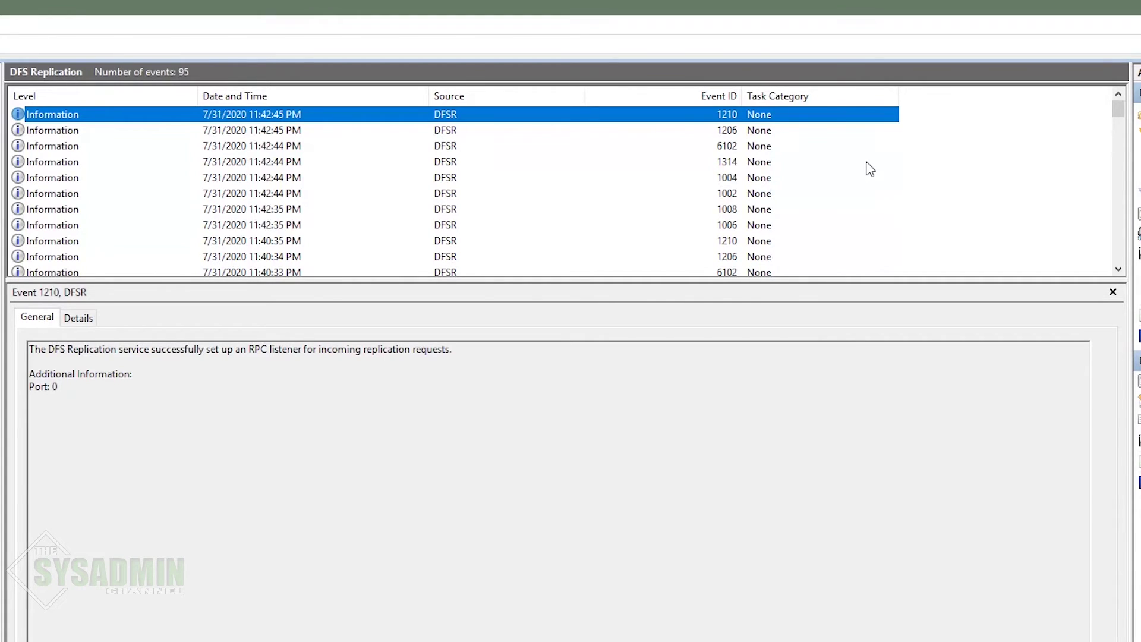
{"action": "scroll", "coordinate": [992, 162], "scroll_direction": "down", "scroll_amount": 2}
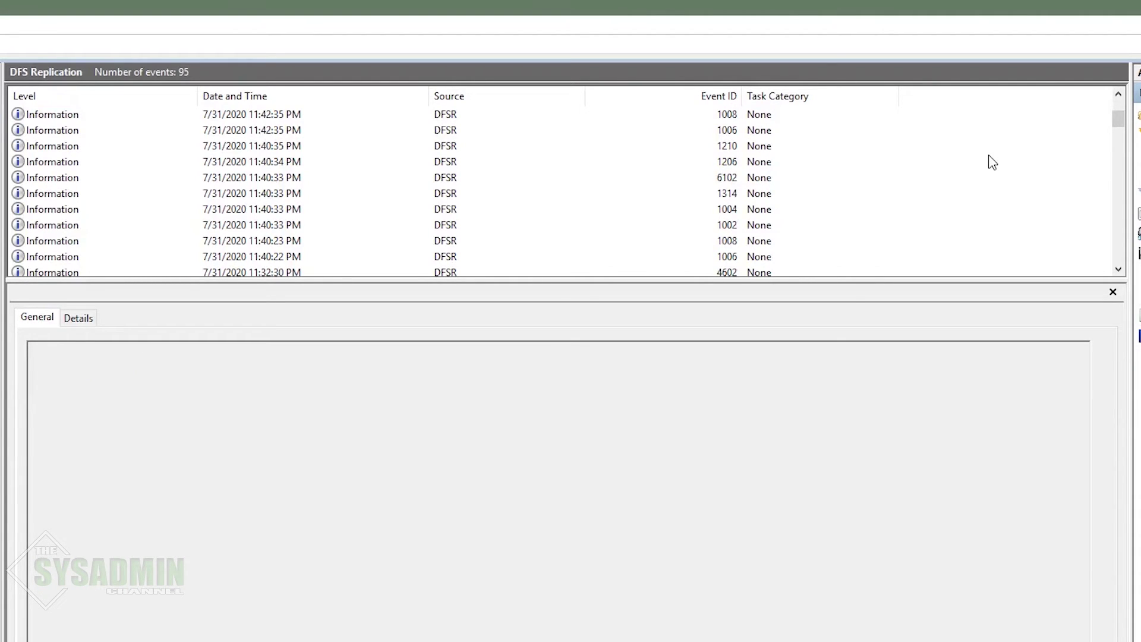
{"action": "scroll", "coordinate": [975, 167], "scroll_direction": "down", "scroll_amount": 1}
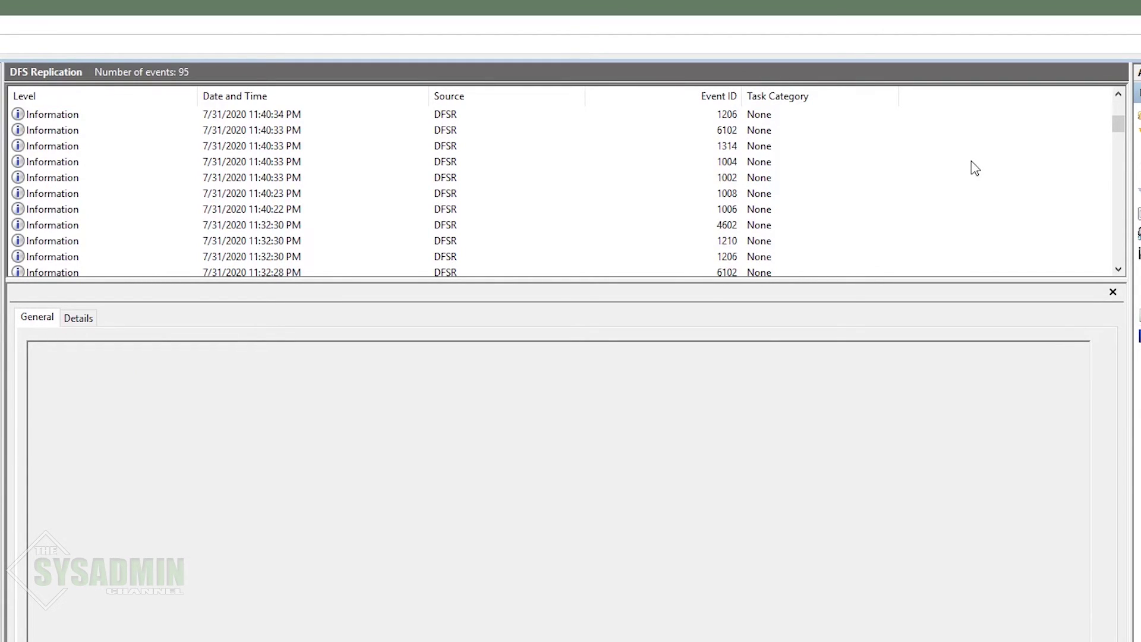
{"action": "left_click", "coordinate": [778, 229]}
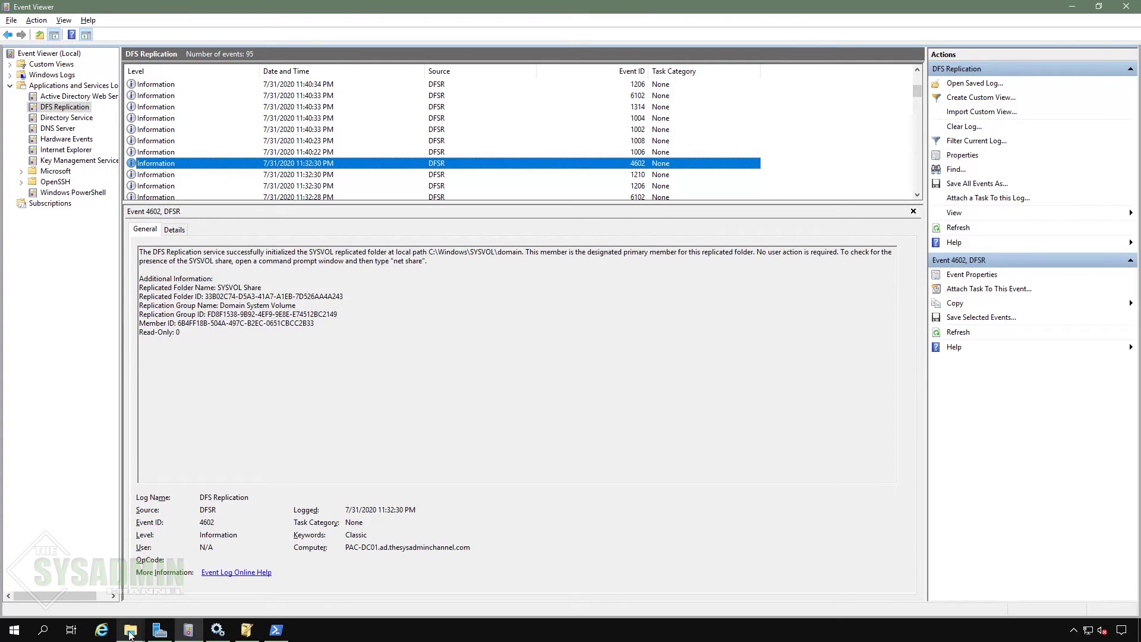
Step: Snap the PAC-DC02 netlogon window right and the PAC-DC01 netlogon window left
{"action": "mouse_move", "coordinate": [130, 635]}
{"action": "left_click", "coordinate": [68, 571]}
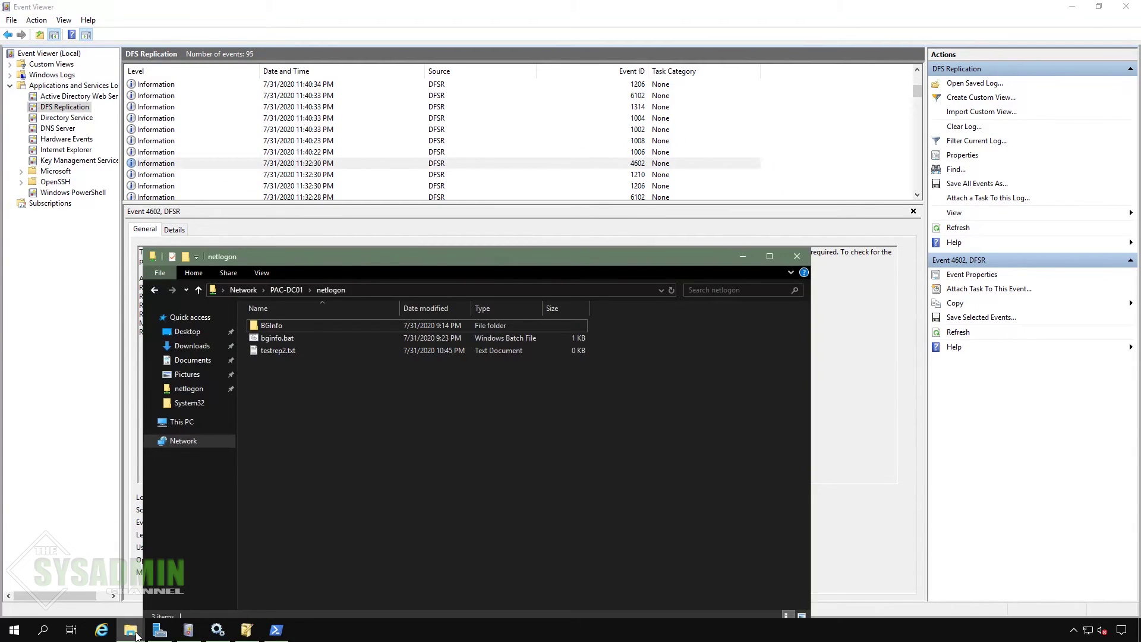
{"action": "left_click", "coordinate": [198, 600]}
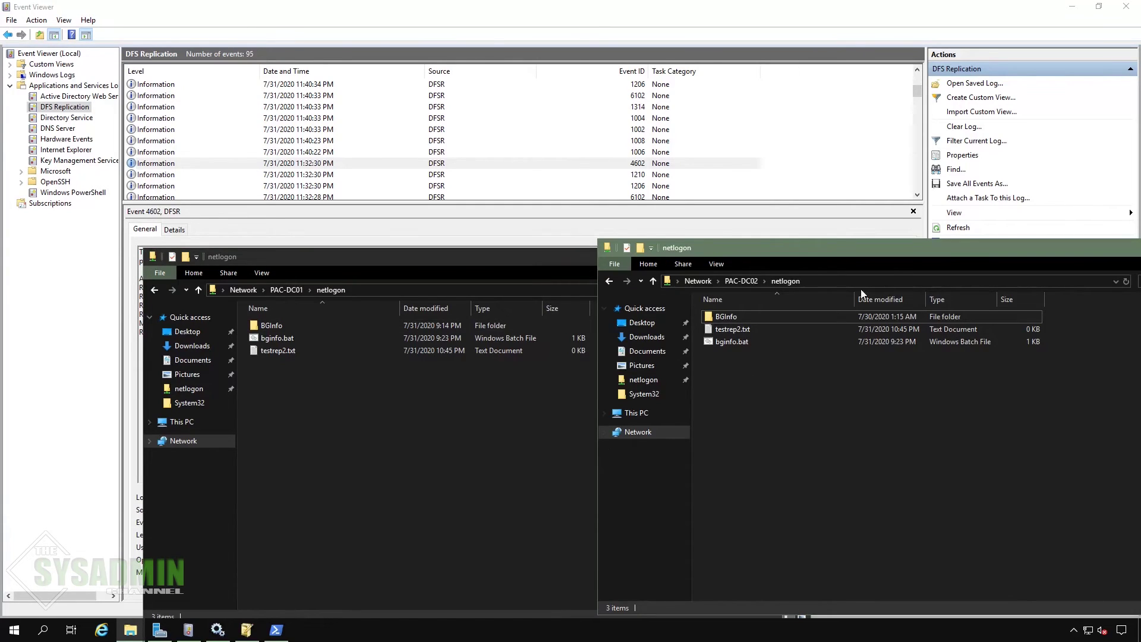
{"action": "left_click_drag", "start_coordinate": [908, 251], "coordinate": [1139, 264]}
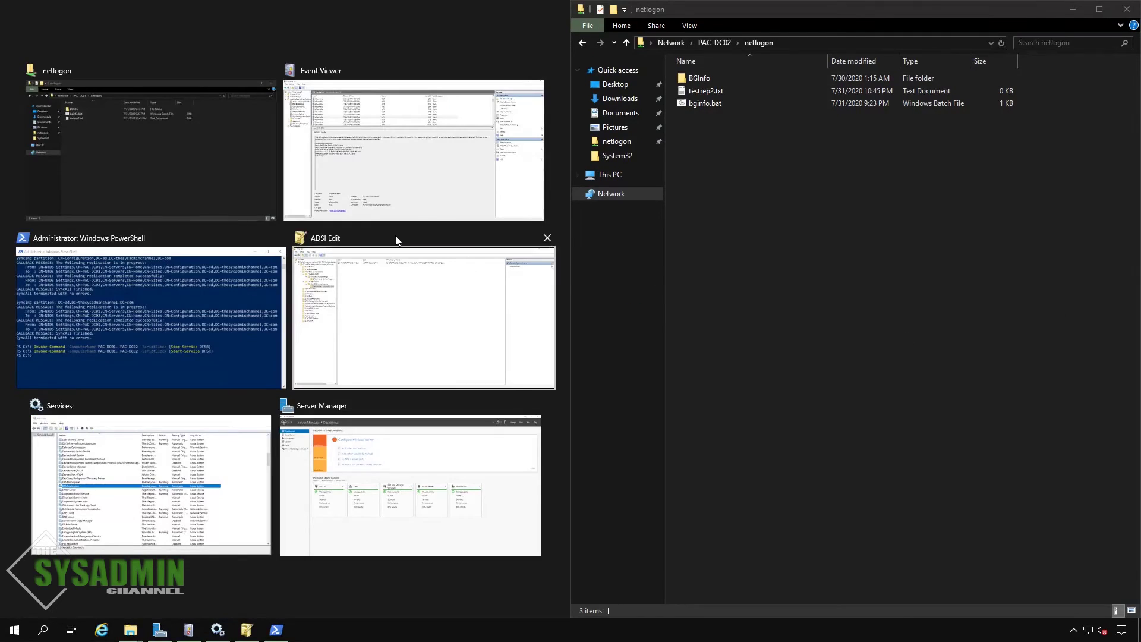
{"action": "left_click", "coordinate": [202, 174]}
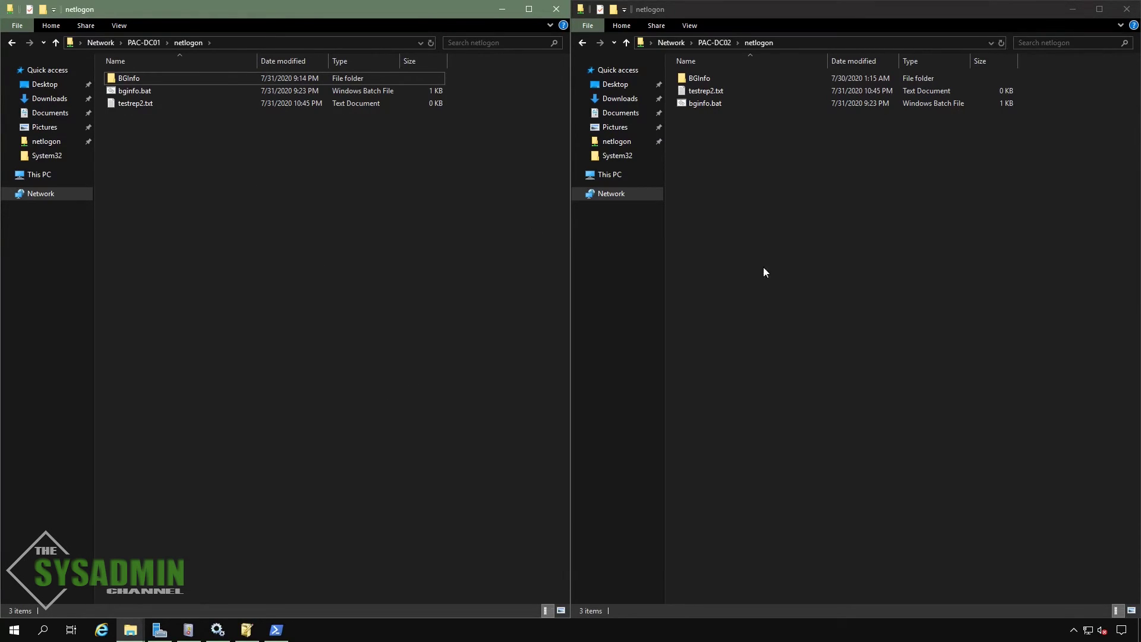
Step: Create a new text document named test-dc02.txt in PAC-DC02's netlogon folder
{"action": "left_click", "coordinate": [809, 285]}
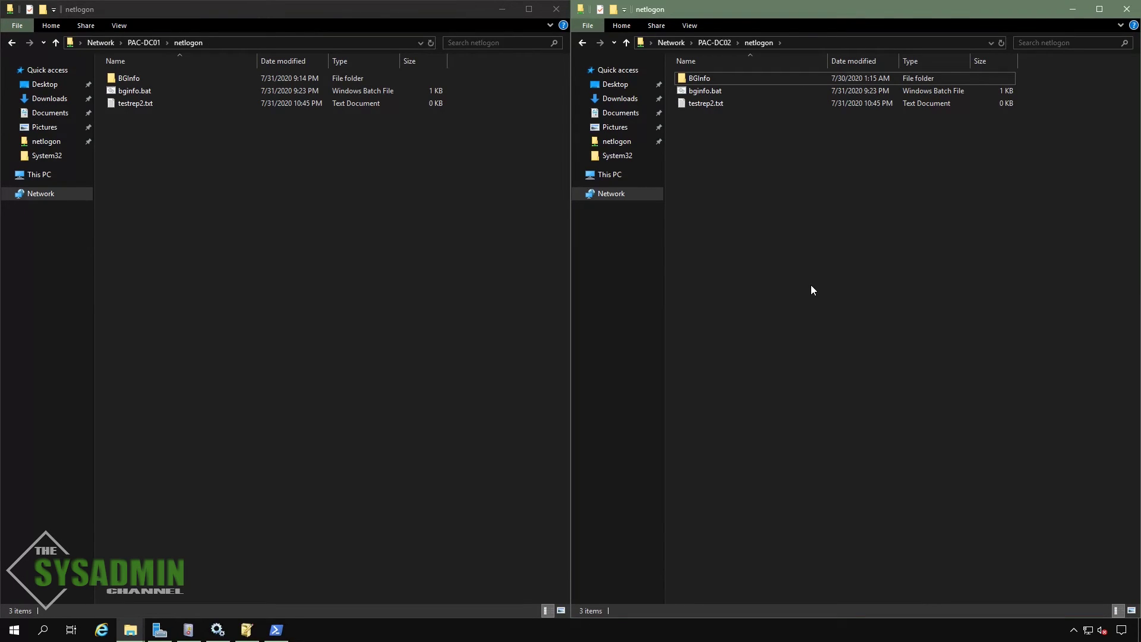
{"action": "right_click", "coordinate": [811, 286]}
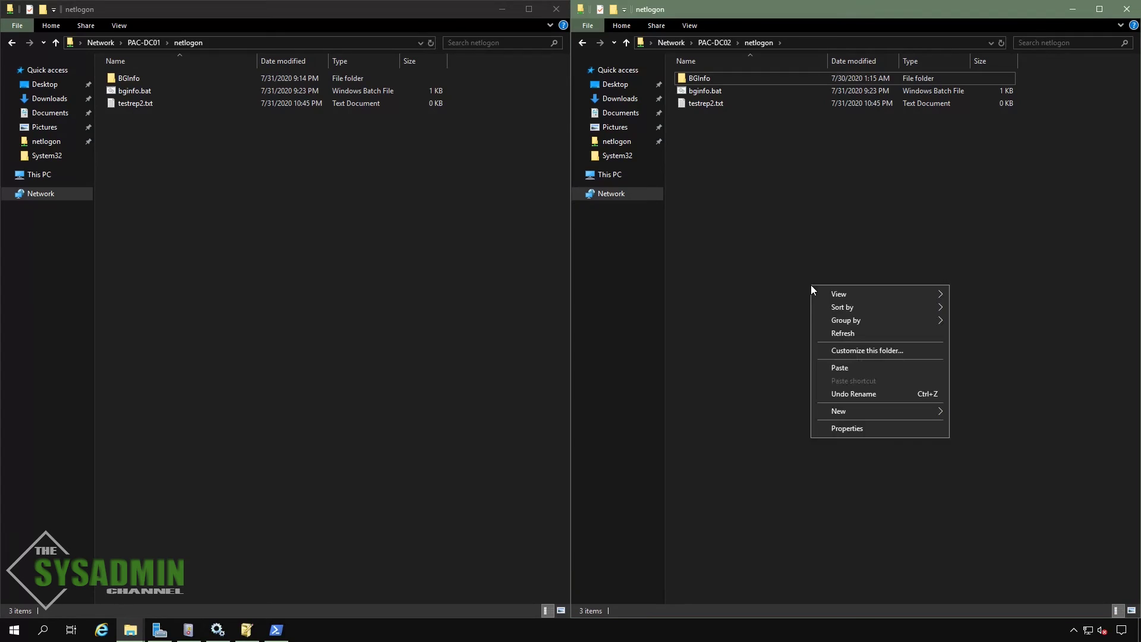
{"action": "mouse_move", "coordinate": [887, 409]}
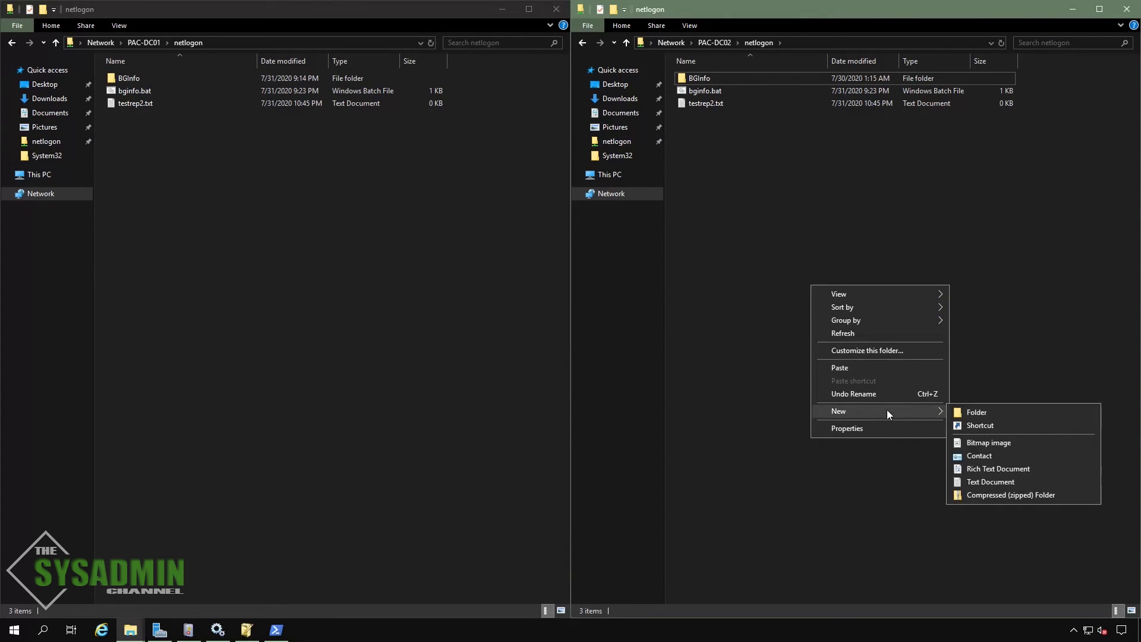
{"action": "left_click", "coordinate": [990, 482]}
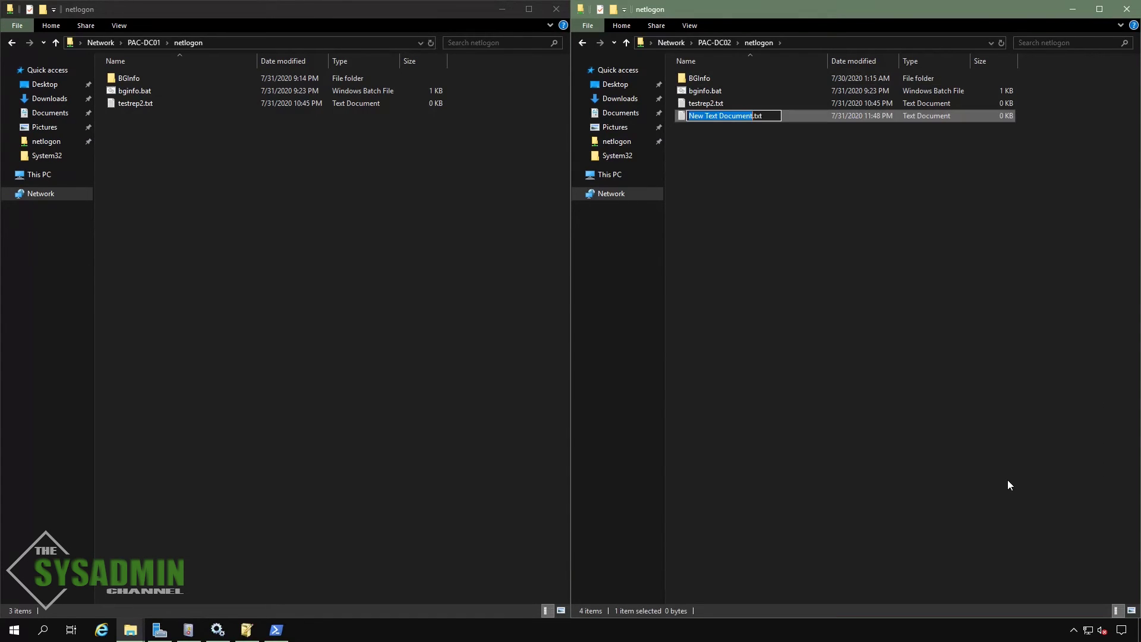
{"action": "type", "text": "test-dc"}
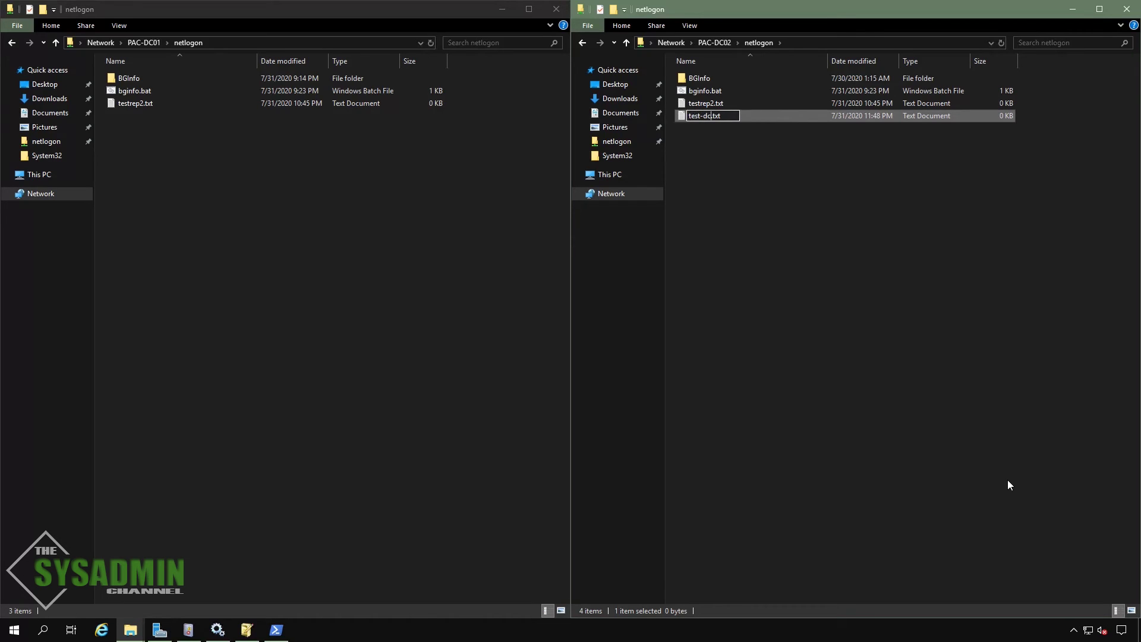
{"action": "type", "text": "02"}
{"action": "key", "text": "Return"}
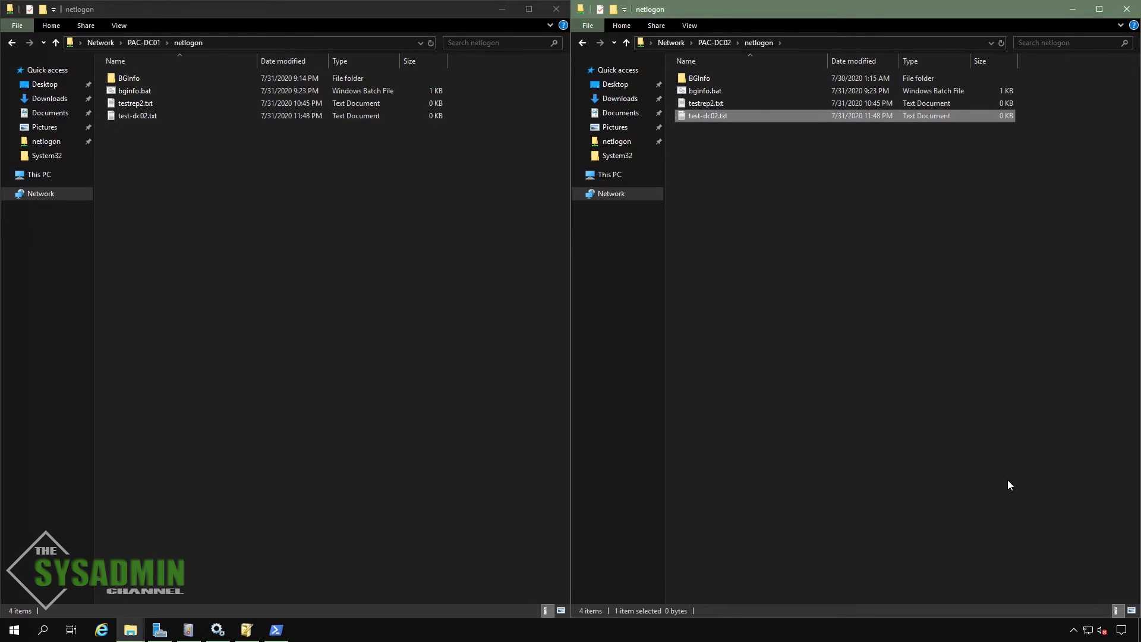
Step: Create a new text document named test-dc01.txt in PAC-DC01's netlogon folder
{"action": "left_click", "coordinate": [193, 265]}
{"action": "right_click", "coordinate": [201, 296]}
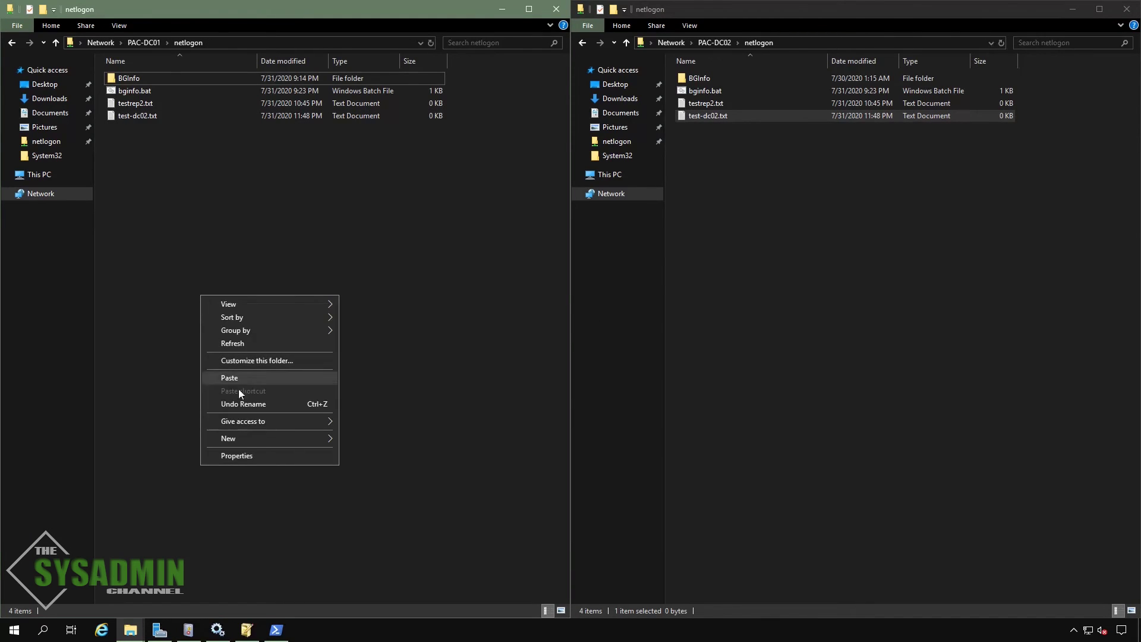
{"action": "mouse_move", "coordinate": [289, 443]}
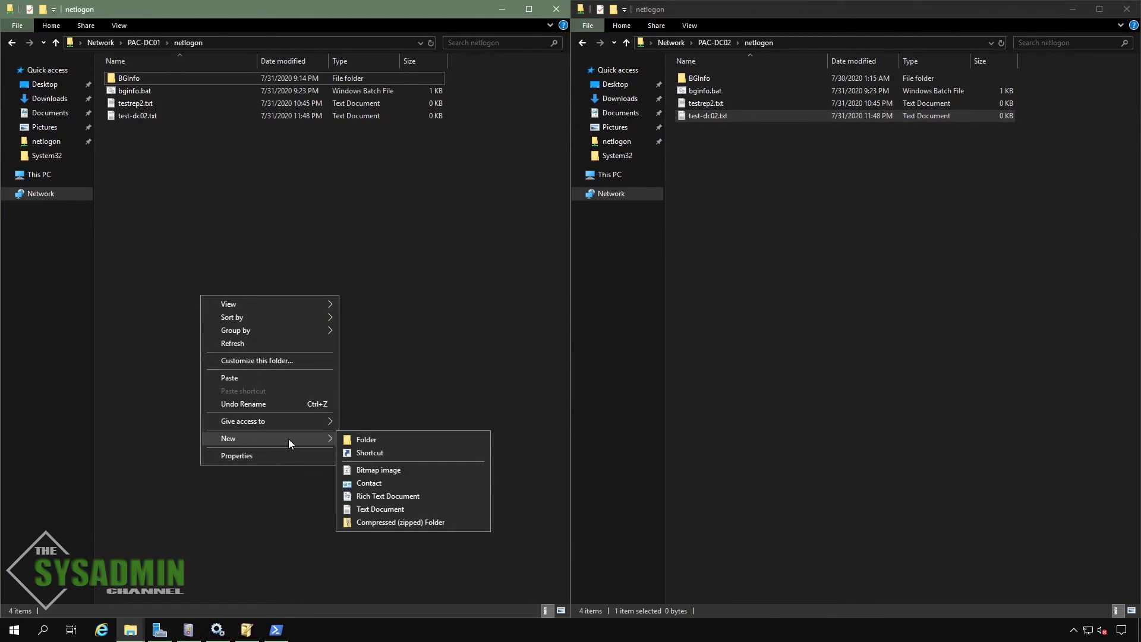
{"action": "left_click", "coordinate": [393, 510]}
{"action": "type", "text": "t"}
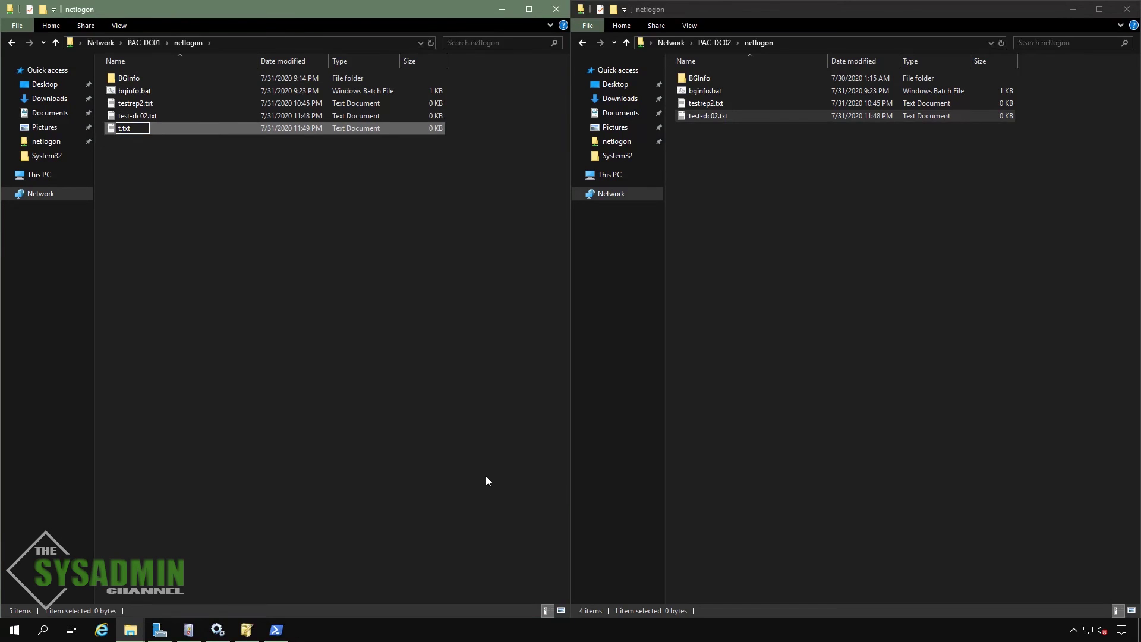
{"action": "type", "text": "est-dc01"}
{"action": "key", "text": "Return"}
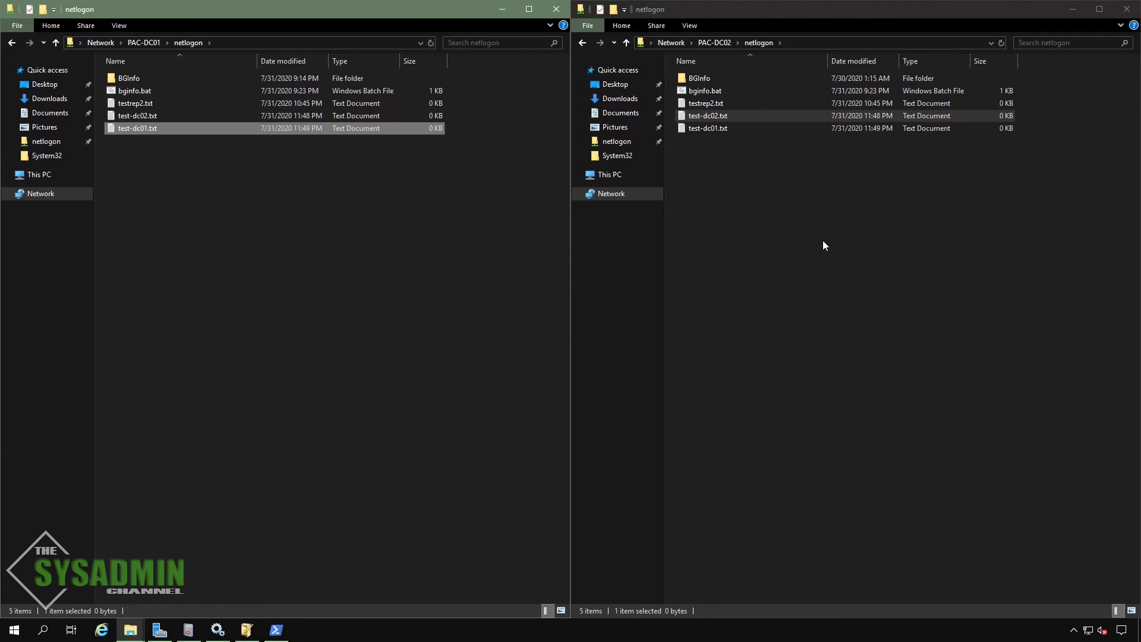
Step: Confirm test-dc01.txt has replicated into PAC-DC02's netlogon folder
{"action": "left_click", "coordinate": [733, 129]}
{"action": "left_click", "coordinate": [823, 285]}
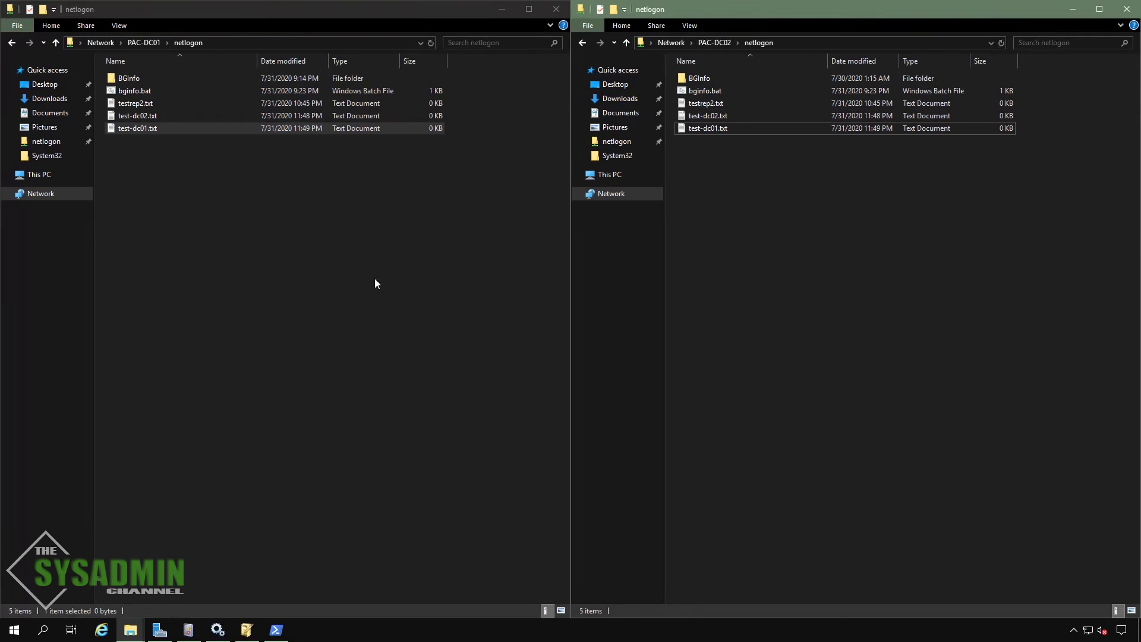
{"action": "left_click", "coordinate": [282, 271]}
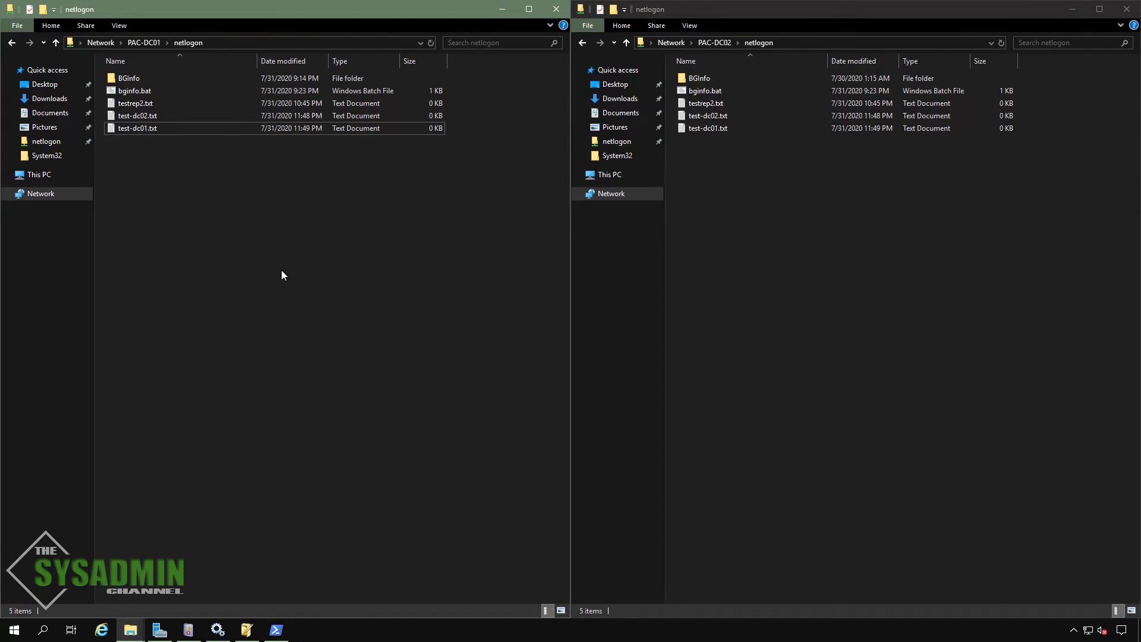